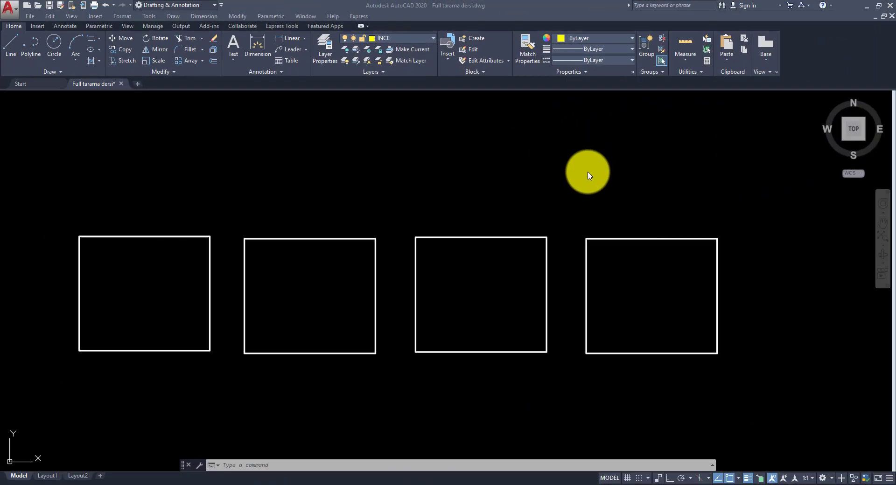
- Open the JPEG of hatch-line notes in ACDSee Quick View over the four-rectangle drawing
left_click(587, 172)
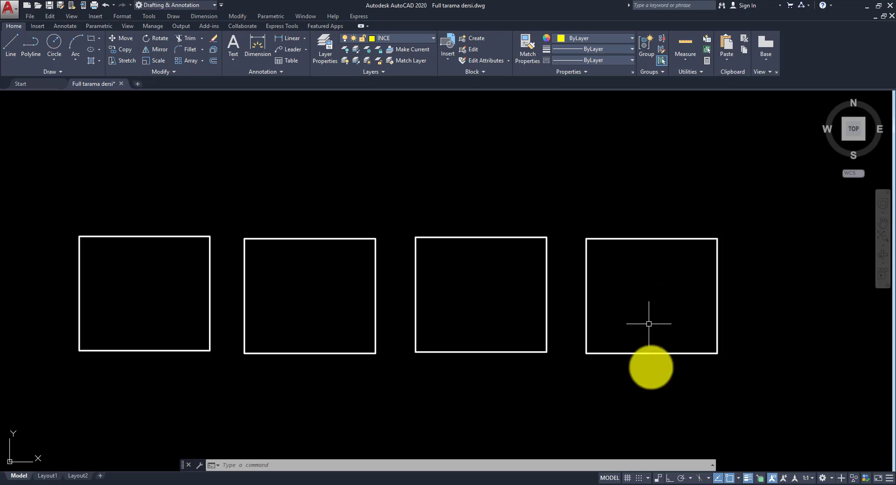
left_click(660, 483)
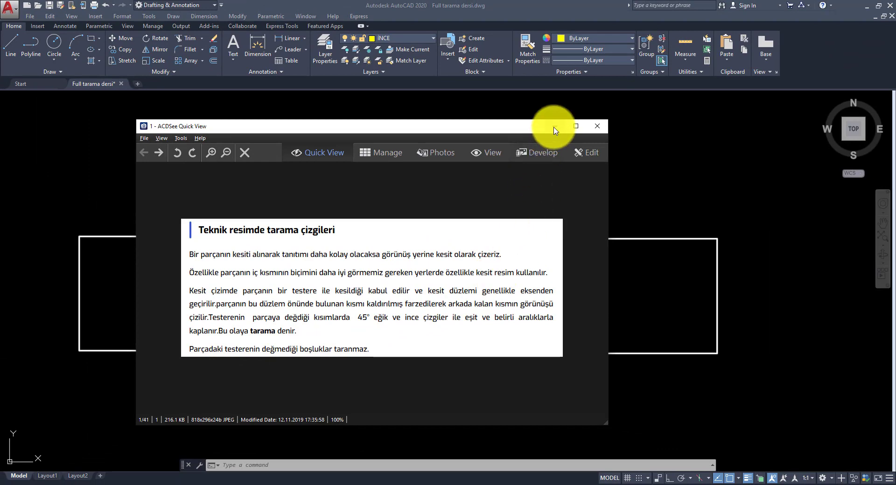
- Minimize the ACDSee Quick View notes image to return to the AutoCAD drawing
left_click(554, 126)
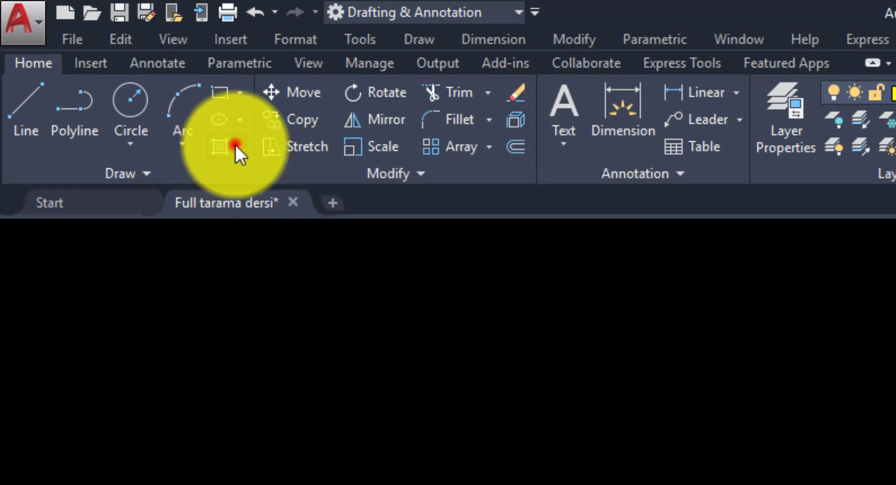
- Start the HATCH command from the Draw menu so it prompts for an internal point
left_click(236, 145)
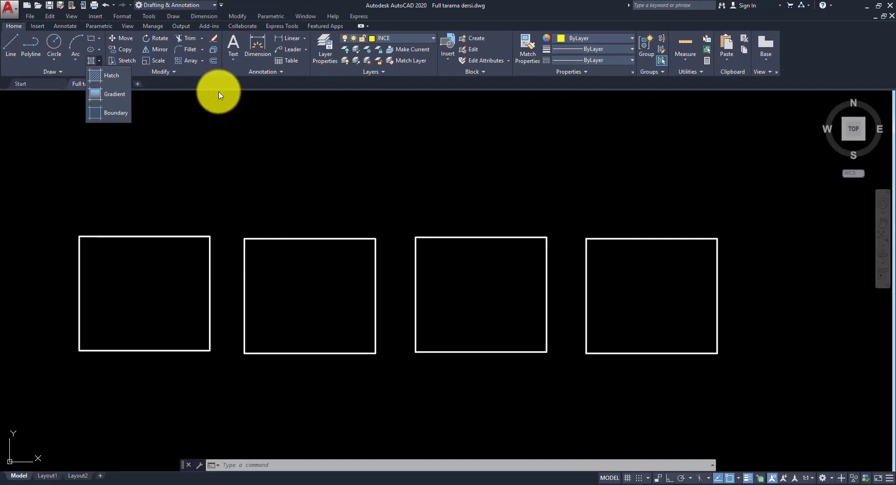
left_click(220, 88)
left_click(256, 465)
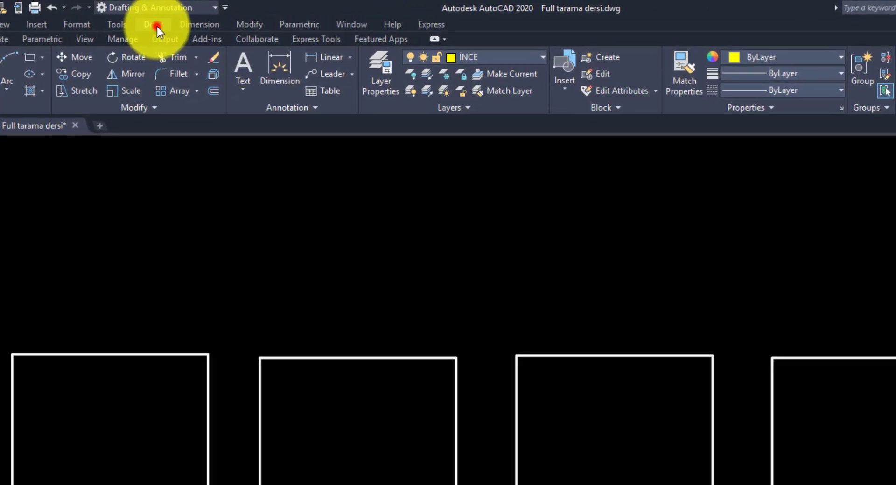
left_click(157, 27)
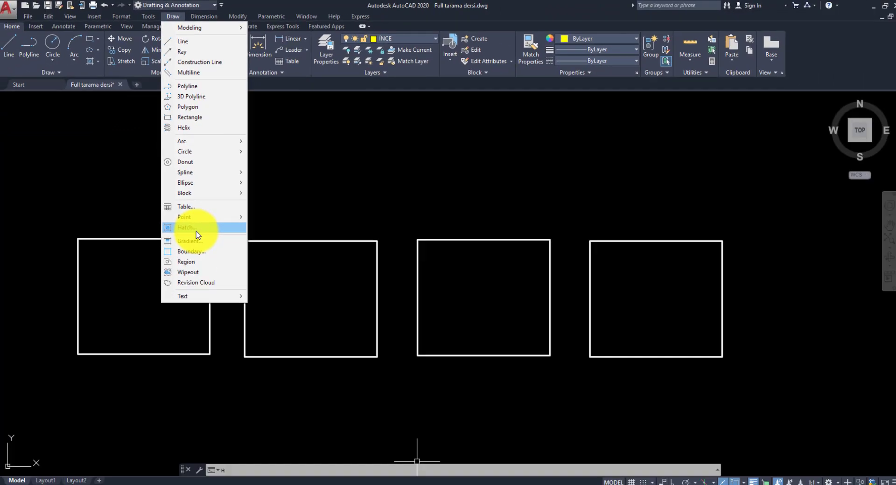
left_click(187, 345)
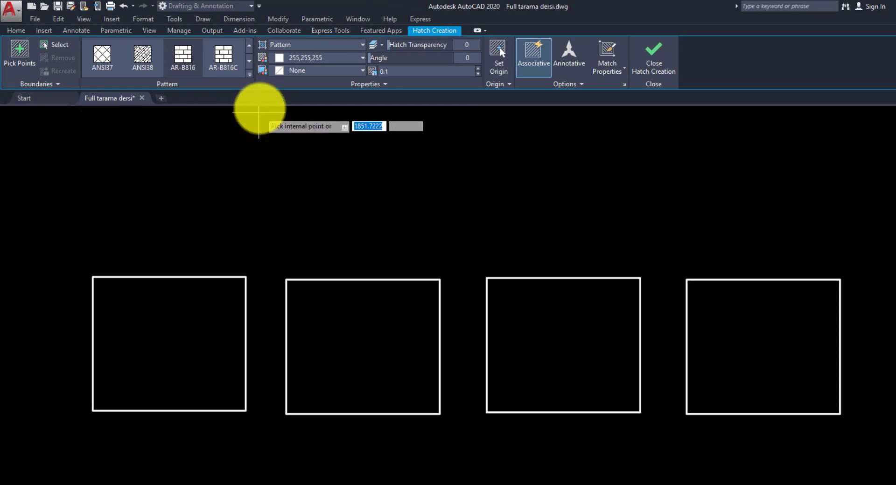
- Choose the ANSI31 diagonal-line pattern and switch to picking an internal point
scroll(216, 64, "up", 2)
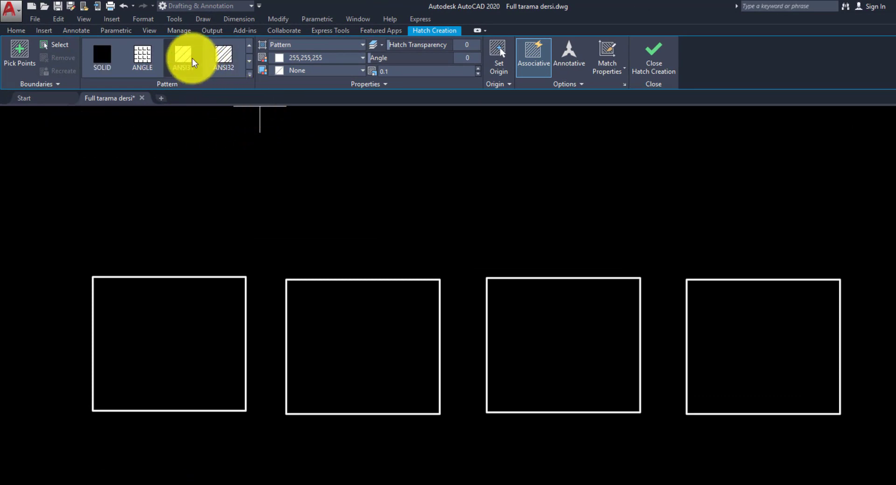
left_click(192, 61)
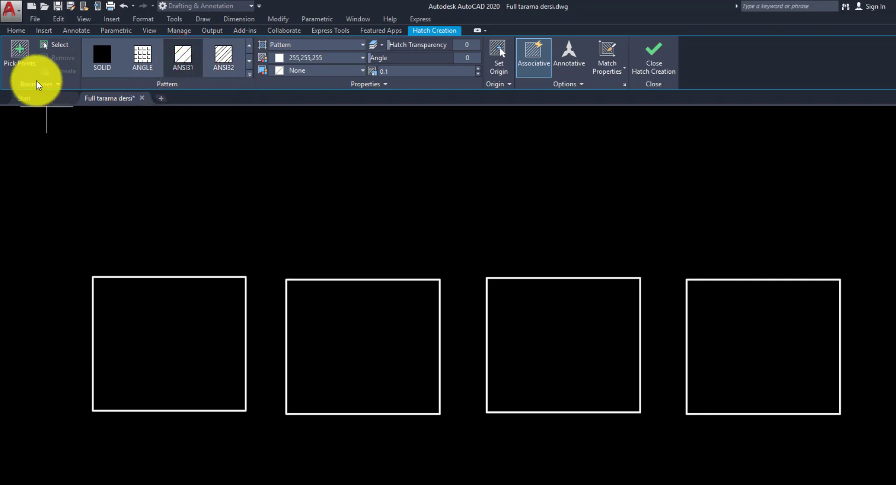
left_click(20, 56)
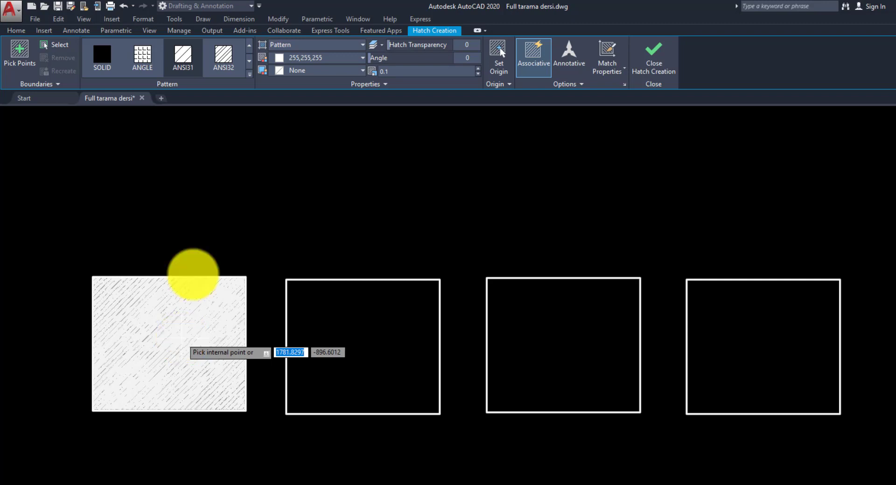
- Fill the leftmost rectangle with ANSI31 hatching at pattern scale 2 and commit it
left_click(405, 70)
type("2")
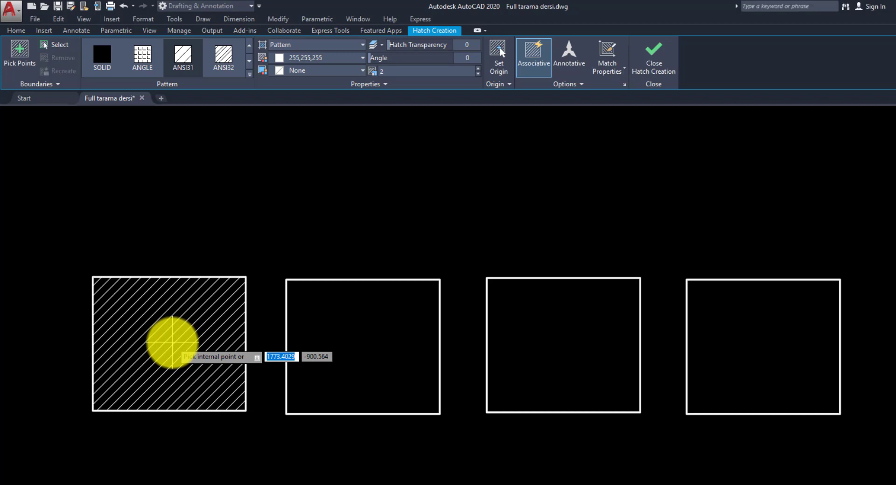
left_click(172, 342)
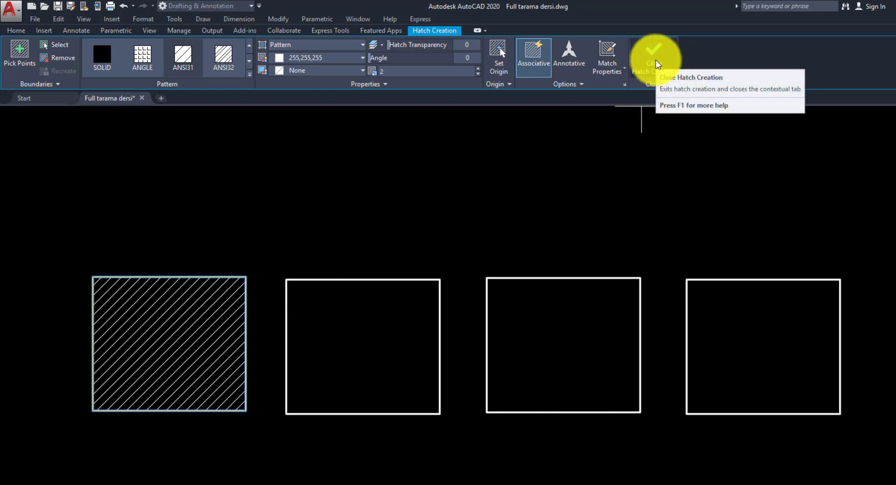
left_click(655, 62)
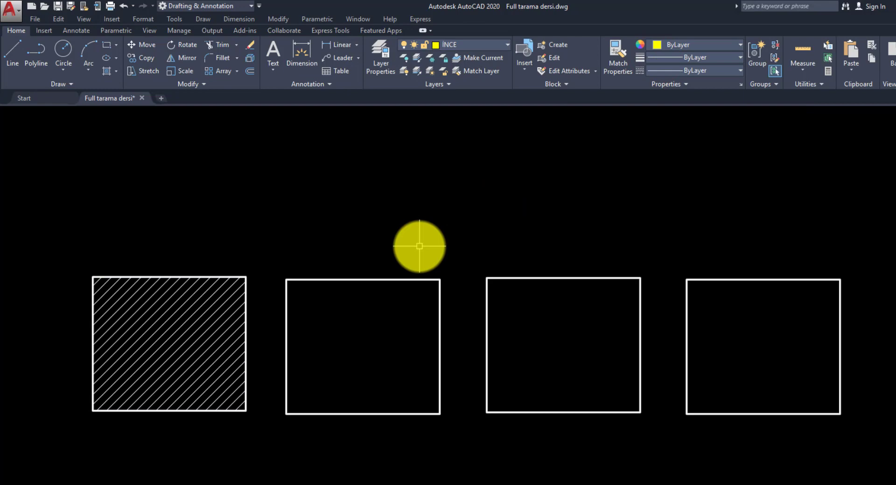
left_click(103, 70)
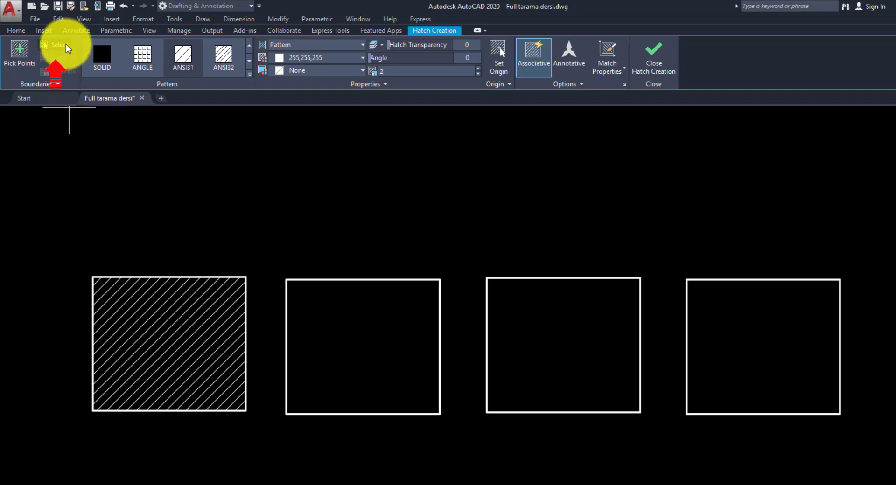
- Hatch the second rectangle by selecting it as the boundary object
left_click(66, 44)
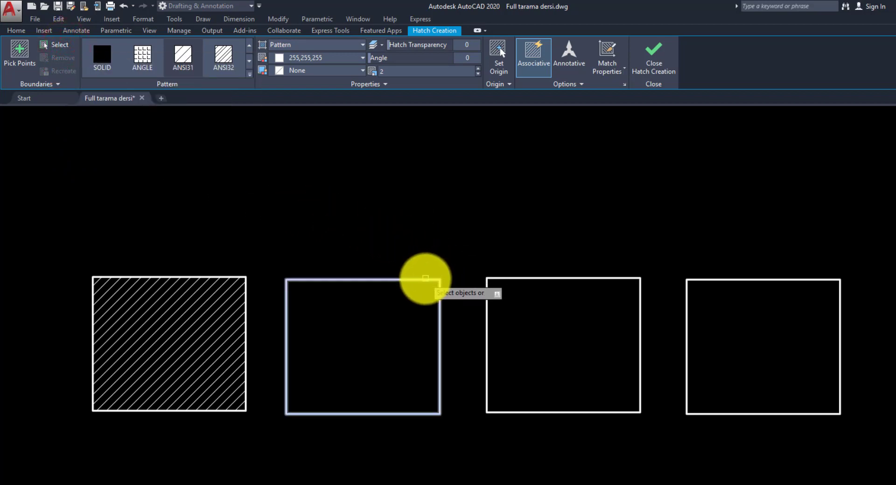
left_click(425, 279)
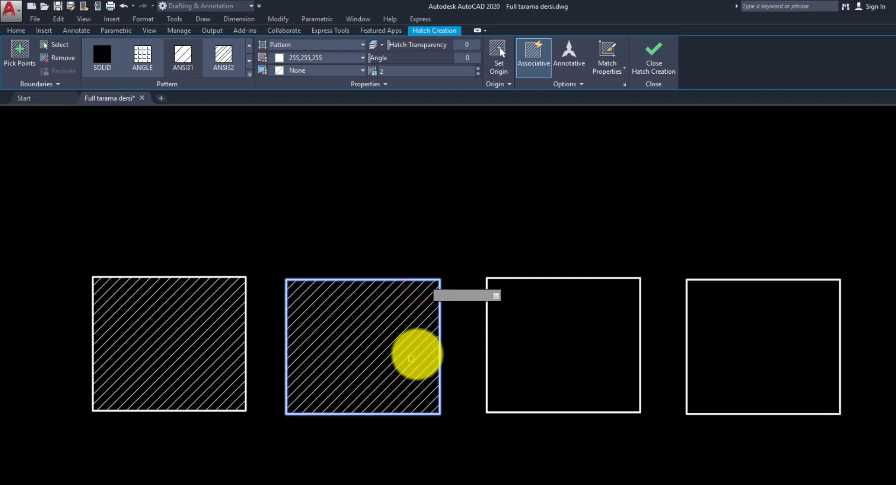
left_click(661, 66)
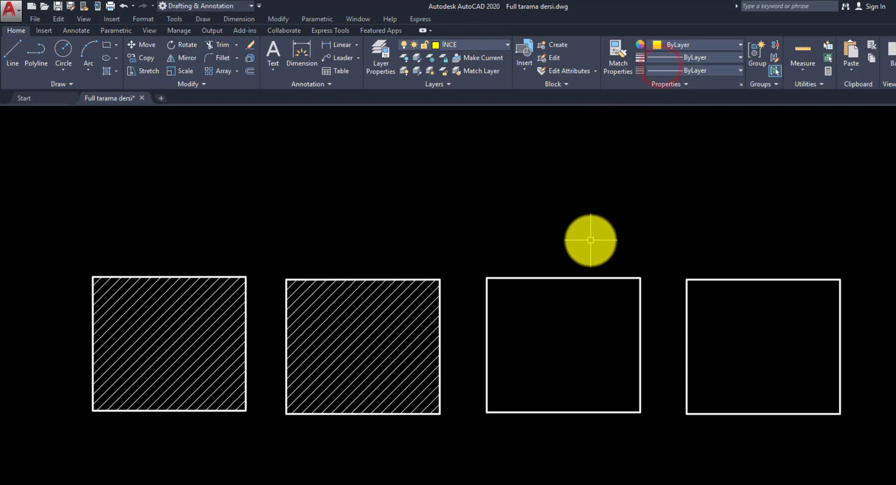
- Delete the hatches in the first and second rectangles, leaving all four empty
left_click(140, 344)
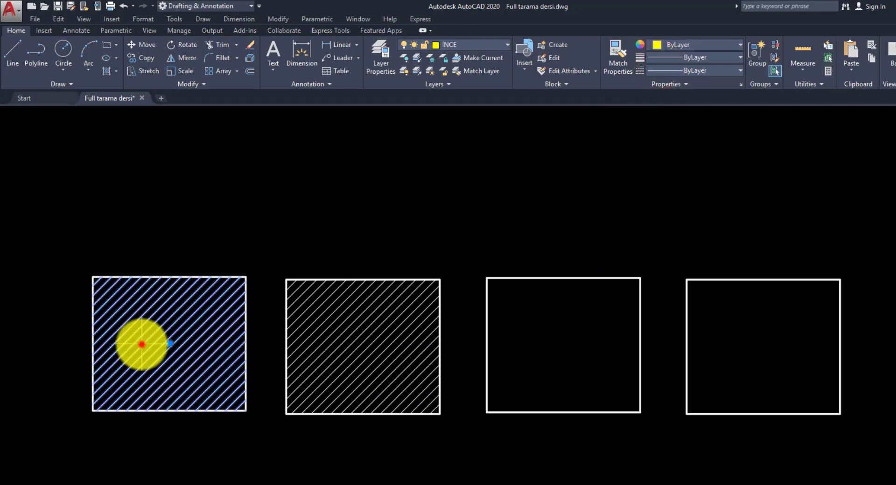
key("Delete")
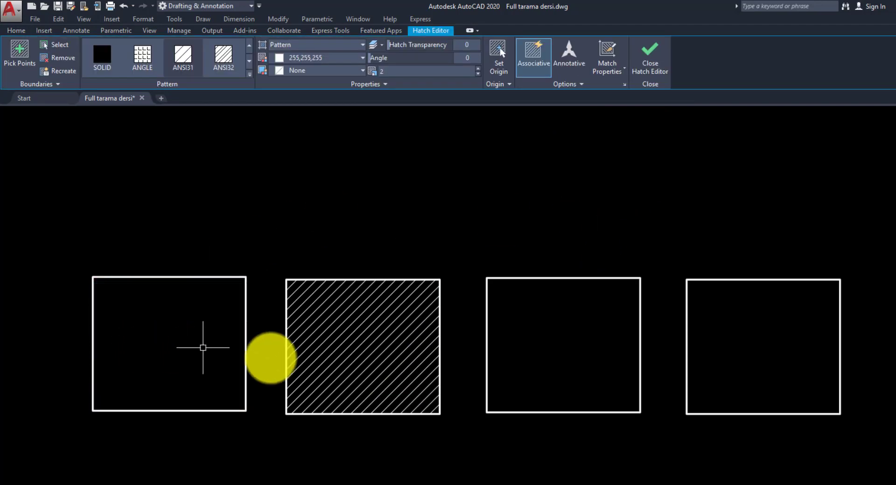
left_click(372, 345)
key("Delete")
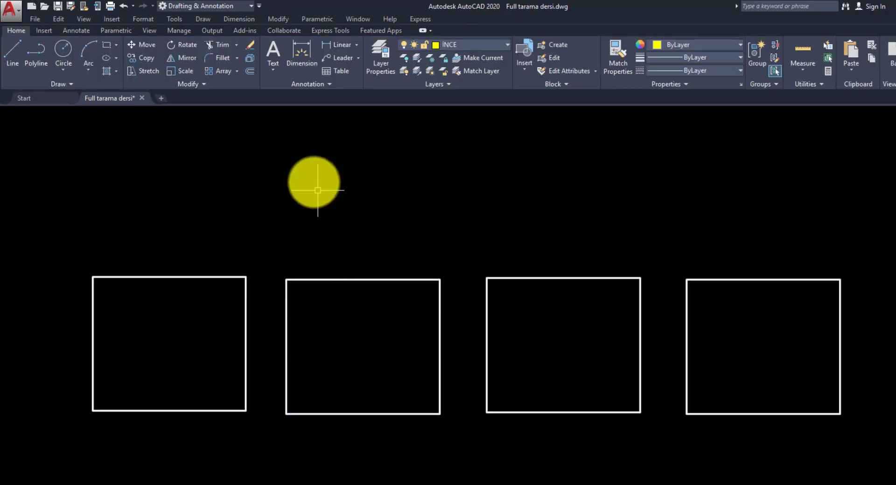
left_click(106, 71)
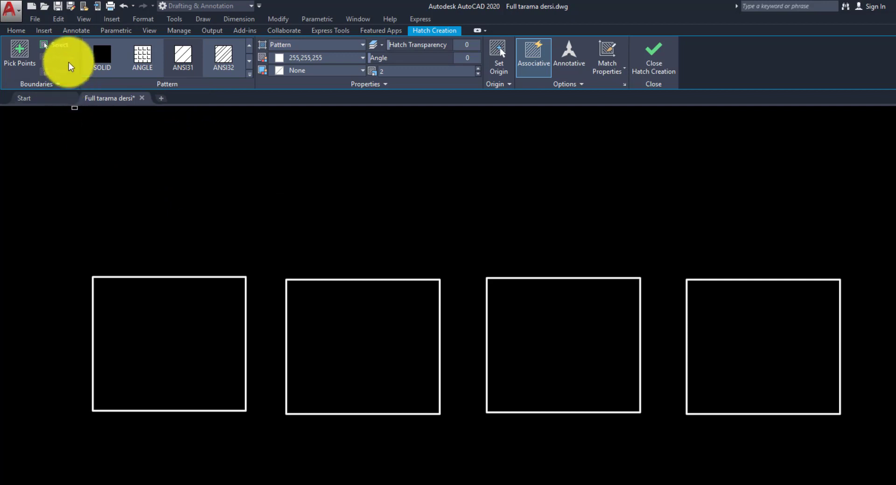
- Select the left rectangle as a hatch boundary, then remove it and exit without hatching
left_click(64, 46)
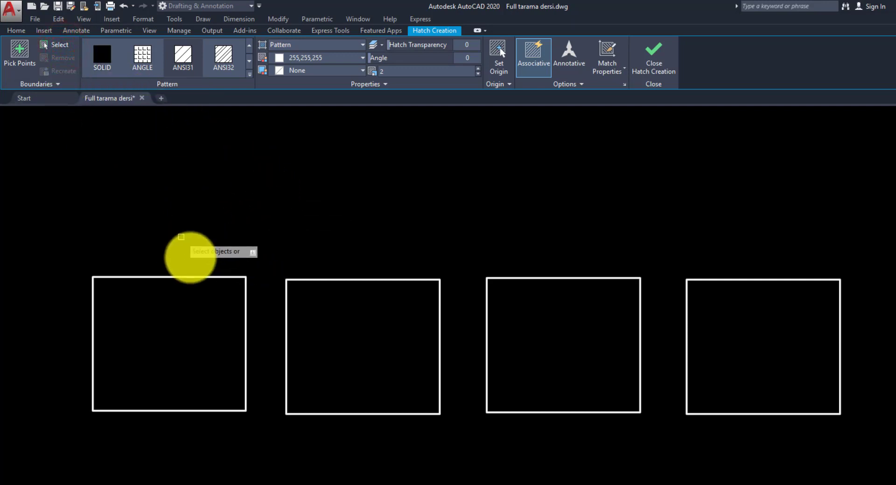
left_click(206, 277)
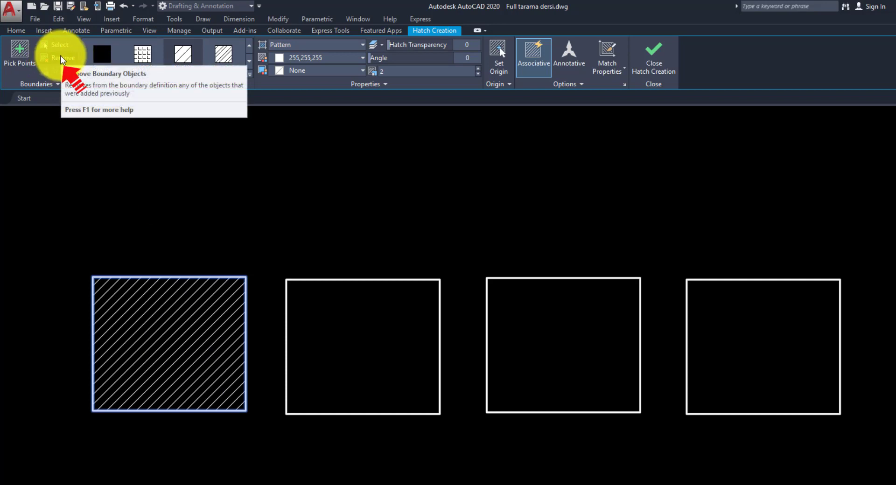
left_click(61, 59)
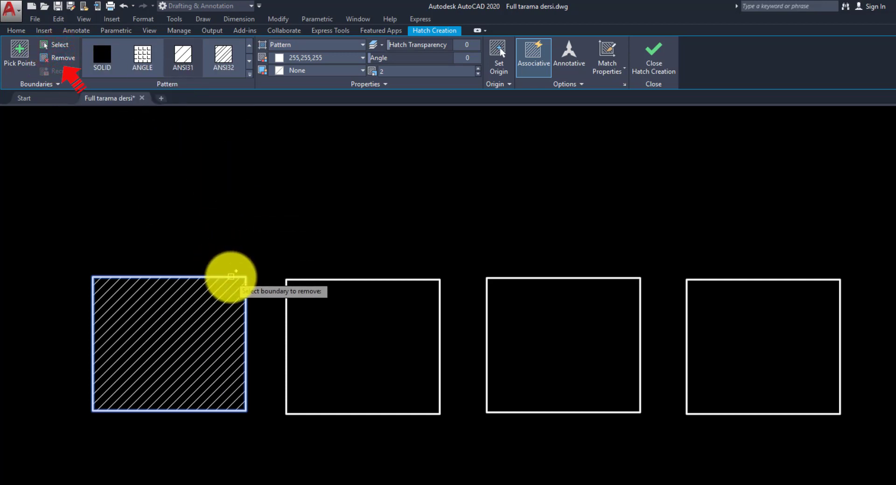
left_click(231, 277)
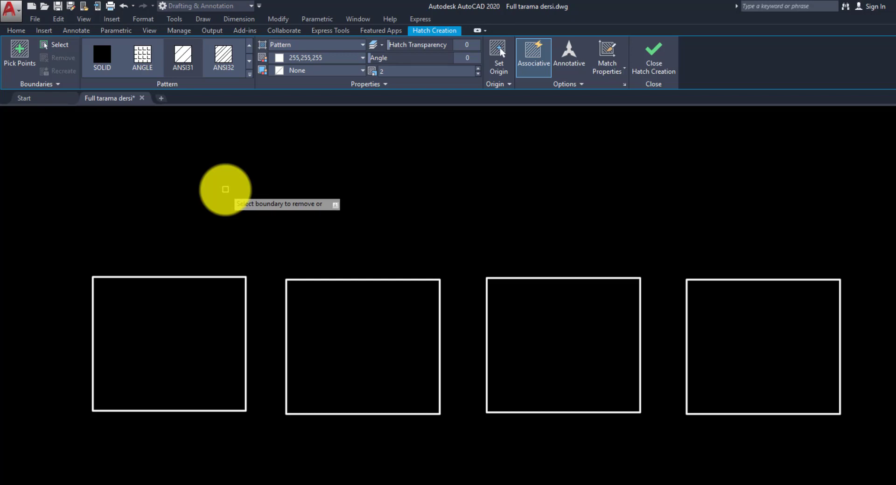
left_click(662, 59)
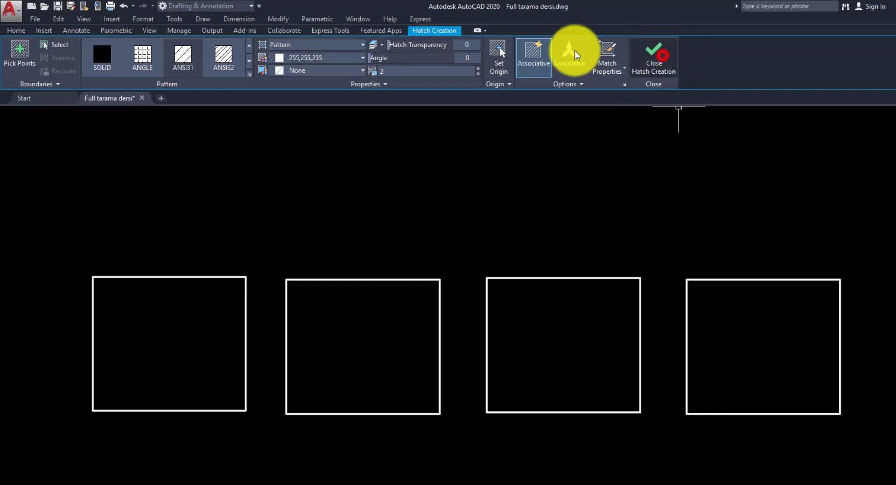
left_click(104, 75)
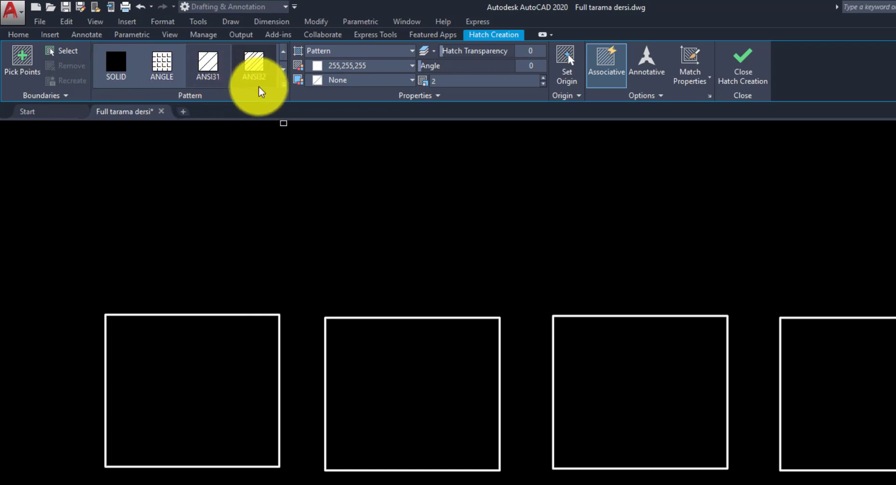
- Browse the full hatch pattern gallery, then bring up the material hatch samples chart
left_click(283, 85)
scroll(252, 147, "down", 1)
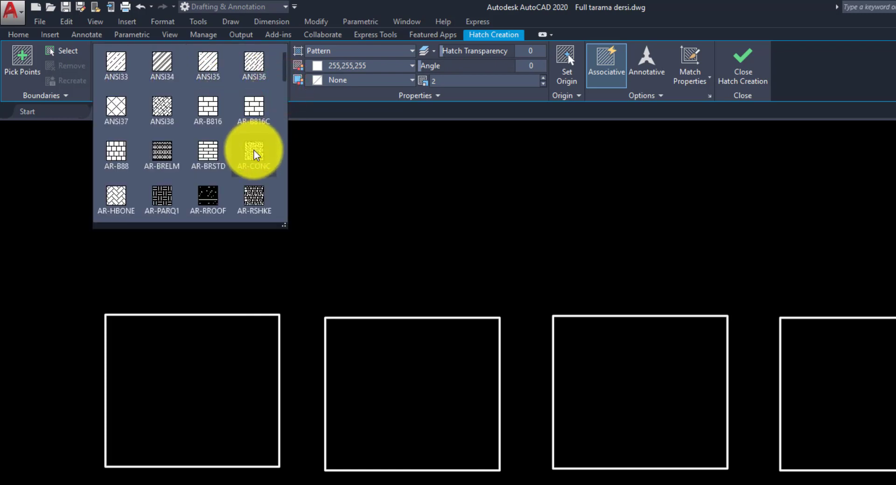
scroll(255, 161, "down", 4)
scroll(254, 164, "down", 2)
scroll(254, 164, "down", 3)
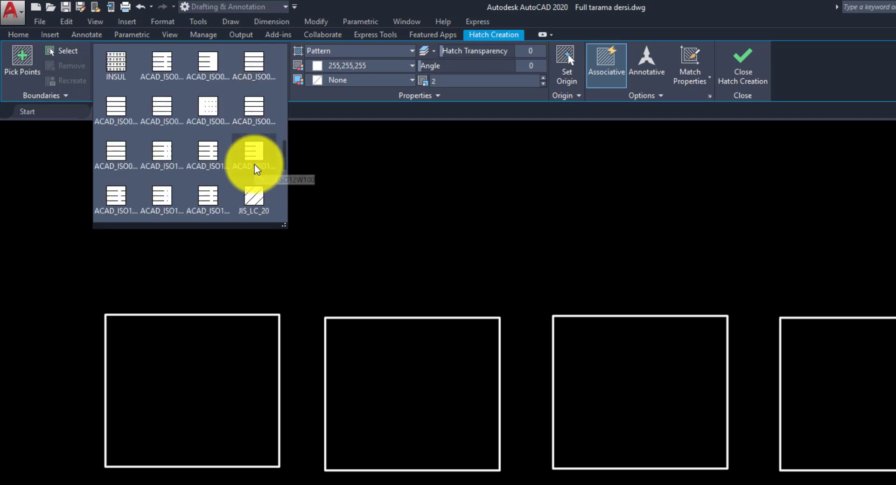
scroll(255, 166, "down", 3)
scroll(255, 168, "down", 2)
scroll(254, 164, "up", 2)
scroll(254, 161, "up", 5)
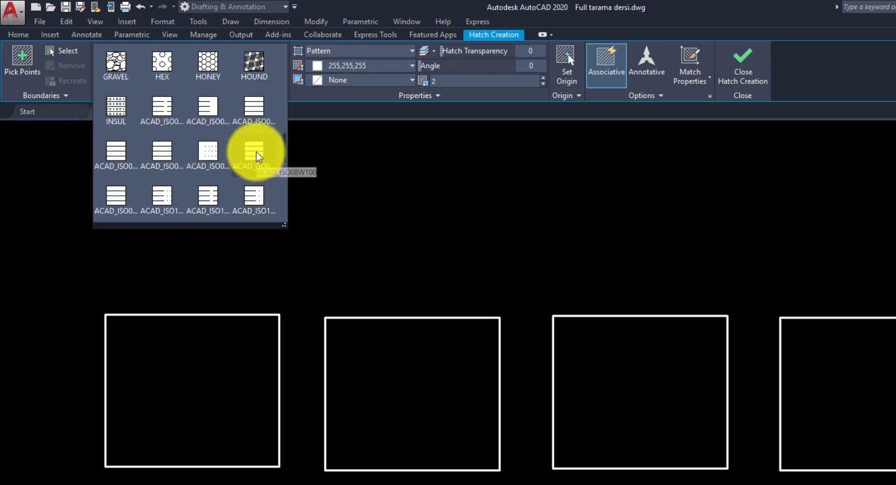
scroll(257, 150, "up", 3)
scroll(257, 142, "up", 6)
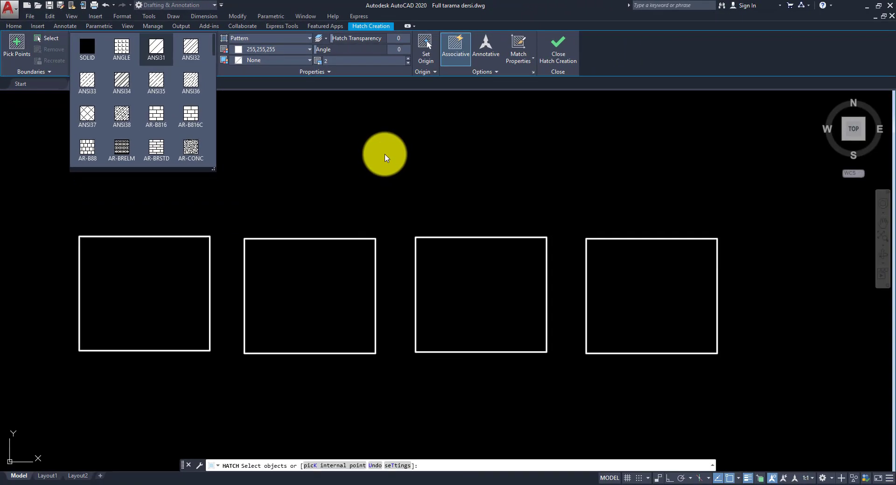
left_click(640, 482)
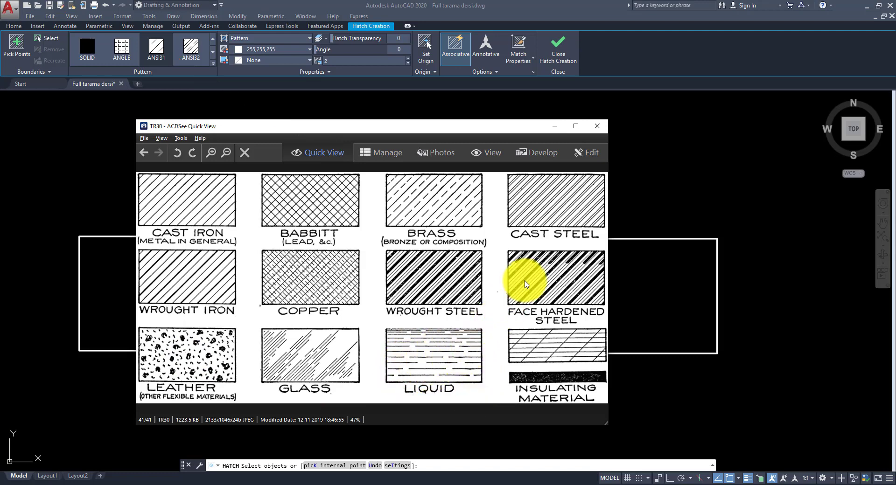
- Minimize the material hatch chart so the four empty rectangles show again
left_click(559, 127)
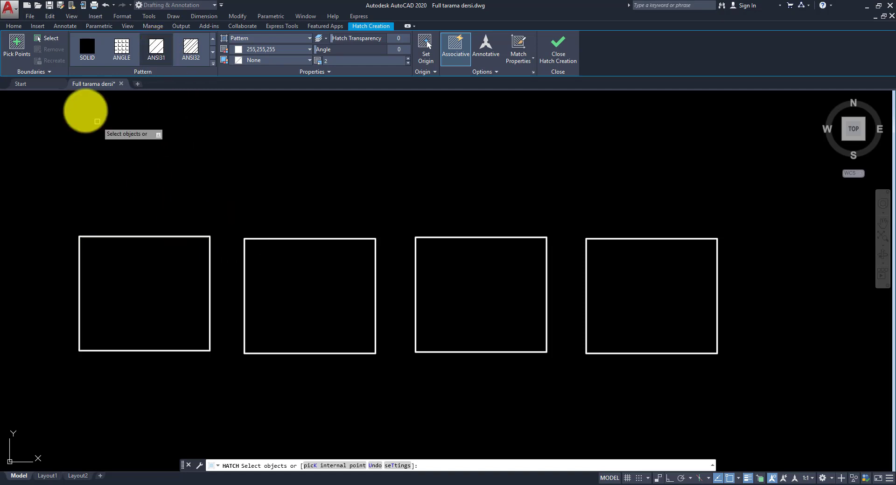
- Pick inside the leftmost rectangle as the hatch area and open the Hatch Type list
left_click(33, 47)
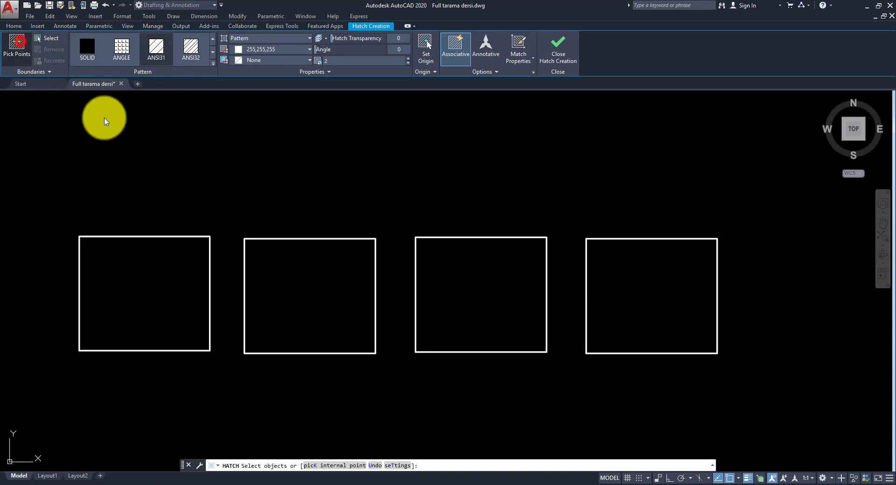
left_click(166, 282)
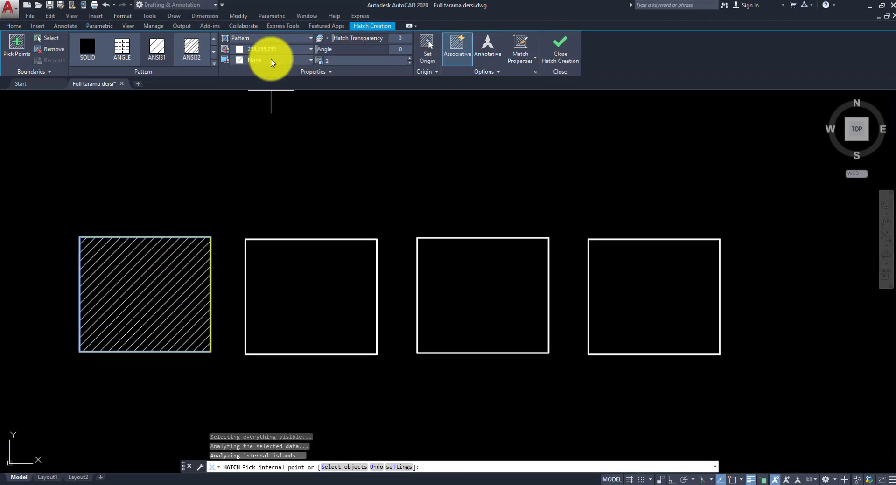
left_click(383, 26)
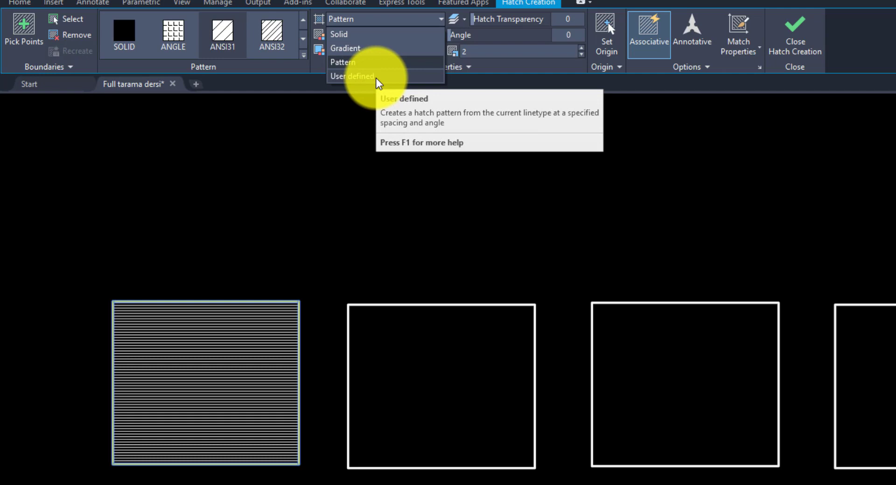
- Keep the leftmost hatch as Pattern type with its white 255,255,255 colour unchanged
left_click(301, 84)
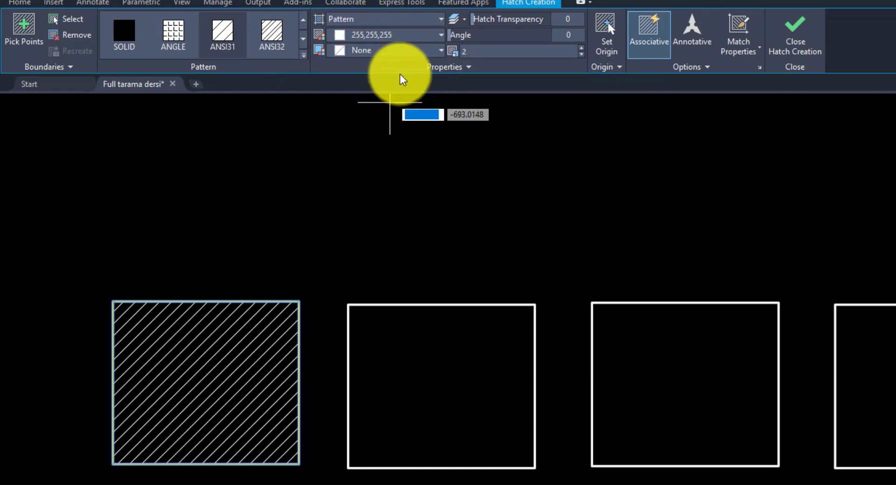
left_click(412, 35)
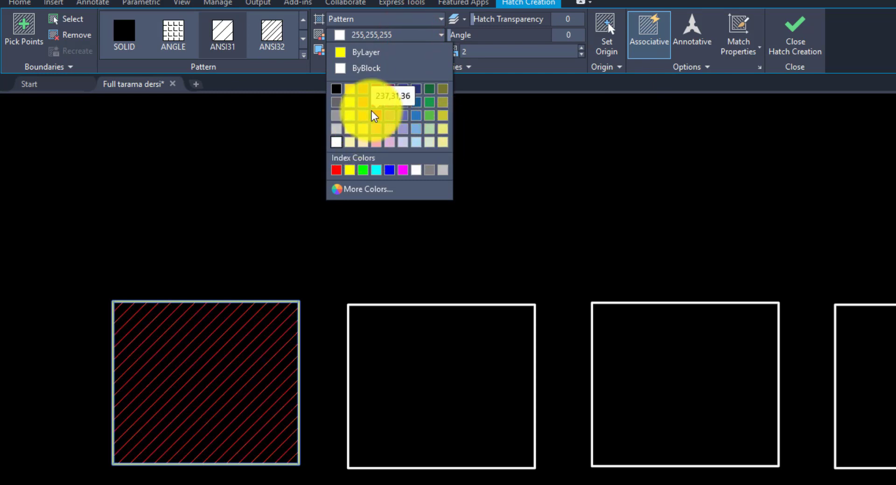
left_click(474, 79)
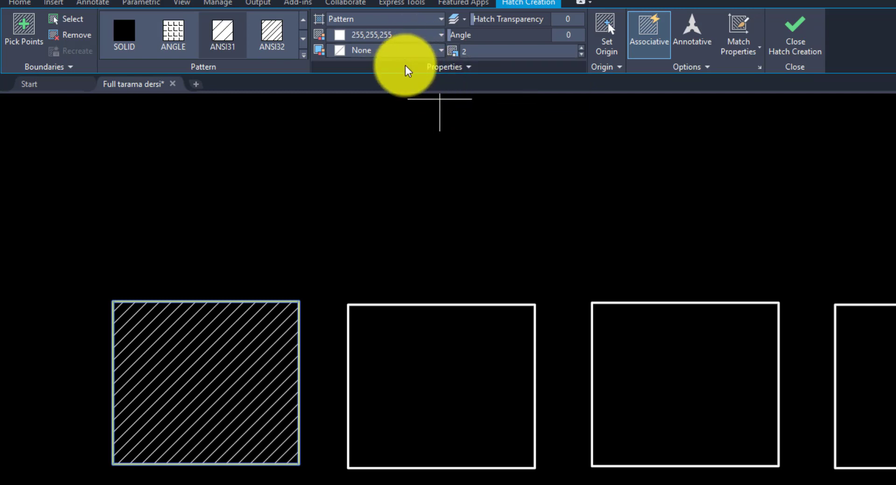
- Leave the background colour at None, commit the leftmost white ANSI31 hatch, and begin another hatch
left_click(405, 66)
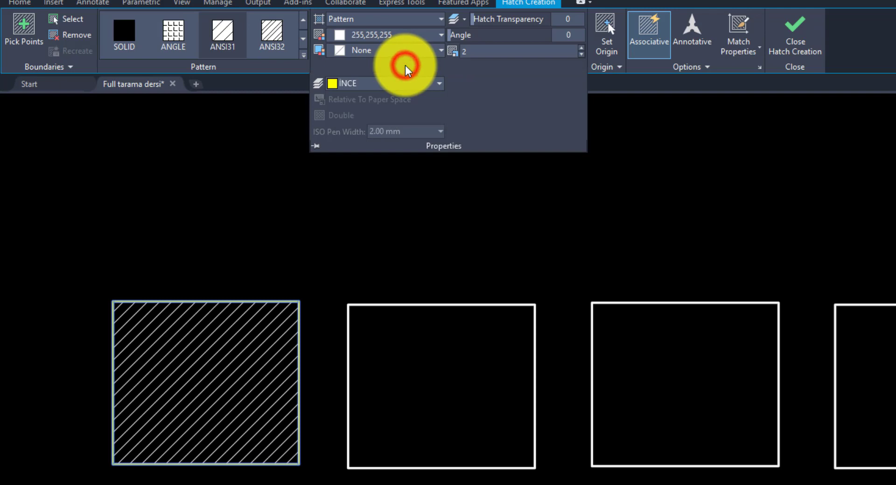
left_click(427, 49)
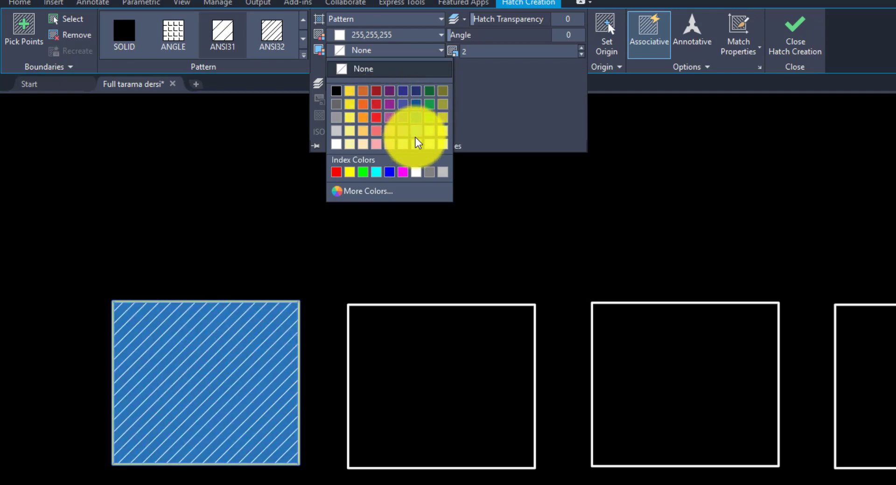
left_click(510, 96)
left_click(876, 50)
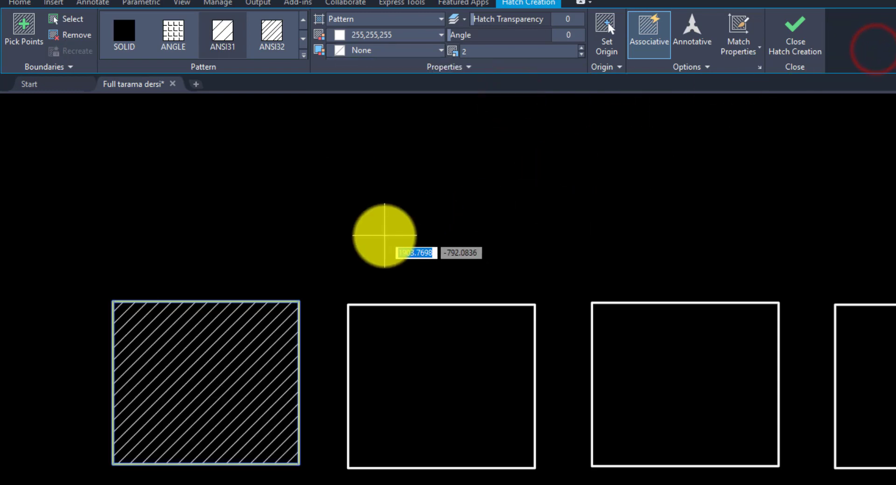
left_click(795, 29)
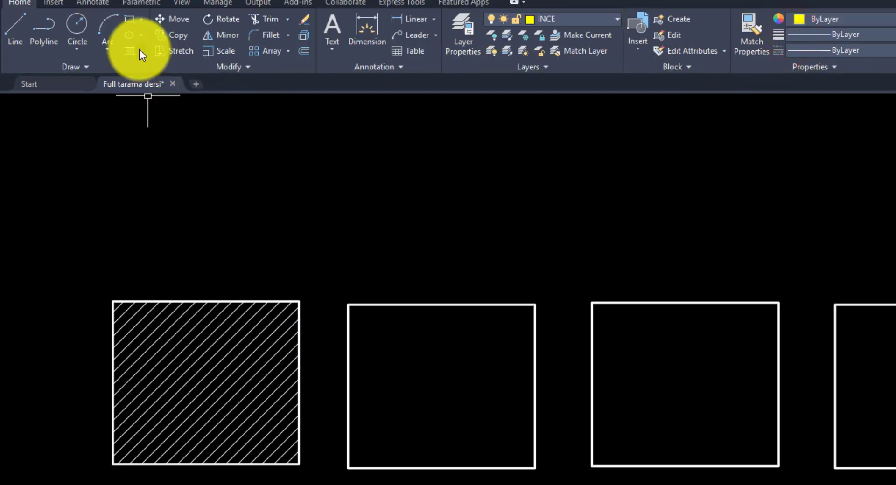
left_click(130, 50)
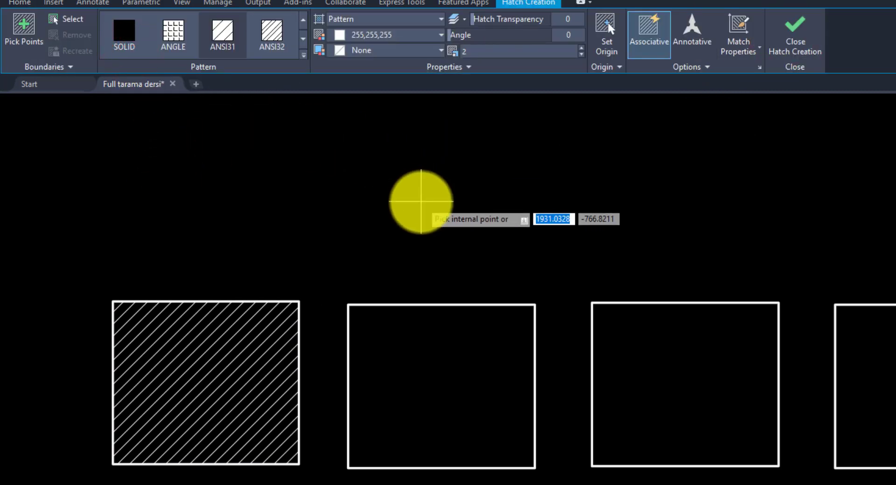
- Hatch the middle rectangle with the AR-B816C brick pattern and commit it
left_click(304, 54)
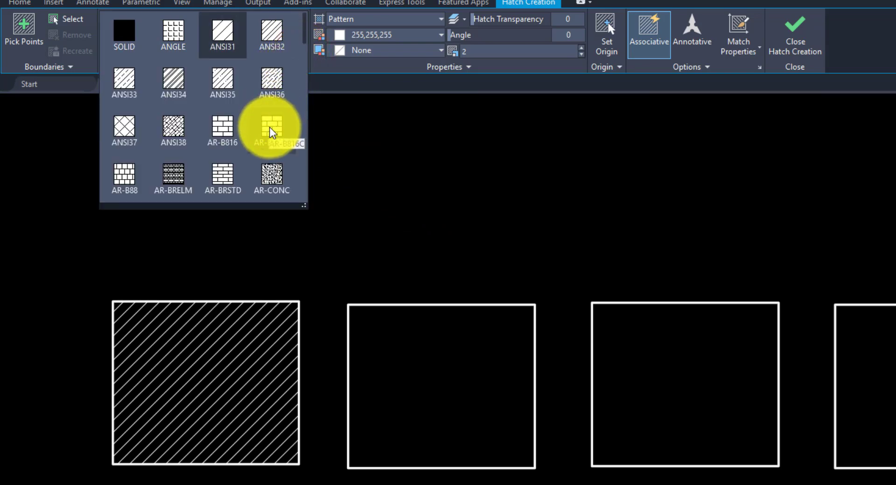
left_click(271, 130)
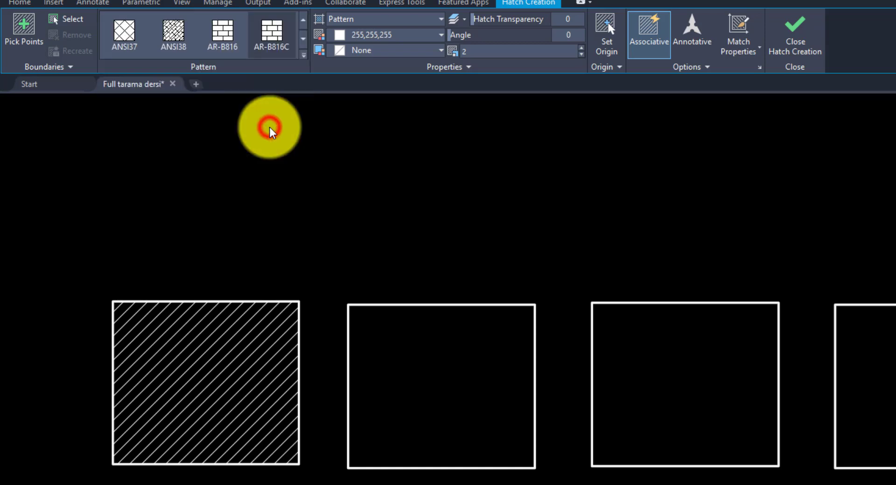
left_click(458, 371)
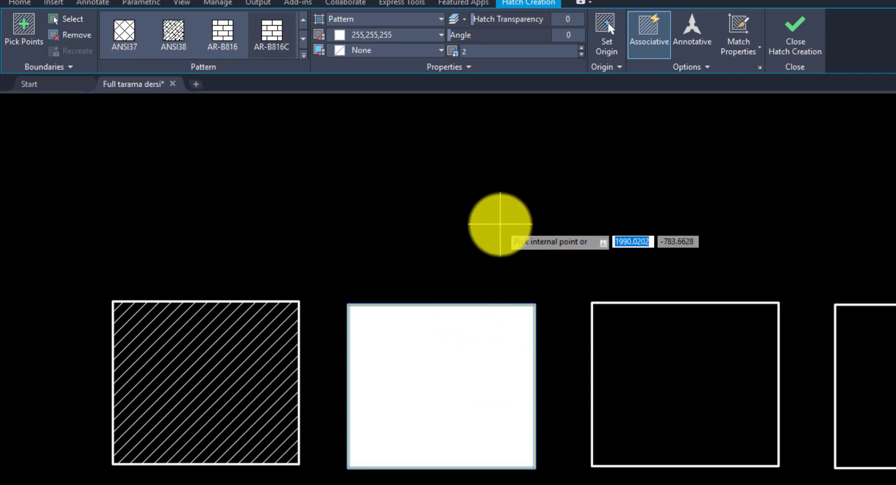
left_click(799, 36)
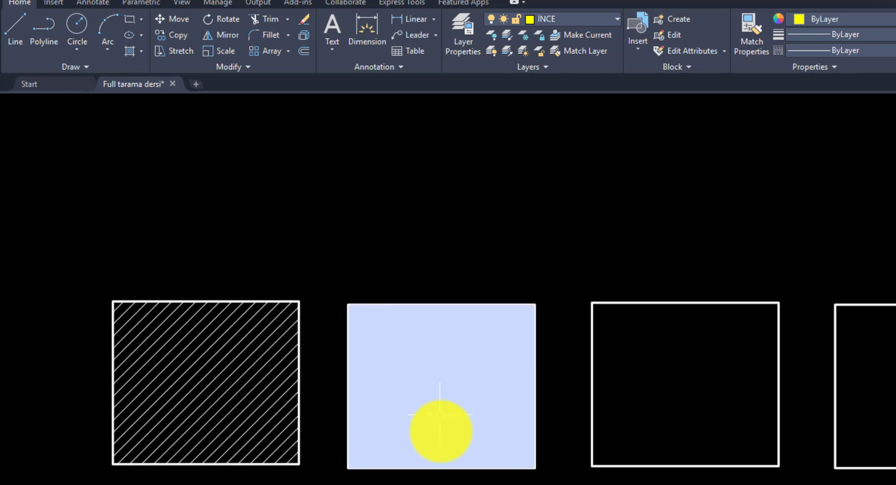
left_click(440, 414)
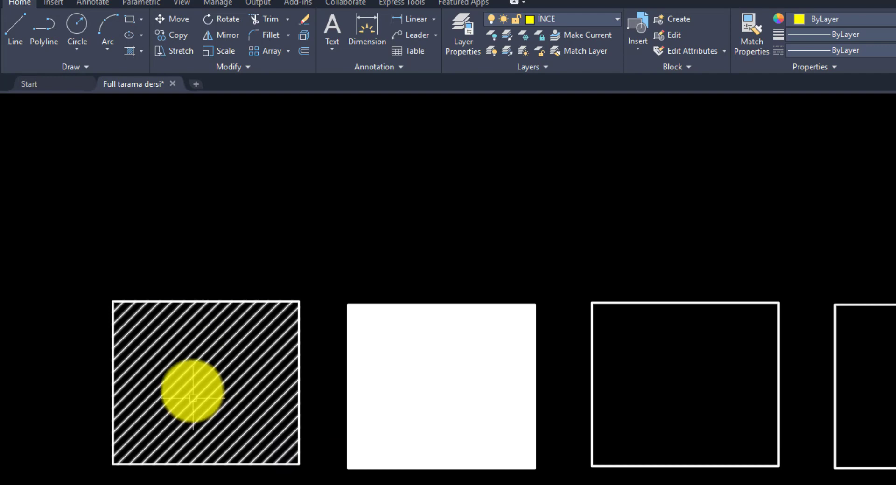
left_click(211, 373)
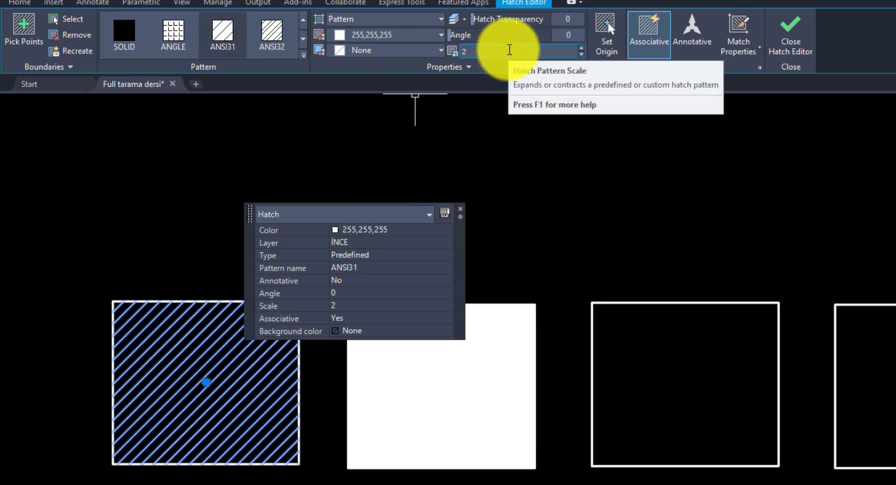
left_click(510, 50)
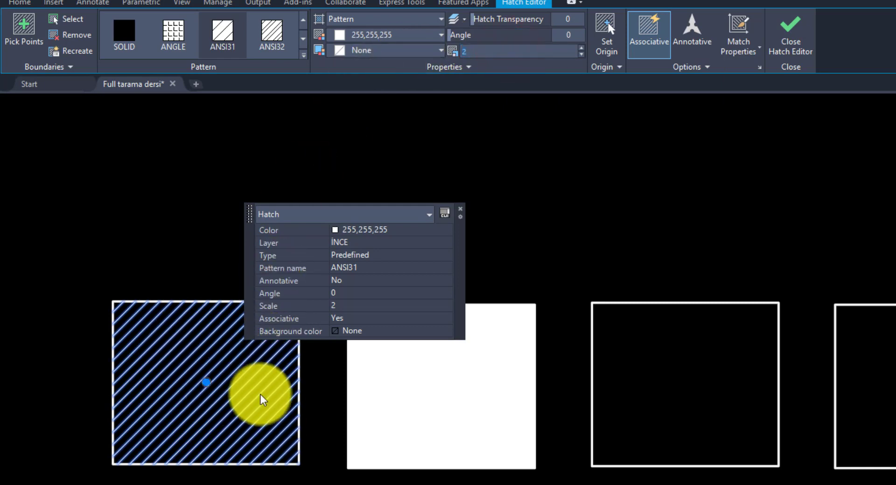
left_click(462, 210)
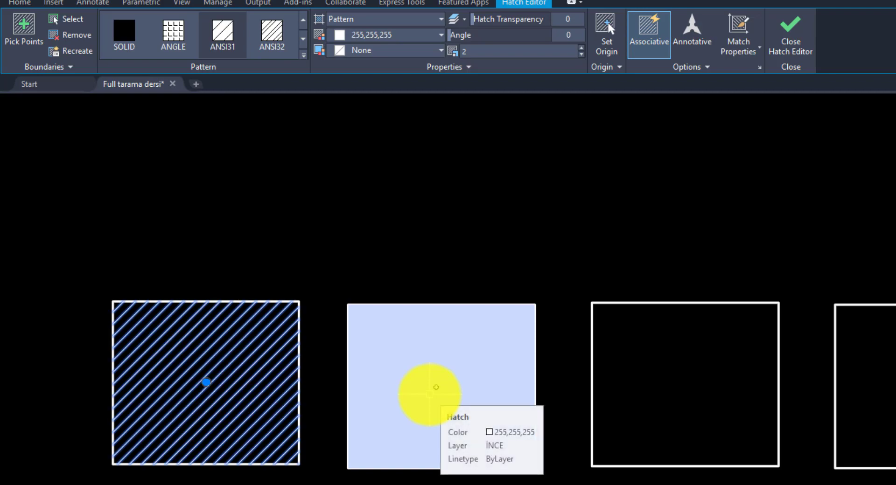
left_click(789, 34)
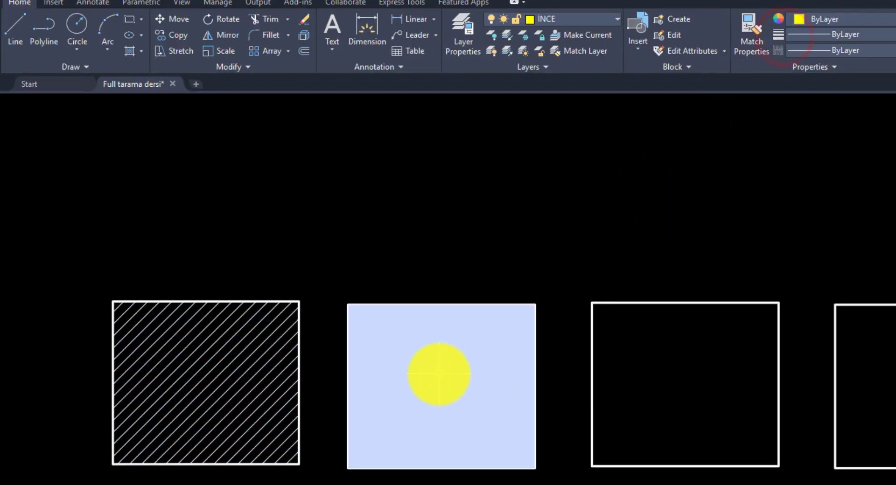
- Rescale the middle brick hatch, first to 20 and then to 0.2
left_click(439, 374)
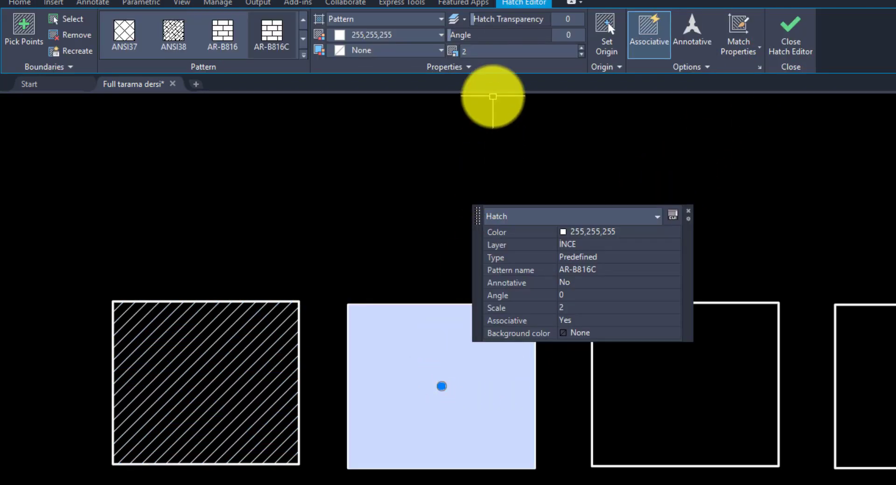
left_click(562, 52)
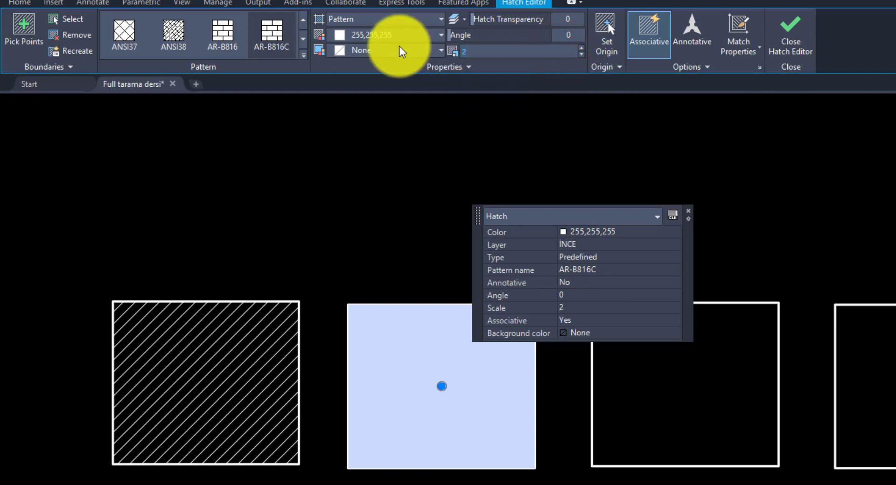
type("20")
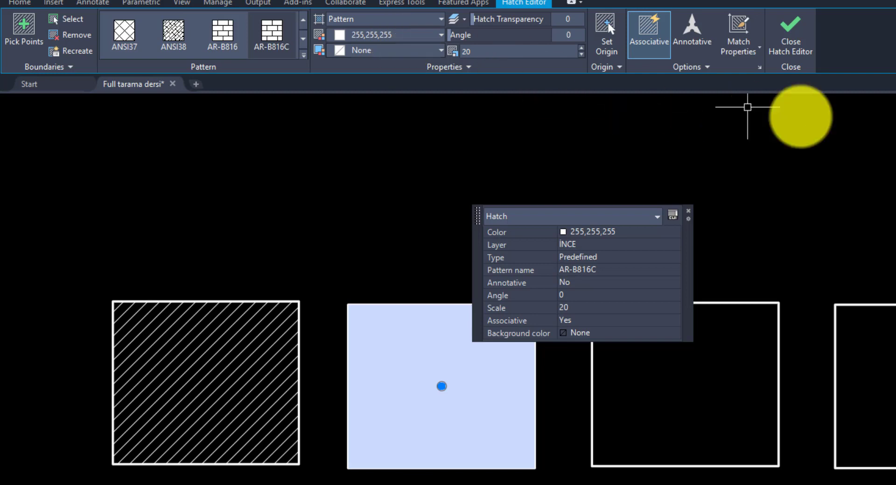
left_click(793, 32)
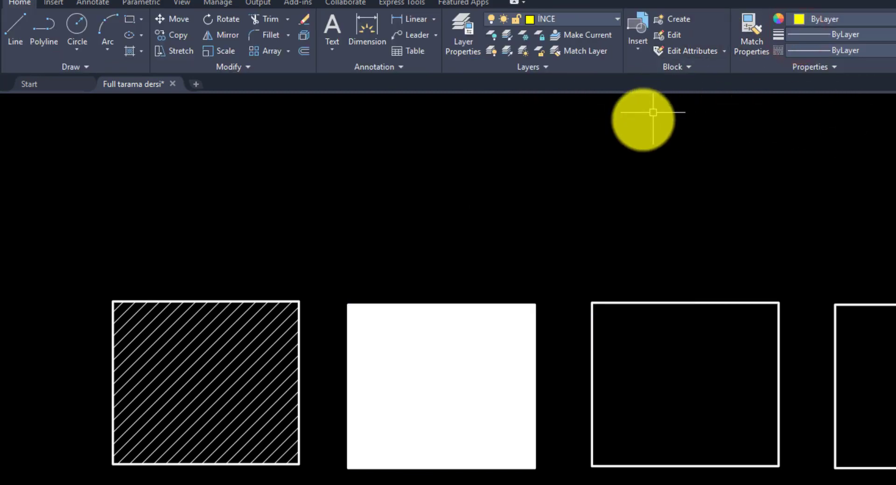
left_click(457, 379)
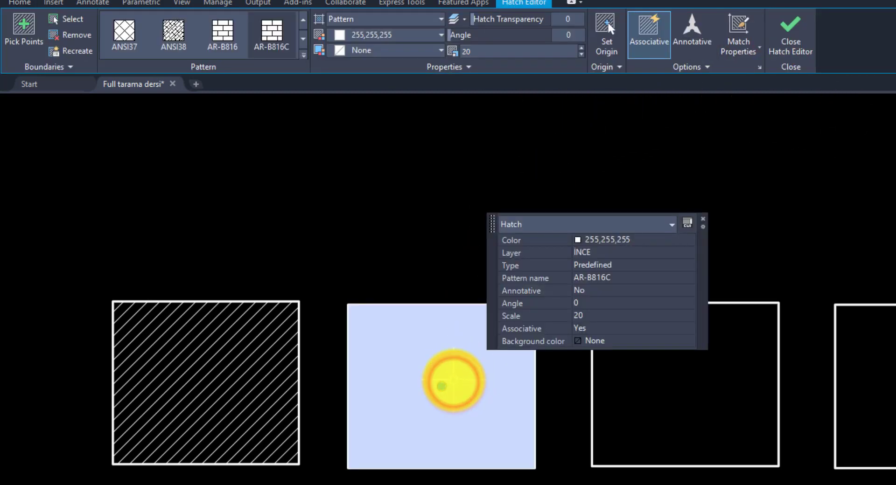
left_click(486, 52)
type("0.2")
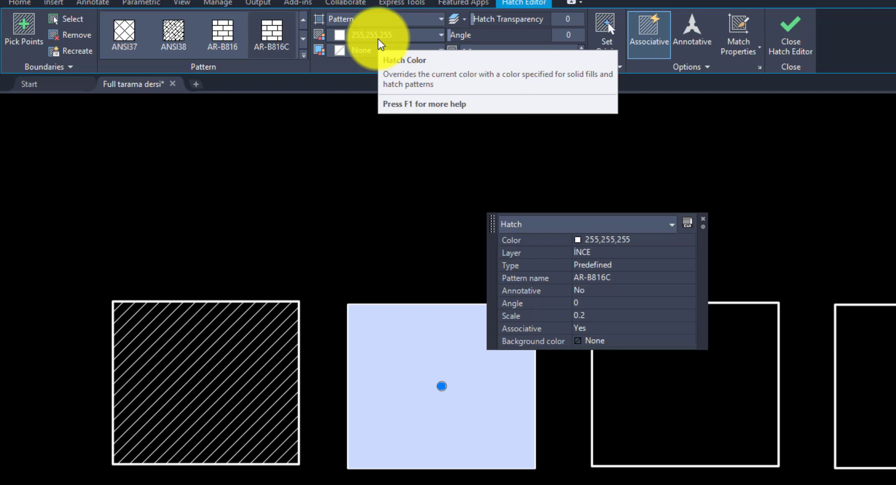
left_click(789, 32)
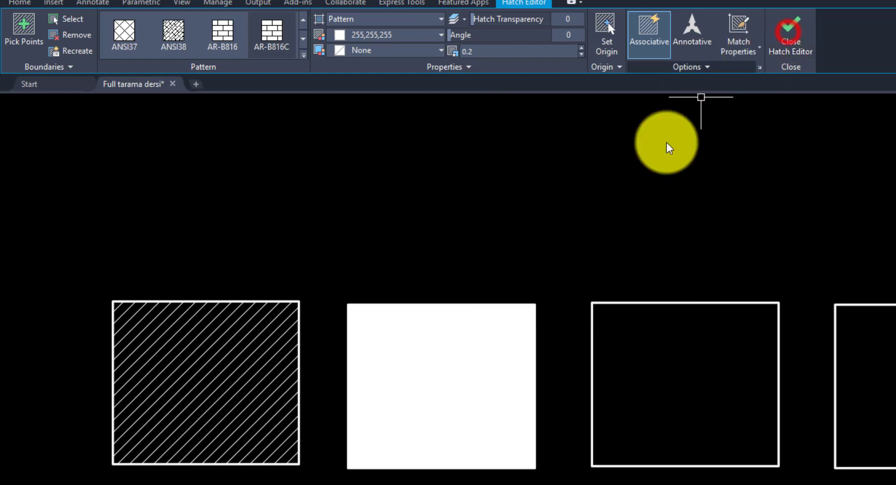
- Reselect the middle hatch and reapply AR-B816C so distinct brick courses appear
left_click(430, 425)
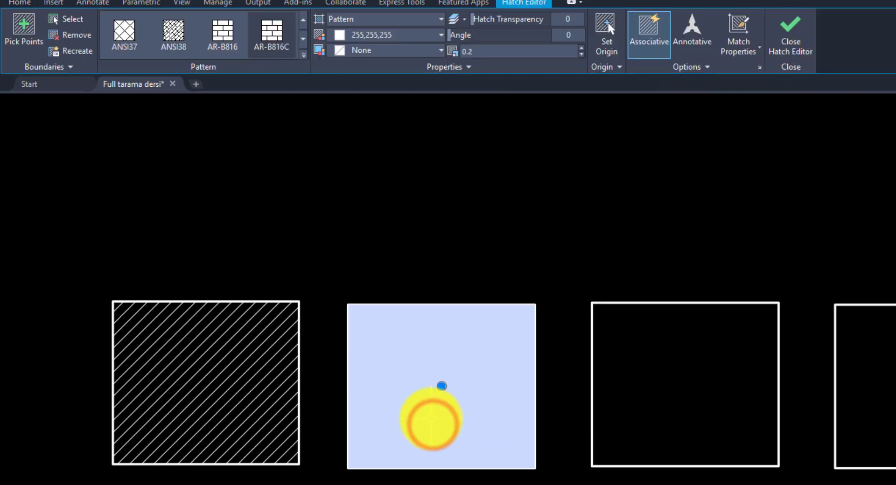
left_click(428, 419)
key("Escape")
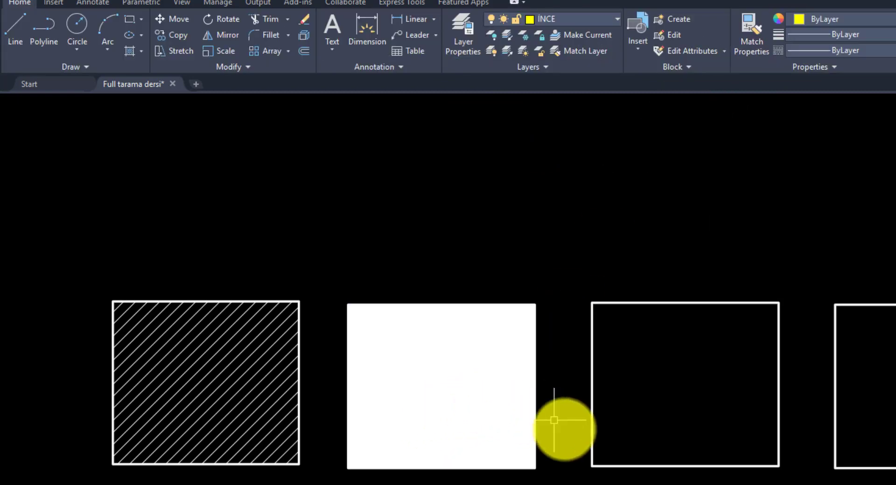
left_click(438, 405)
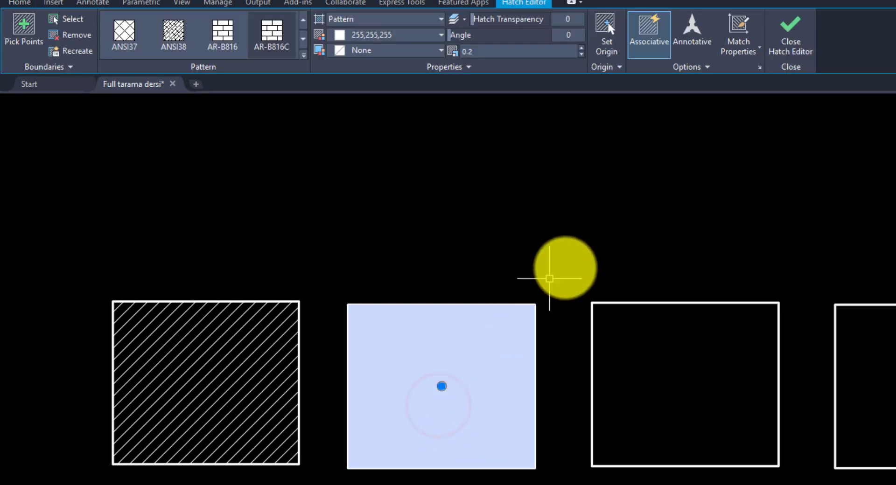
scroll(502, 375, "down", 2)
scroll(503, 375, "up", 2)
left_click(462, 338)
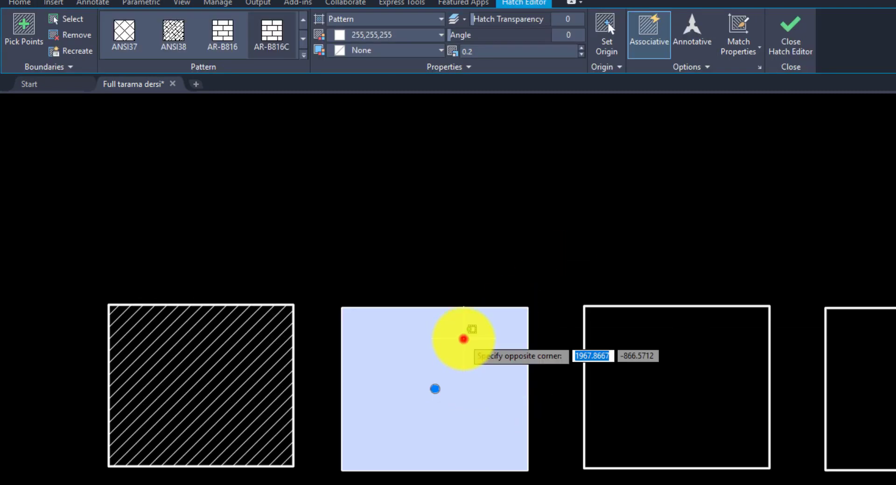
left_click(456, 349)
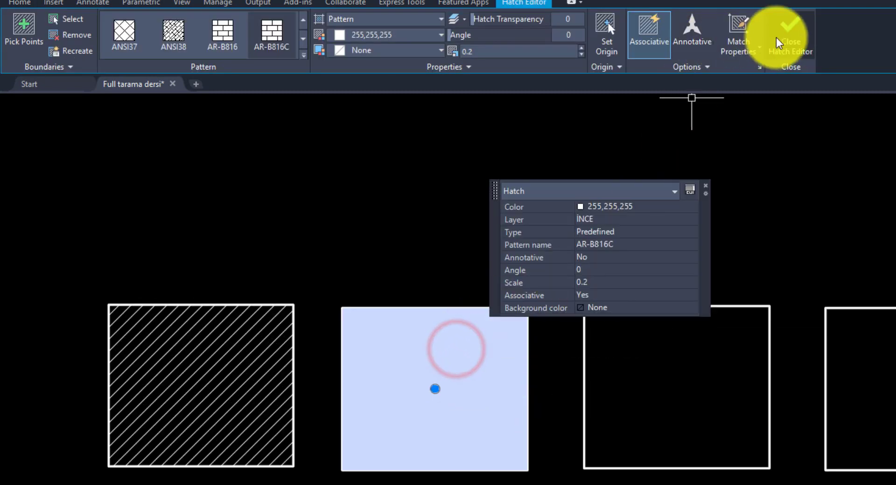
left_click(789, 33)
left_click(440, 410)
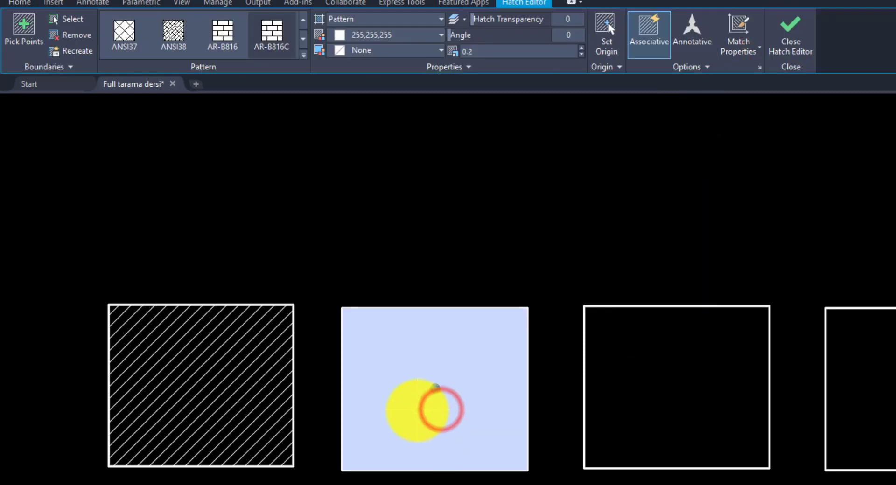
left_click(416, 409)
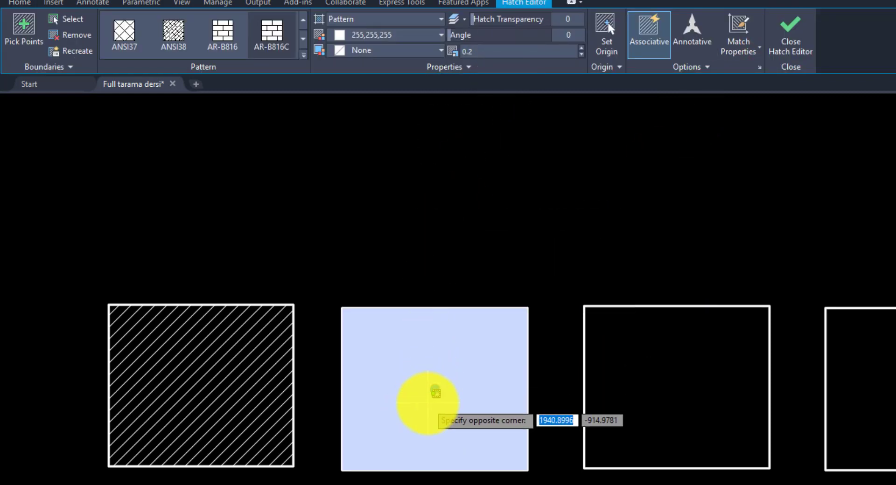
left_click(428, 403)
left_click(277, 35)
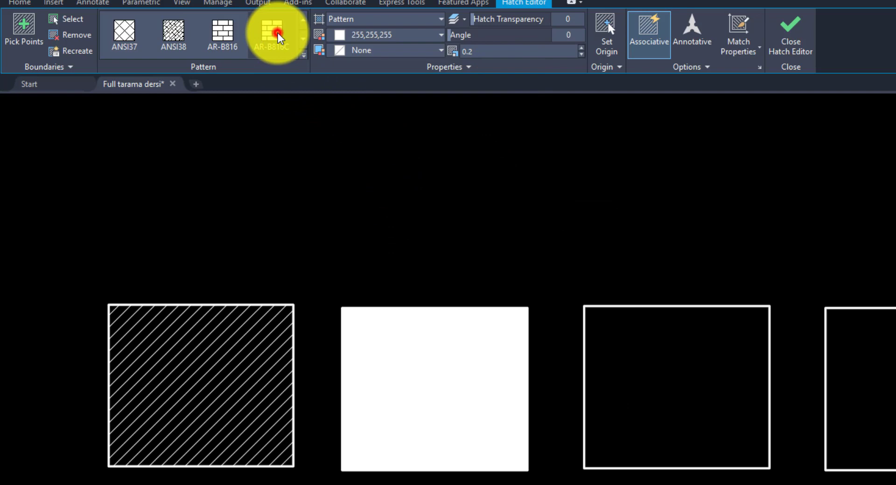
- Keep the brick lines white and set the hatch scale to 0.1
left_click(392, 34)
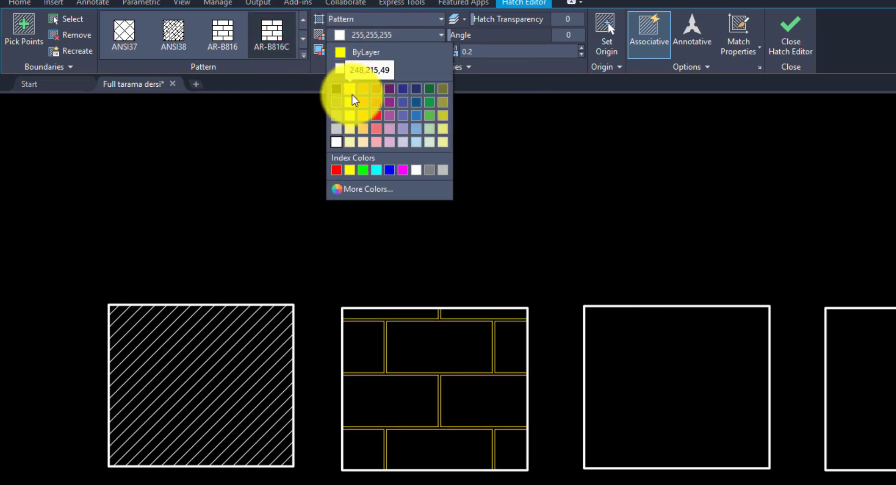
left_click(337, 142)
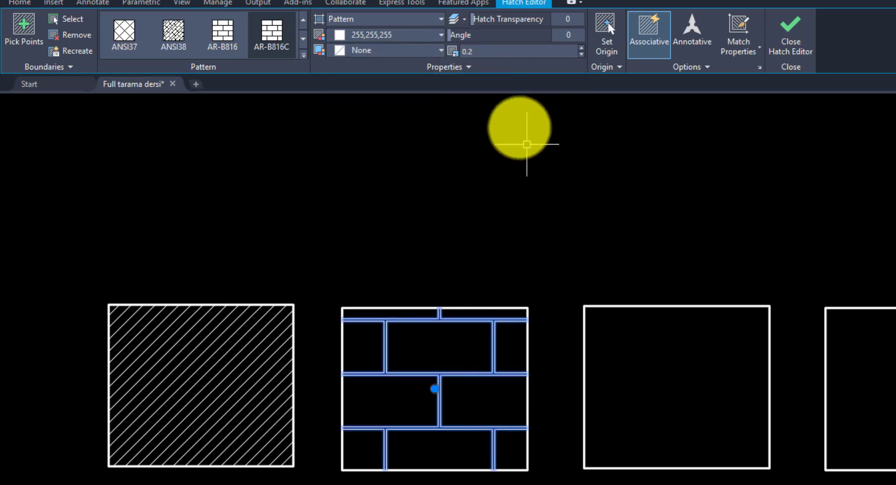
left_click(491, 54)
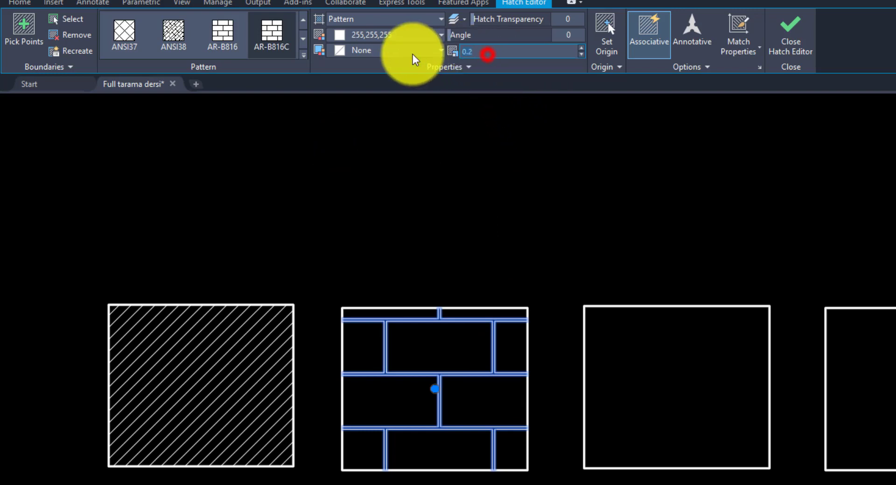
type("0")
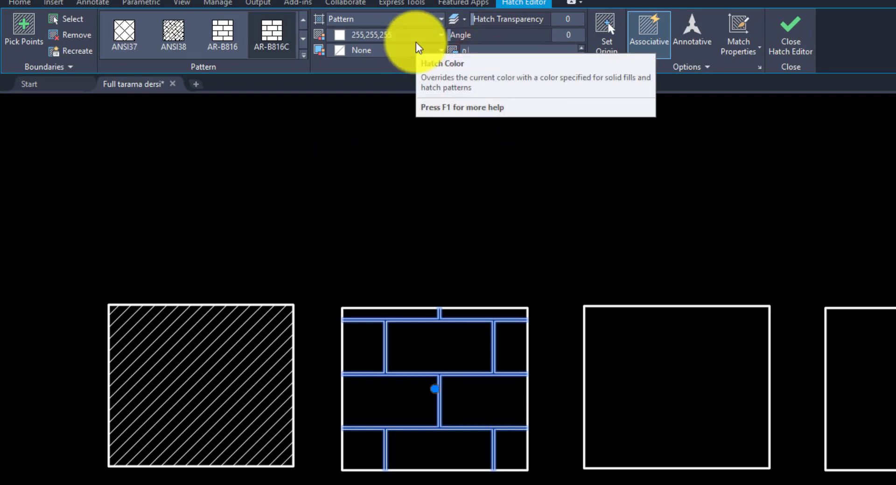
type(".1")
key("Return")
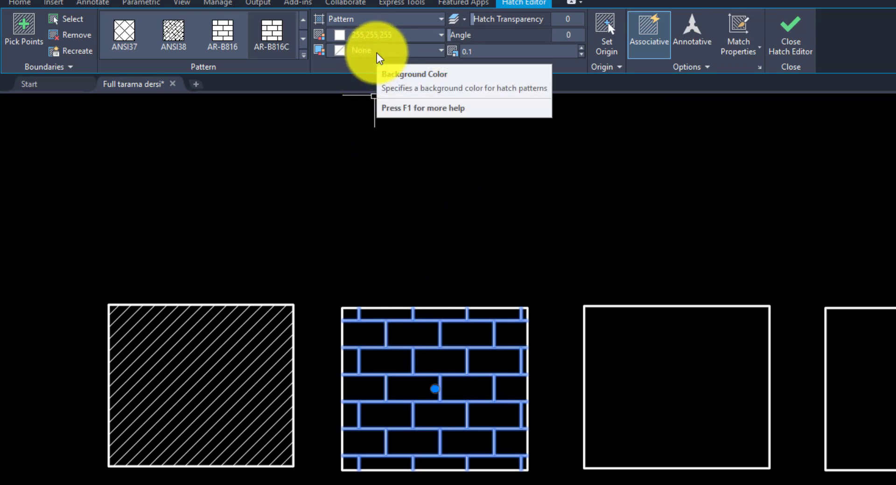
- Give the brick hatch a red background and close the Hatch Editor
left_click(377, 52)
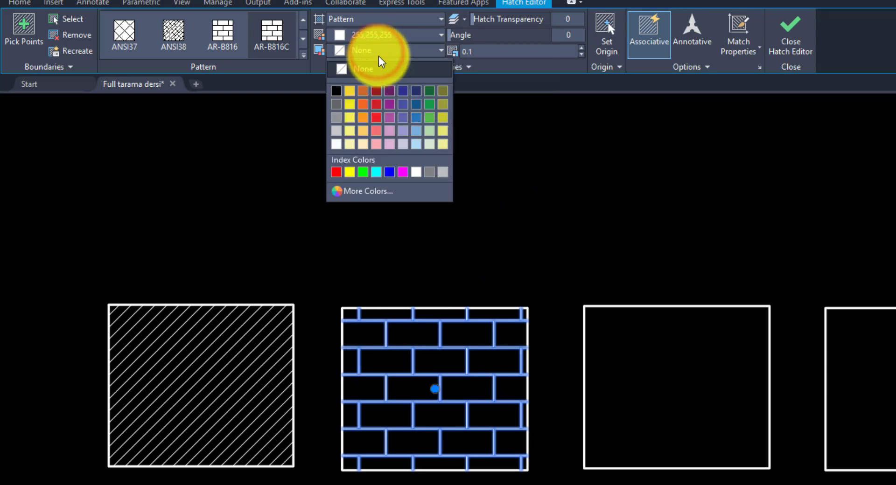
left_click(376, 118)
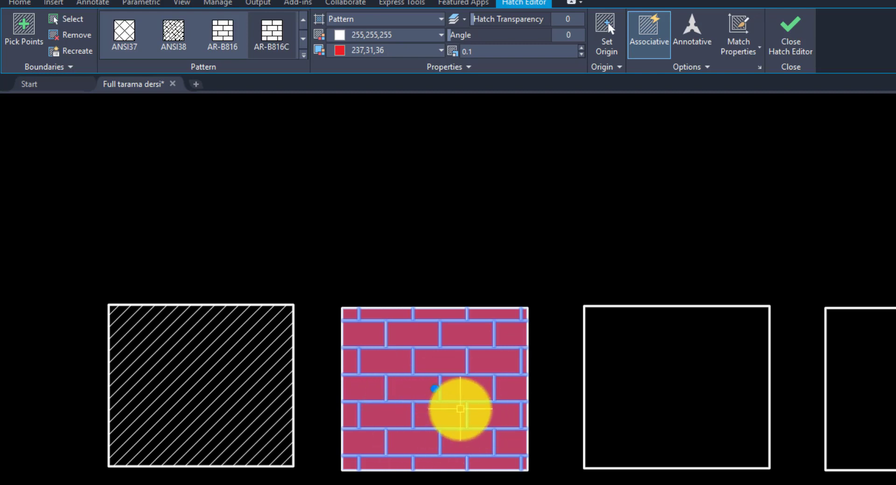
left_click(788, 30)
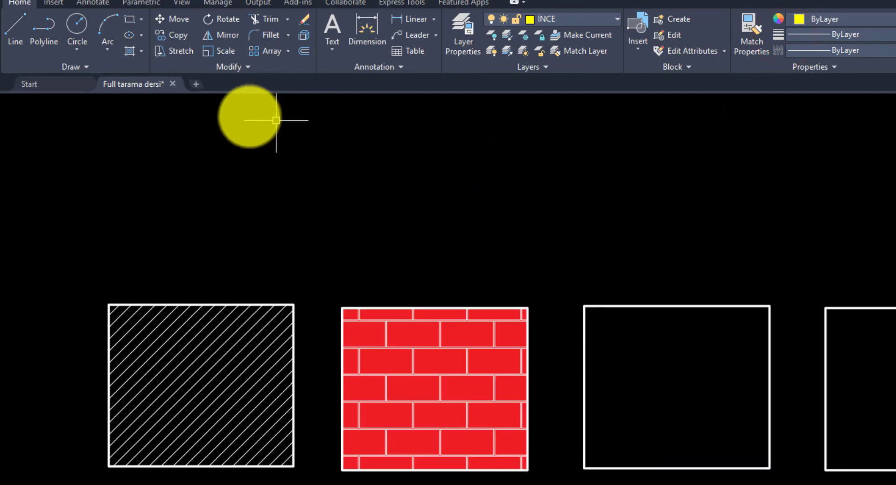
- Start a new hatch with background colour None and the ANSI31 pattern
left_click(130, 51)
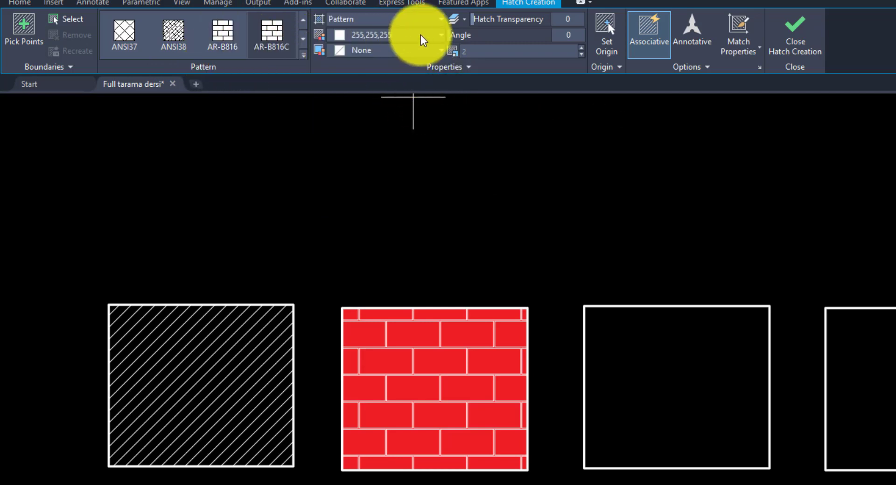
left_click(380, 52)
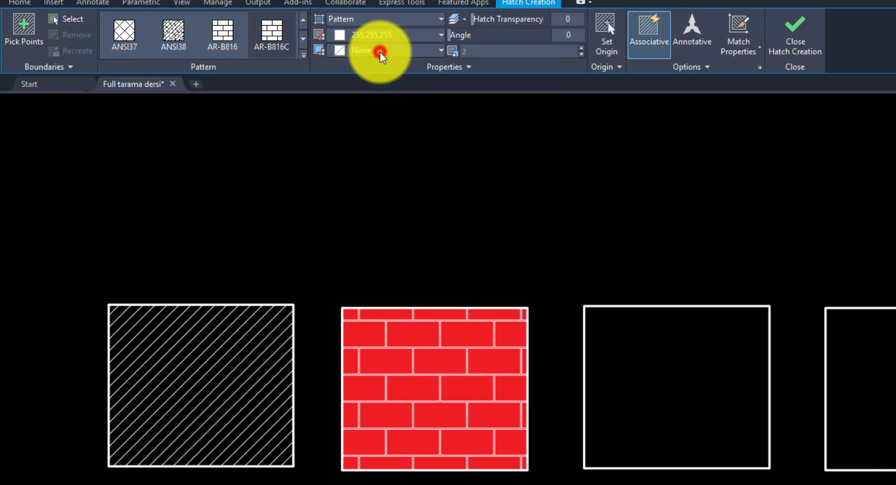
left_click(380, 52)
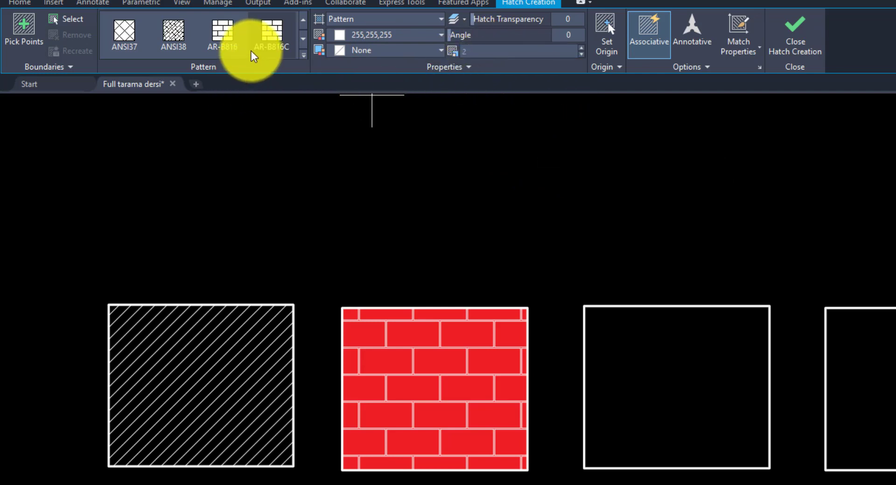
scroll(250, 51, "up", 2)
left_click(230, 39)
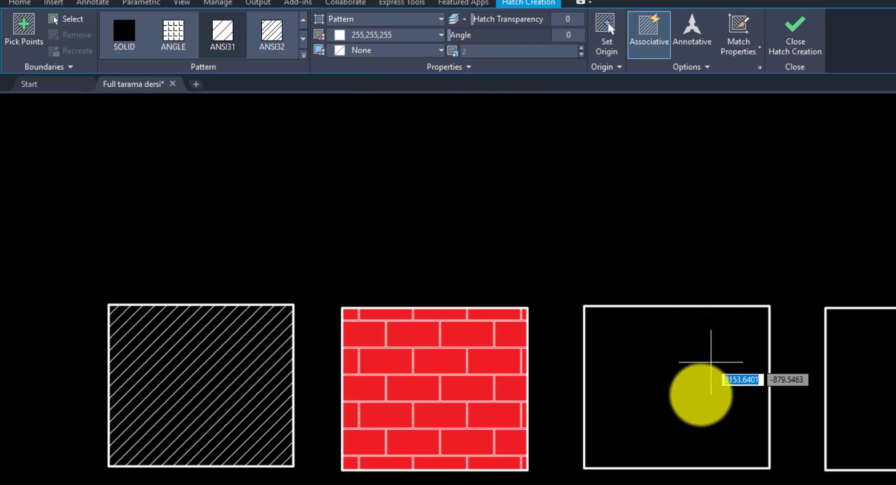
- Fill the third rectangle with ANSI31 at scale 5, then 0.3, and bring up the angle reference image
left_click(692, 404)
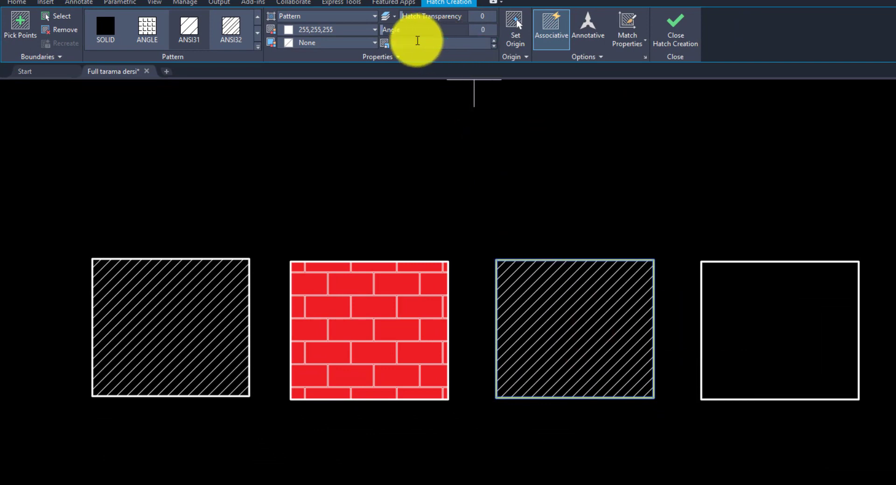
left_click(412, 41)
type("5")
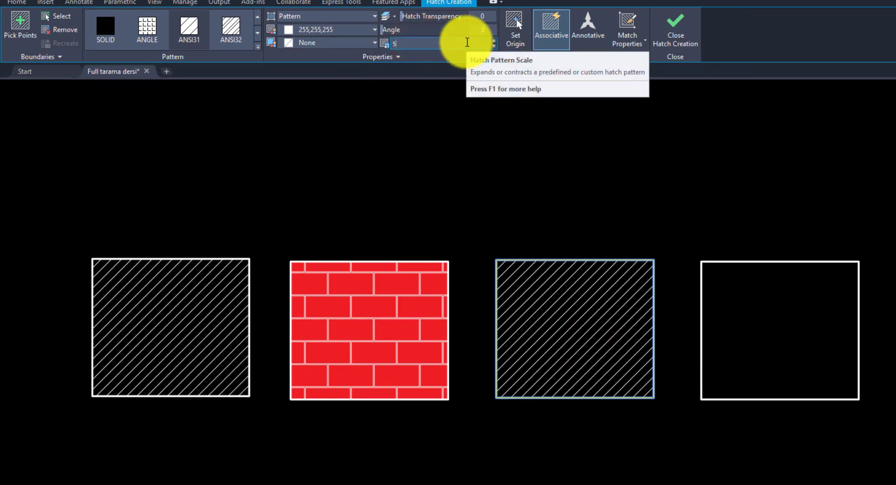
key("Return")
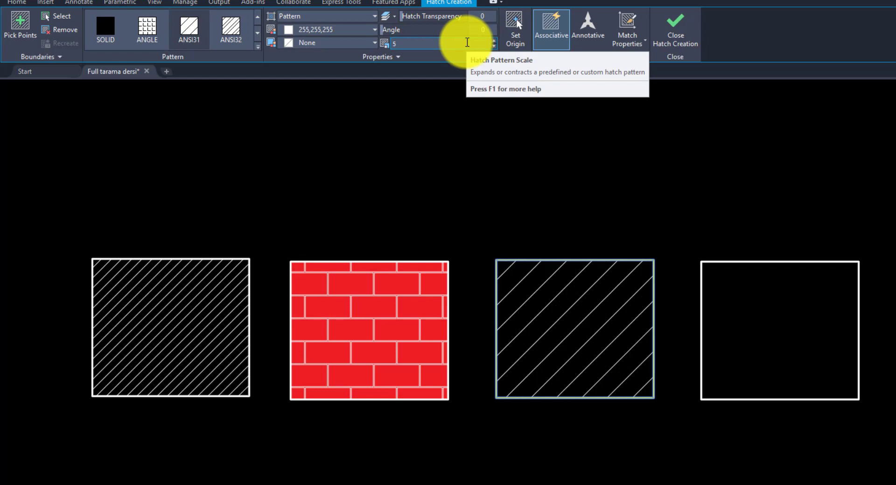
left_click(467, 42)
type("0.3")
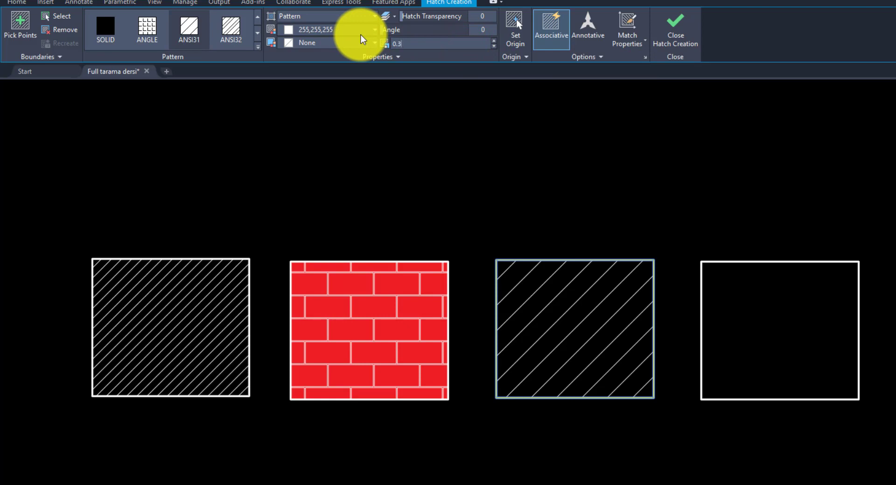
key("Return")
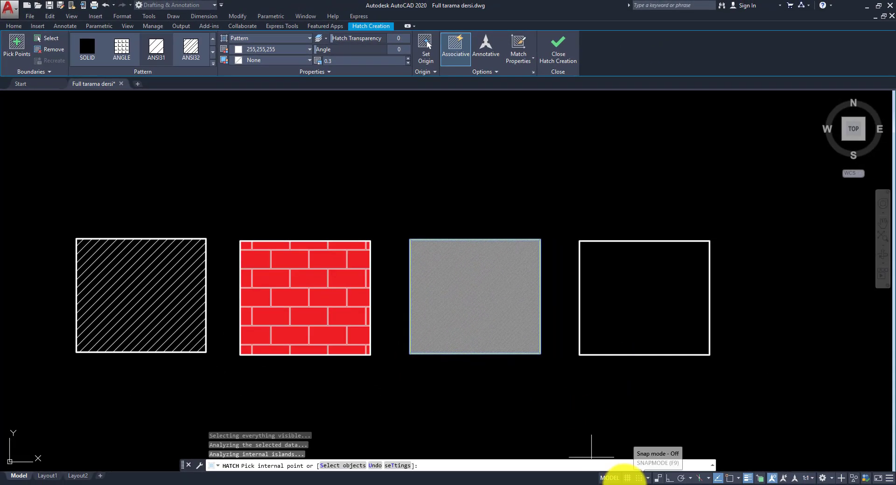
key("alt+Tab")
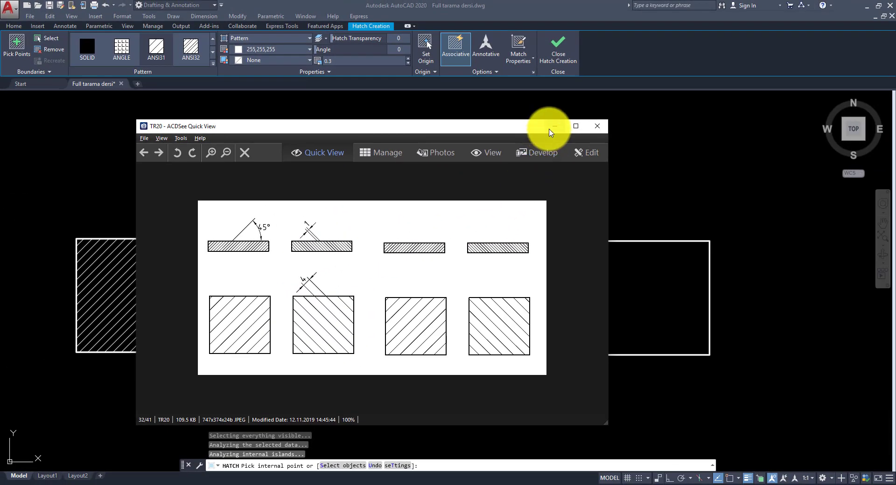
- Close the reference image and commit the third rectangle's ANSI31 hatch at scale 2
left_click(551, 128)
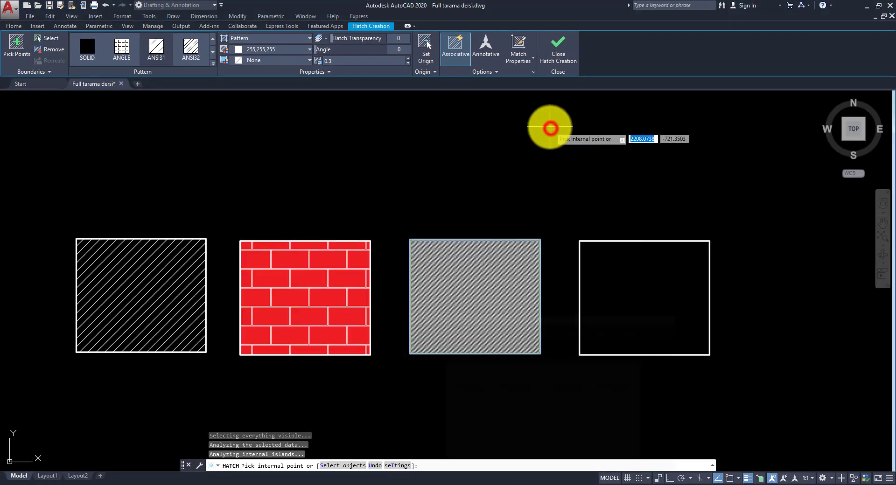
left_click(361, 61)
type("2")
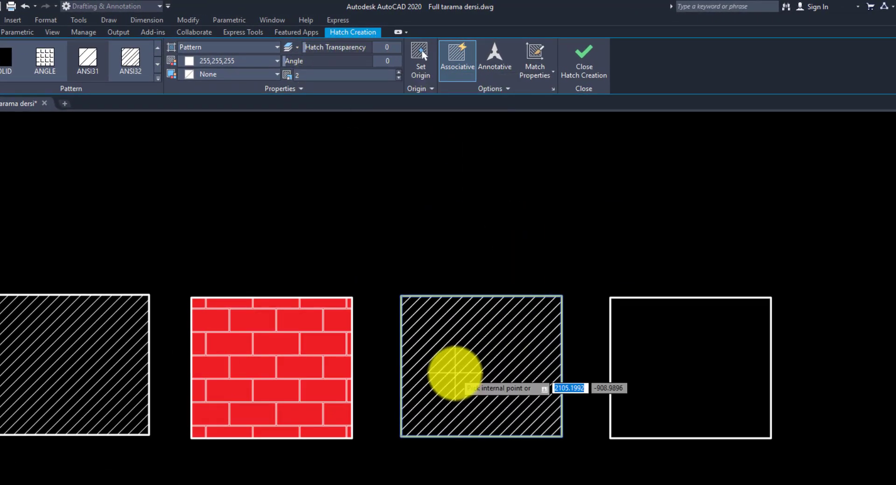
left_click(583, 63)
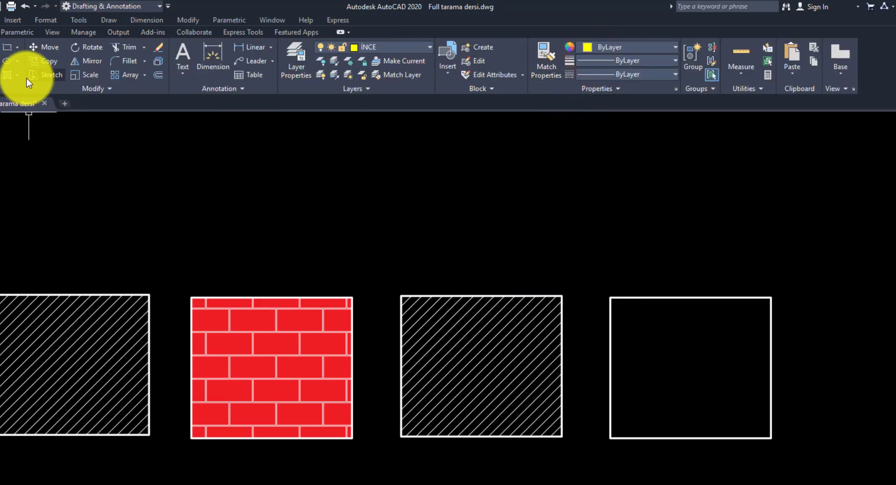
- Delete the third, brick and first rectangle hatches, then begin a new hatch
left_click(509, 369)
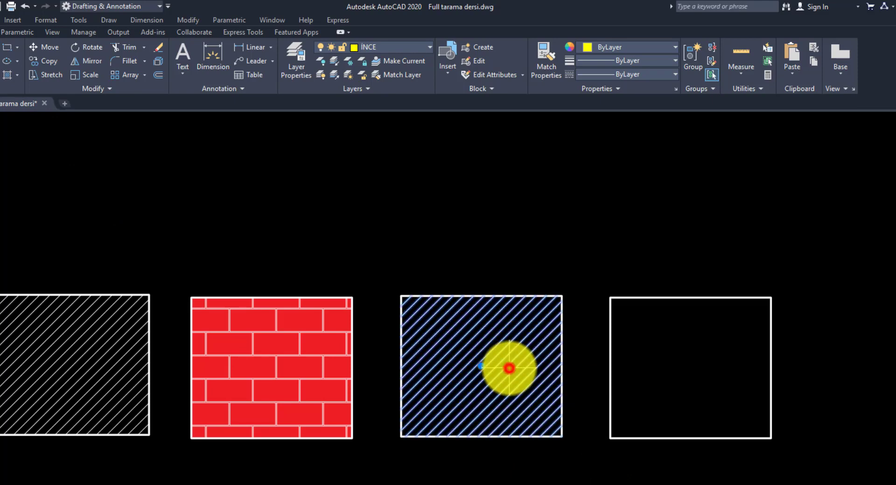
key("Delete")
left_click(272, 390)
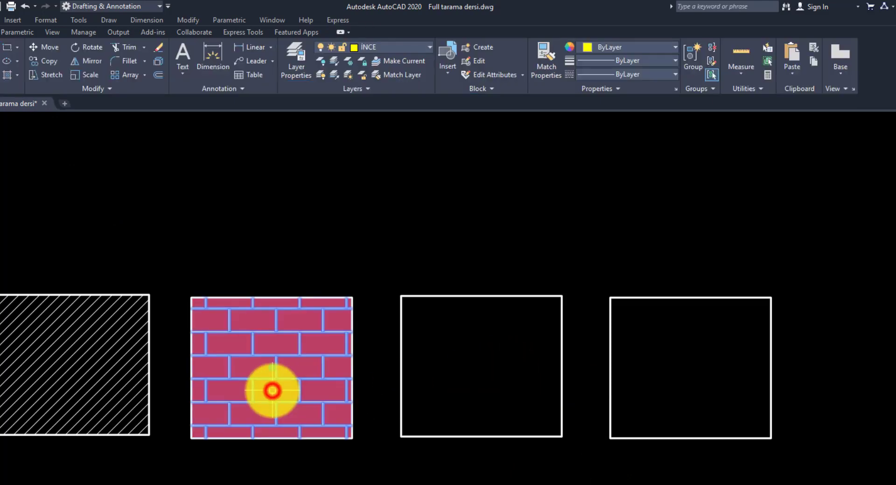
key("Delete")
left_click(104, 376)
key("Delete")
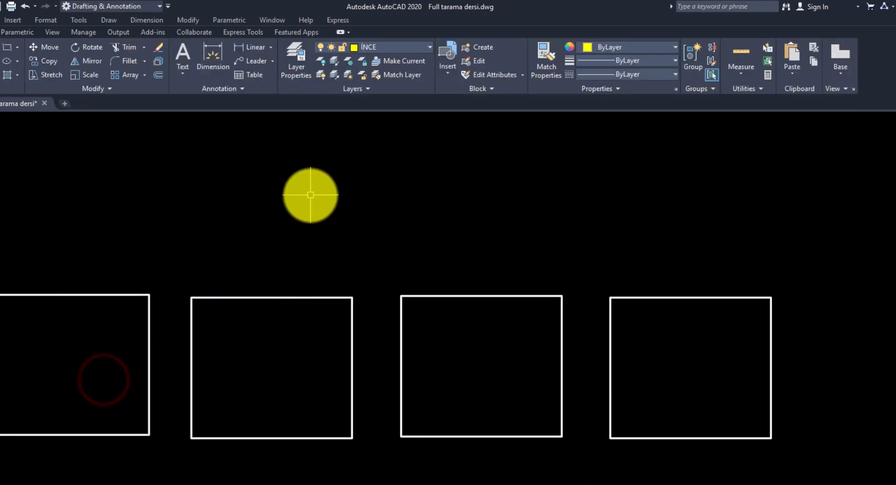
left_click(47, 74)
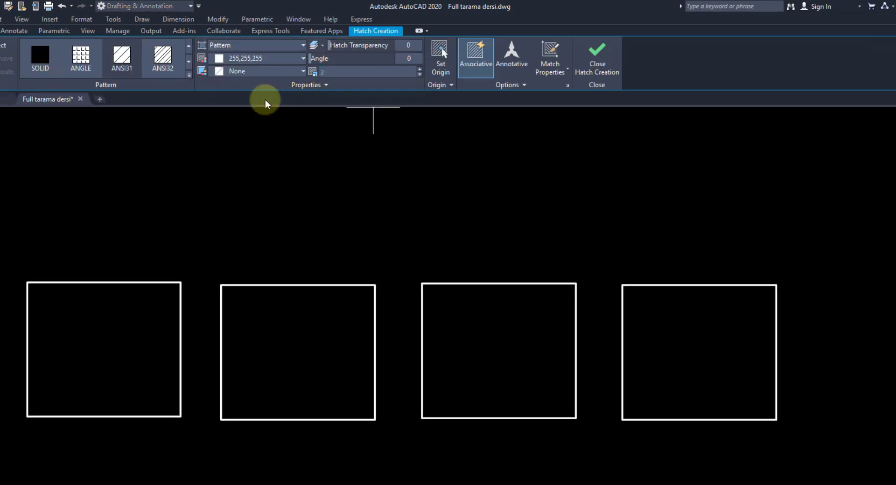
- Hatch the first rectangle with ANSI31 at scale 2 and commit it
left_click(122, 62)
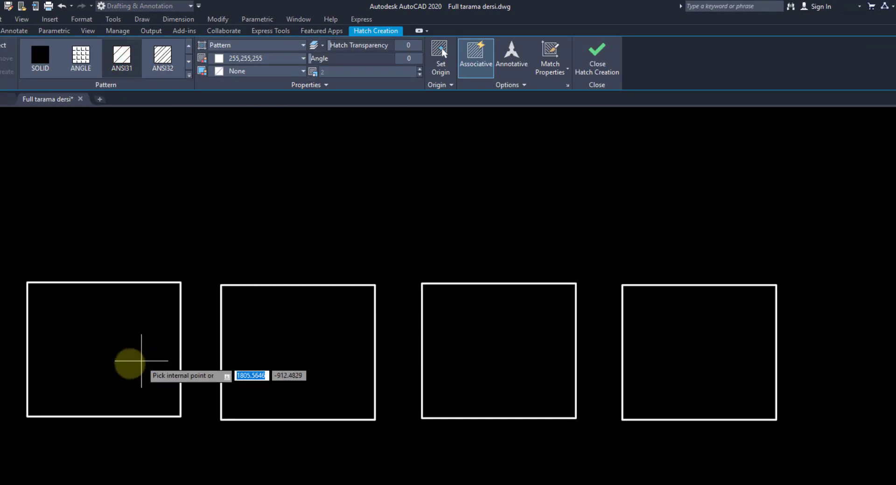
left_click(130, 363)
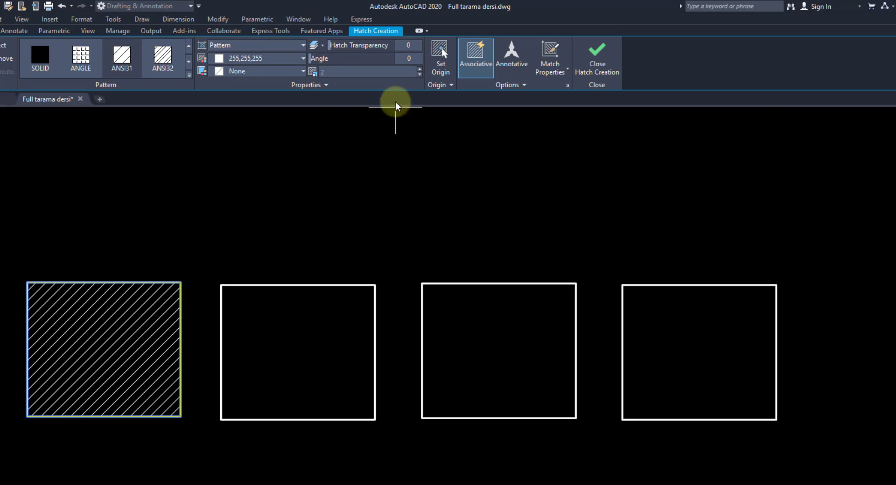
left_click(597, 53)
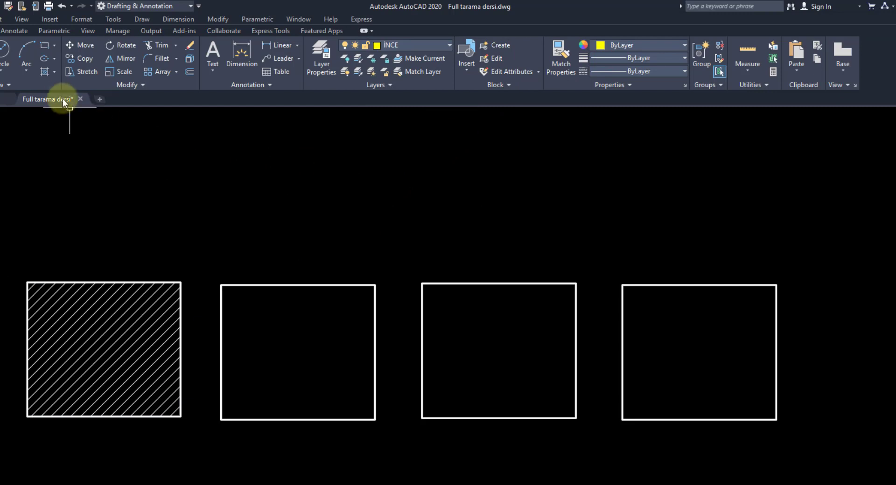
- Hatch the second rectangle with ANSI31 at a 90° angle, sloping opposite the first
left_click(43, 73)
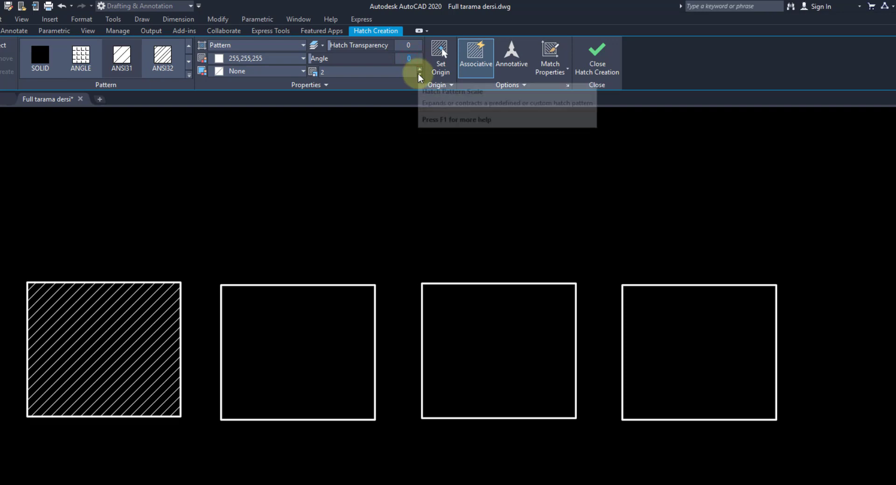
type("9")
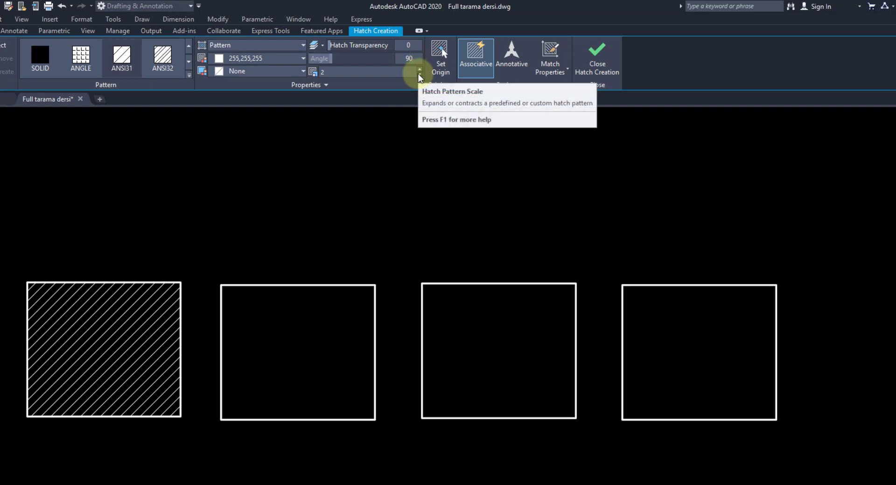
left_click(331, 344)
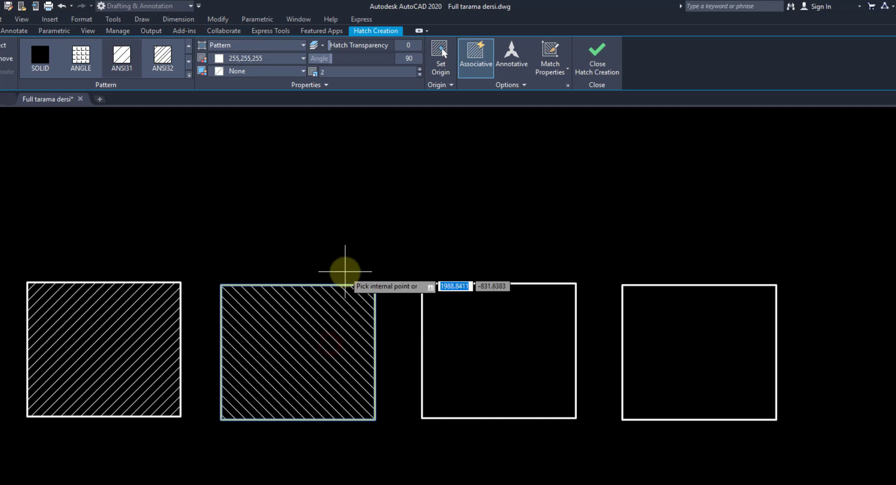
left_click(597, 66)
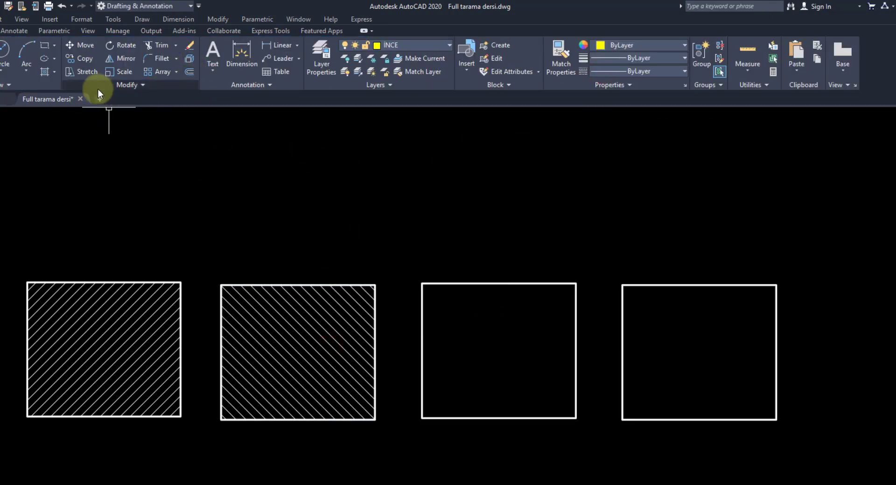
left_click(45, 73)
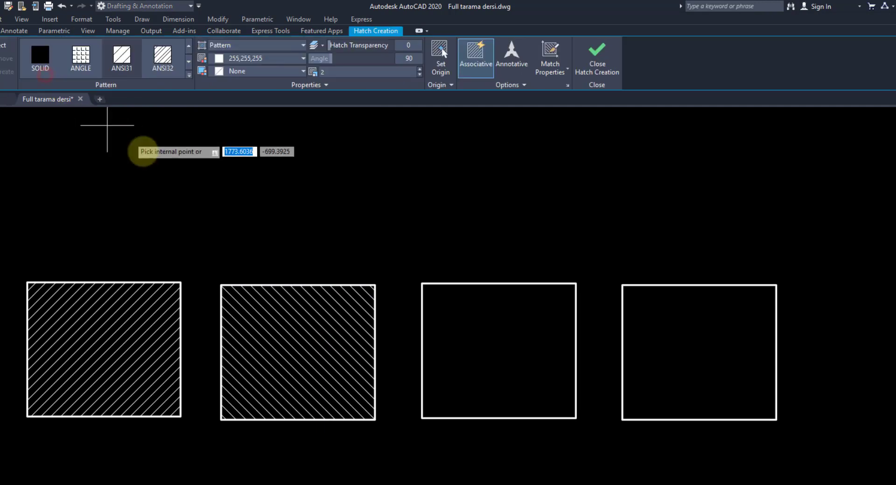
- Fill the third rectangle with the ANSI33 alternating solid-and-dashed pattern at angle 0
left_click(190, 76)
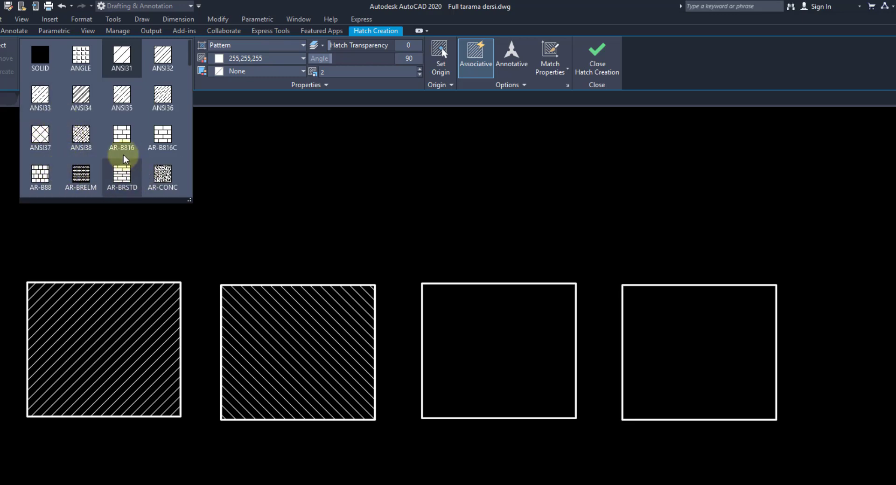
left_click(42, 96)
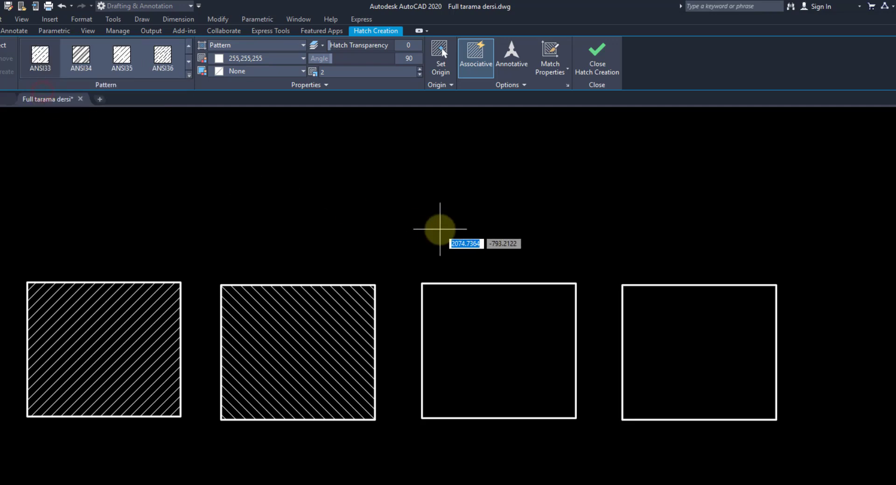
left_click(533, 359)
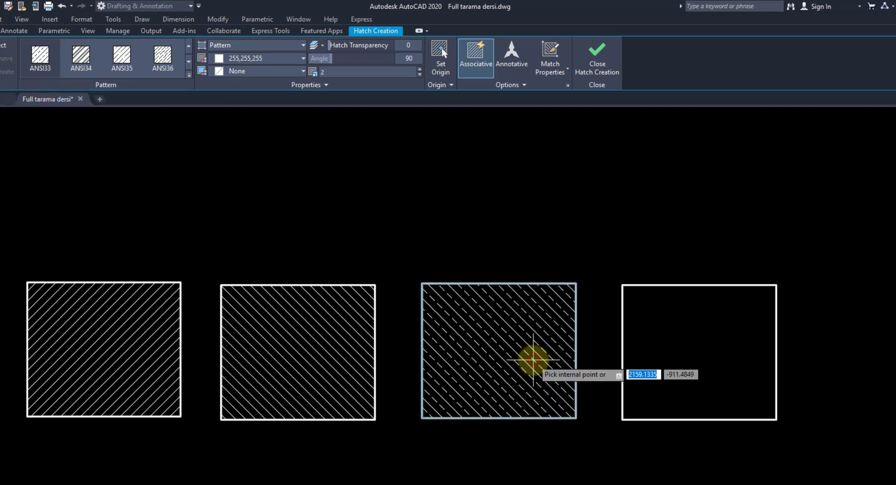
mouse_move(414, 58)
left_mouse_down()
mouse_move(323, 62)
mouse_move(390, 74)
left_mouse_up()
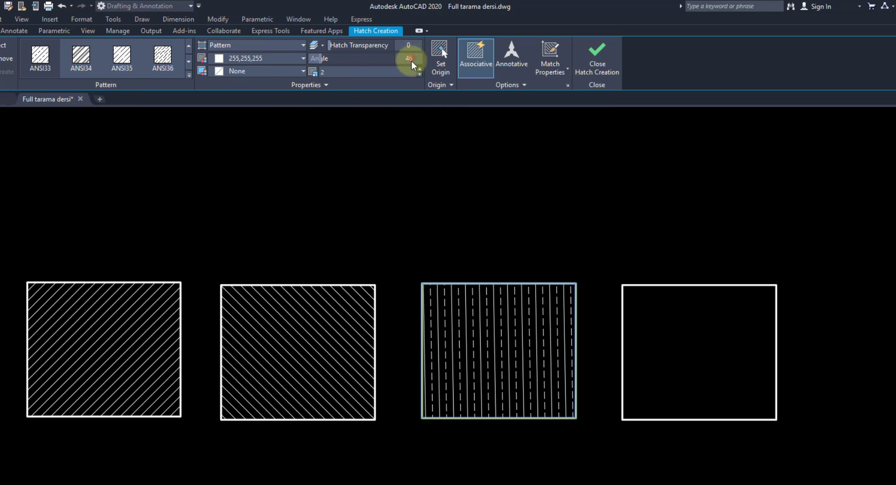
type("0")
key("Return")
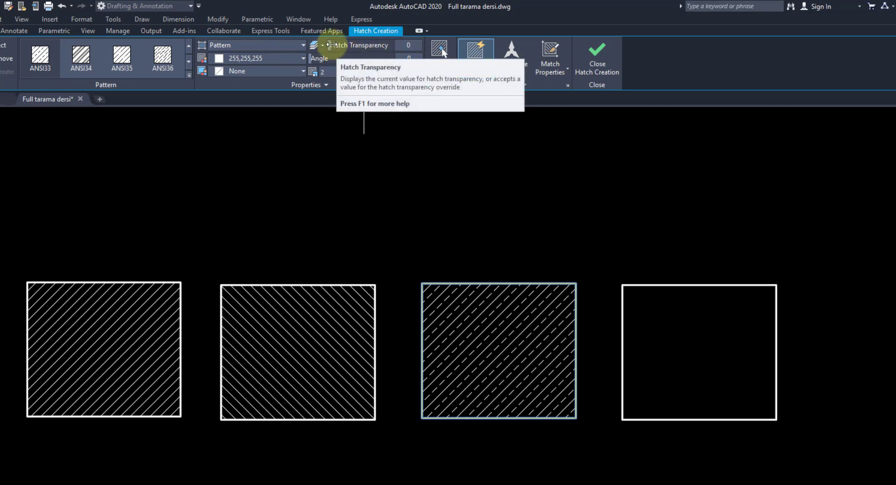
- Set the third rectangle's ANSI33 hatch transparency to 42 and commit it
left_click_drag(340, 45, 368, 44)
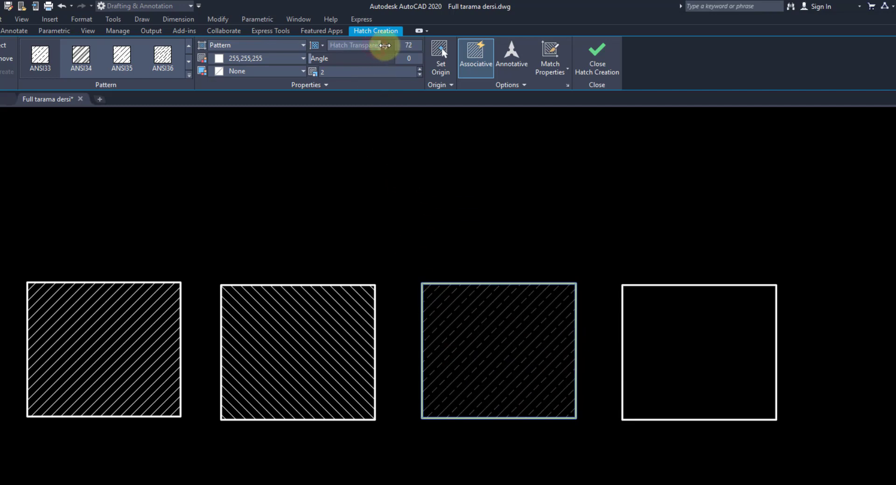
left_click_drag(379, 46, 360, 45)
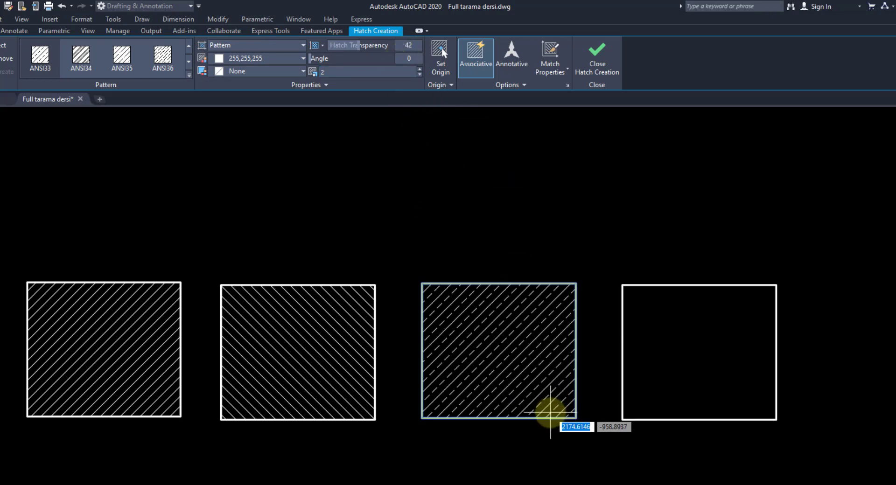
key("Return")
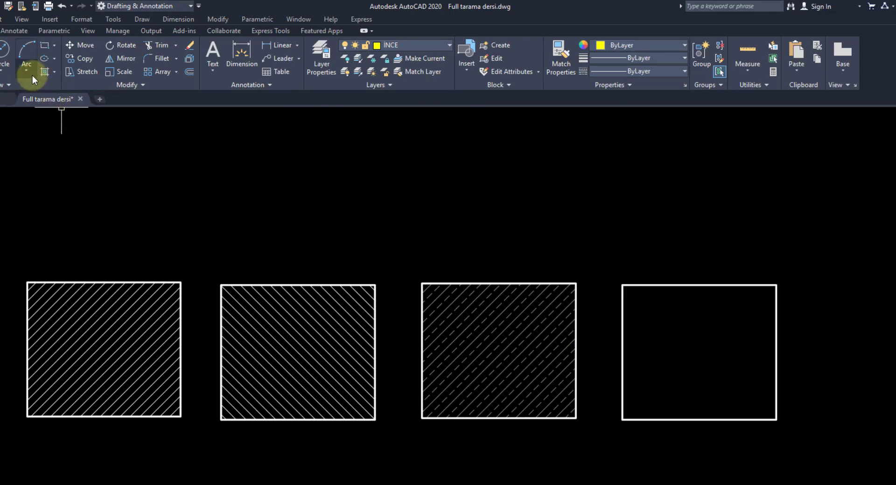
- Hatch the fourth rectangle with the AR-B816C brick pattern at scale 0.1
left_click(45, 71)
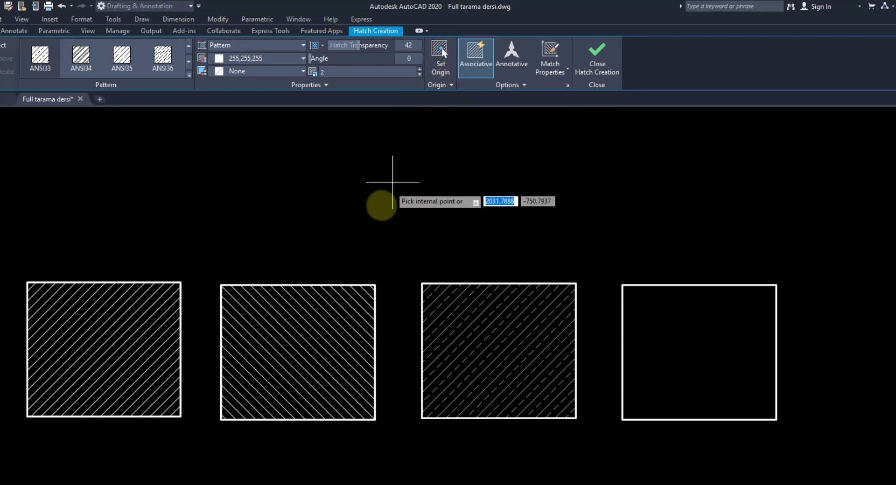
left_click(188, 62)
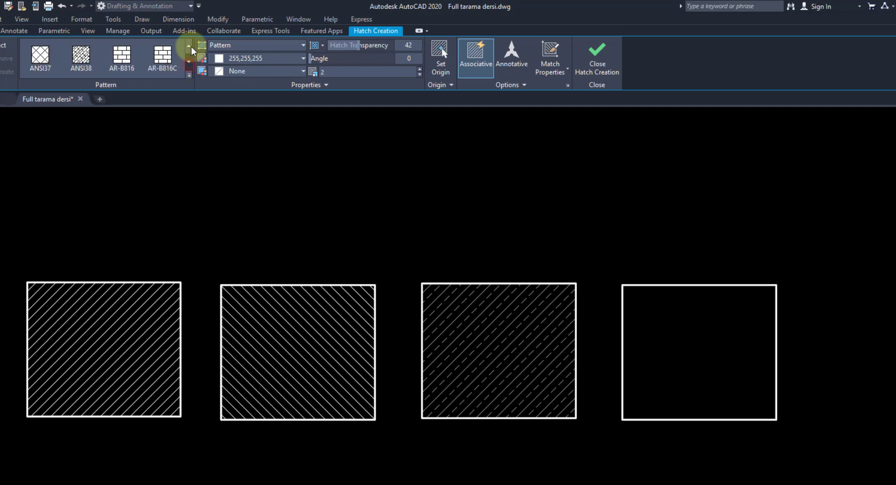
left_click(180, 62)
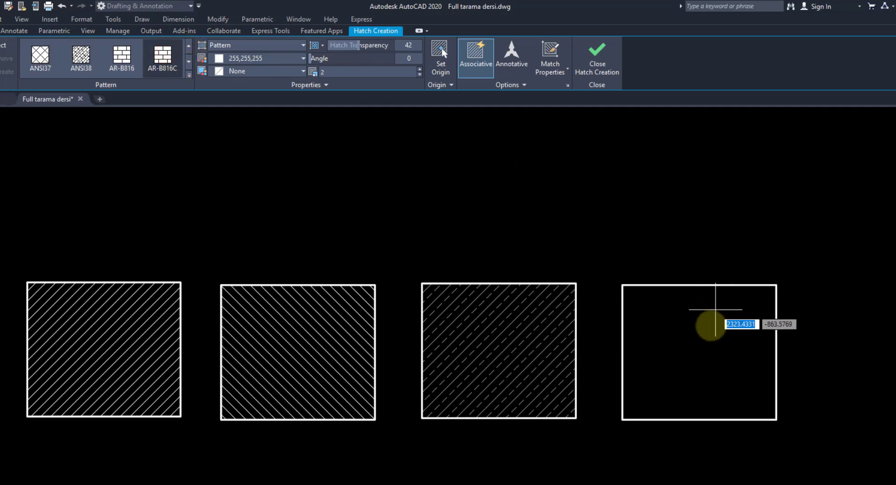
left_click(705, 335)
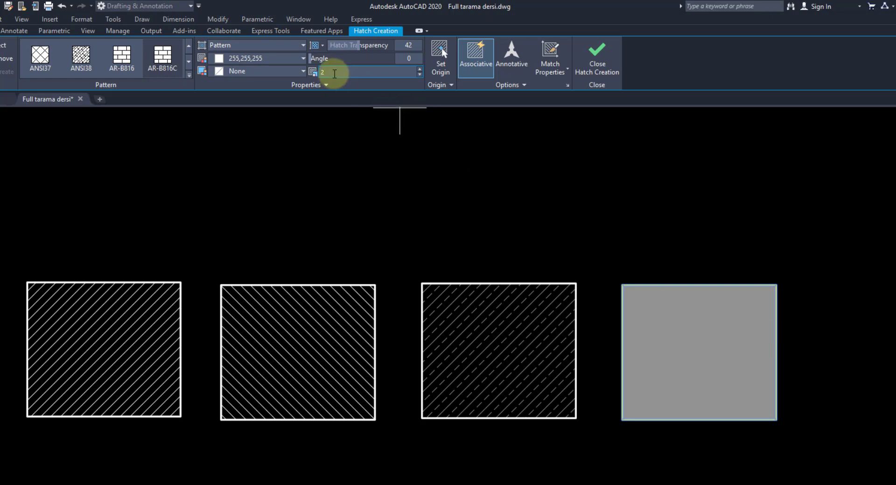
left_click(334, 72)
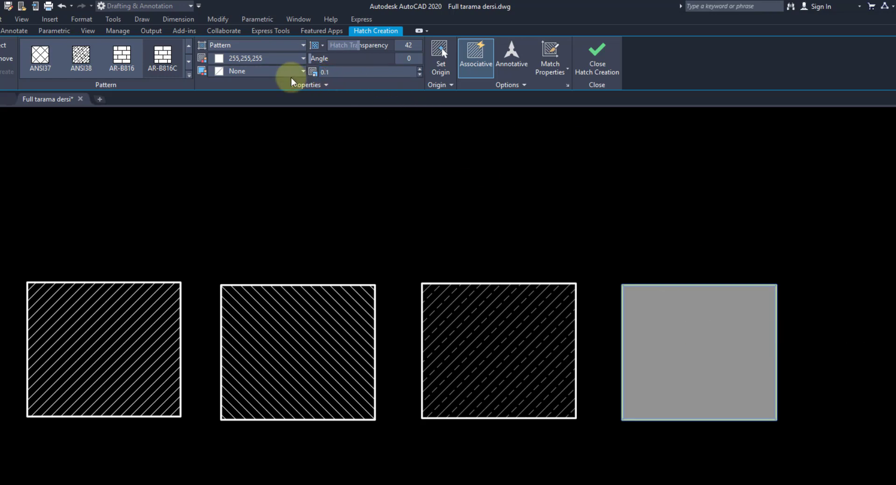
left_click(598, 56)
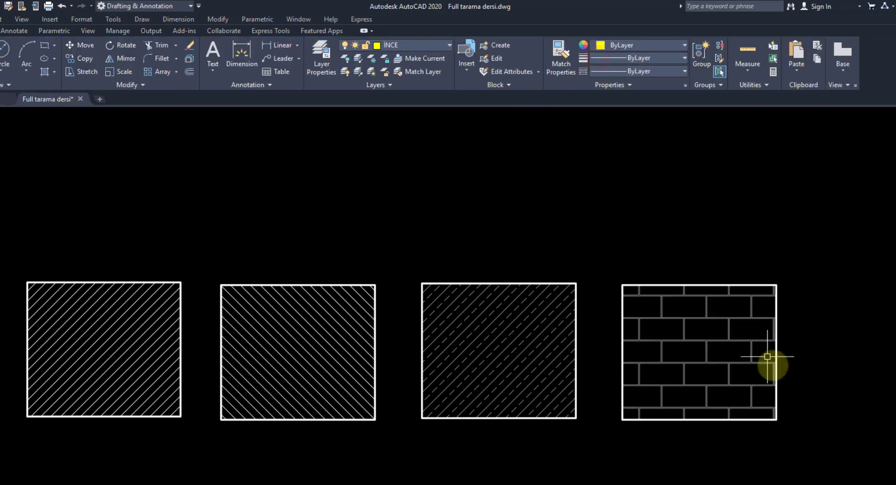
middle_click_drag(817, 420, 672, 400)
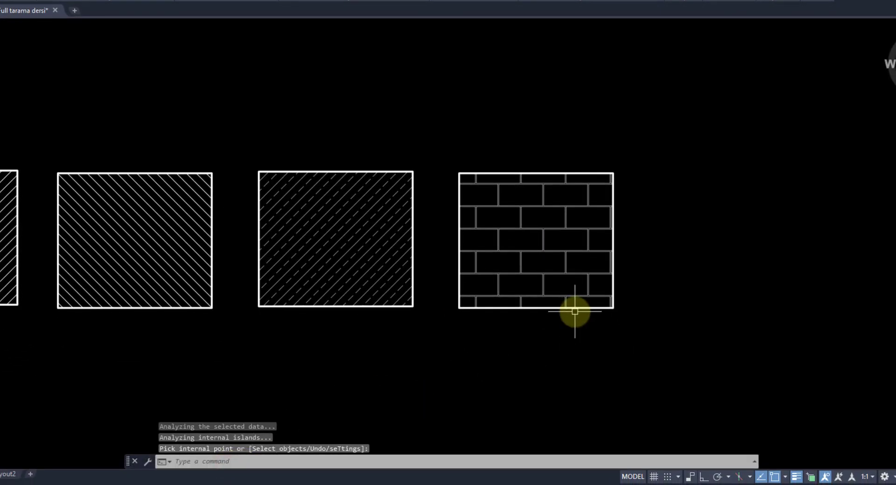
key("Escape")
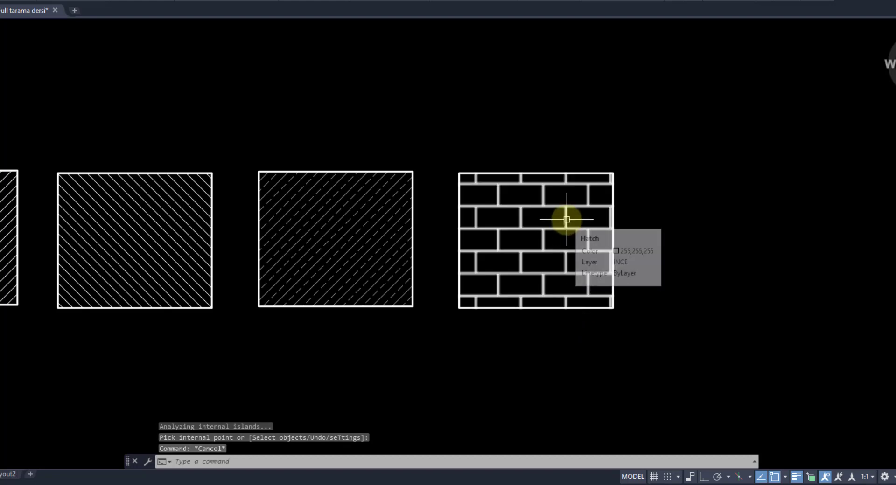
left_click(567, 219)
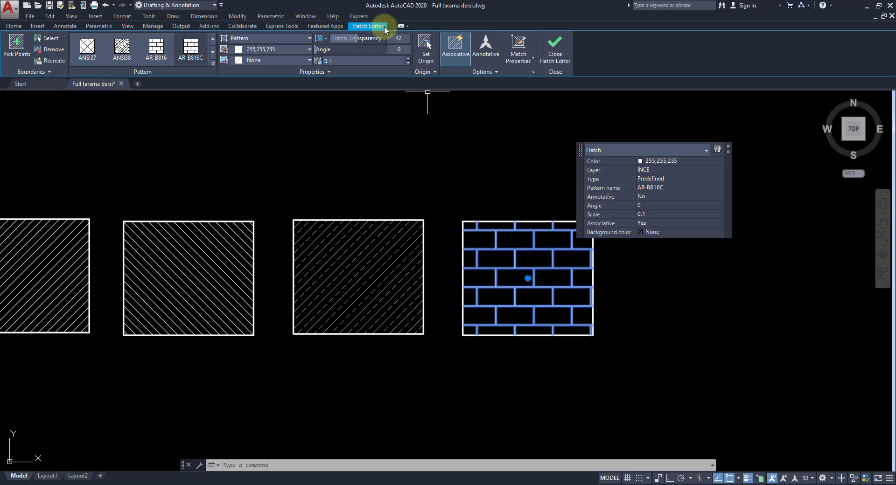
key("Escape")
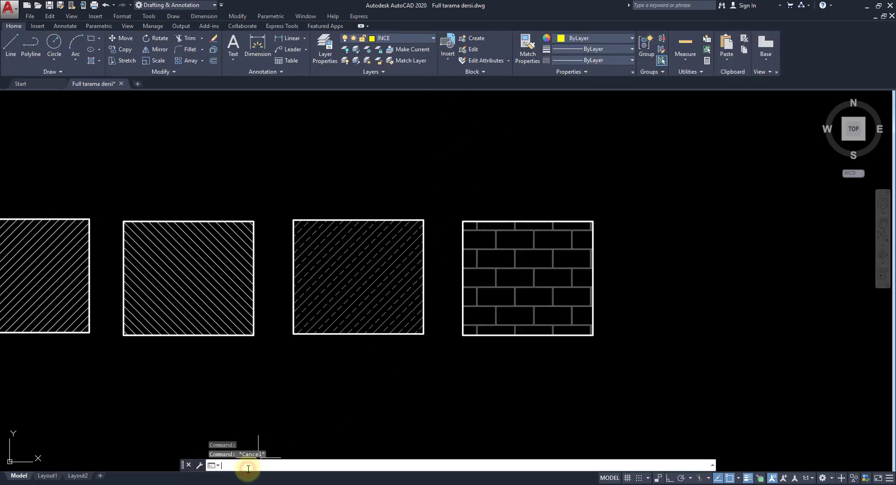
type("he")
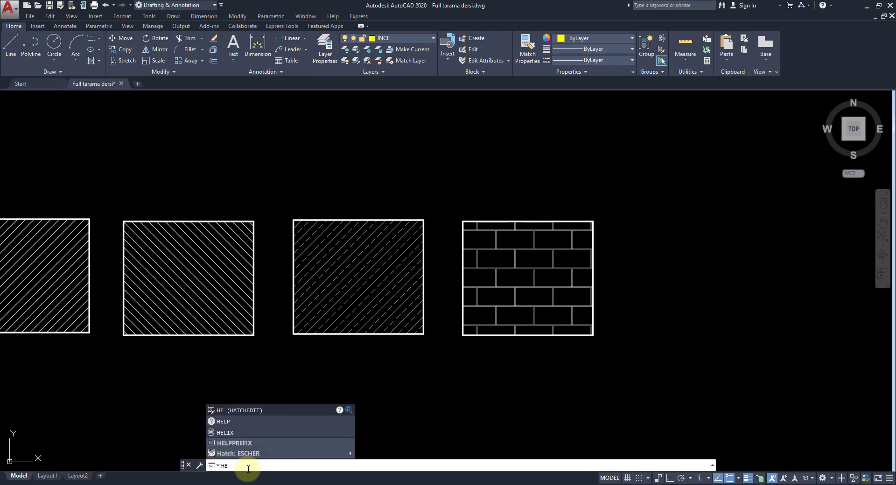
left_click(272, 411)
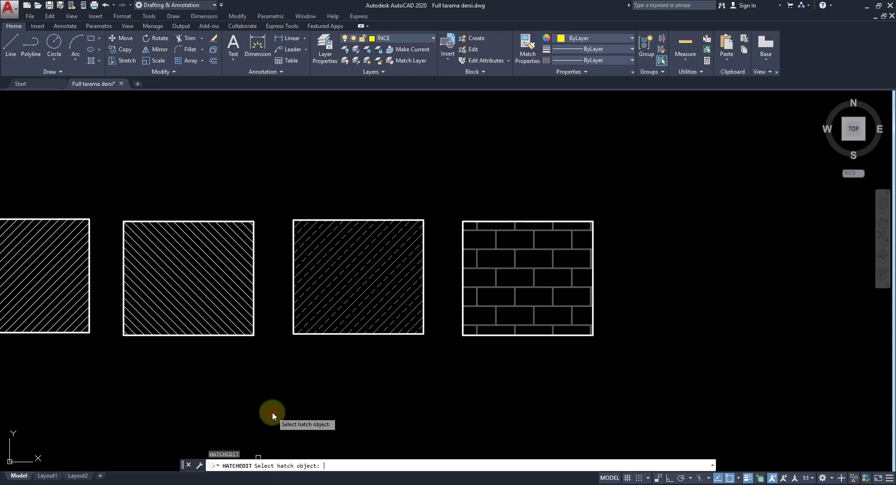
left_click(540, 270)
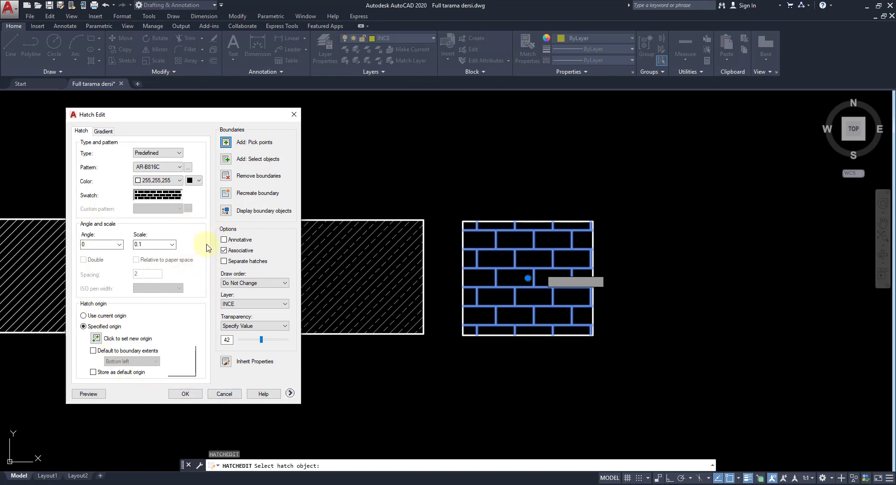
left_click(225, 394)
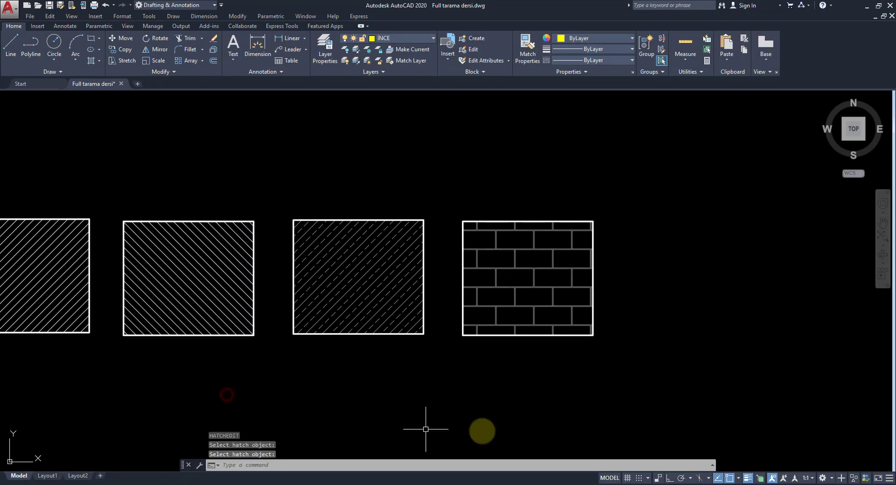
left_click(552, 270)
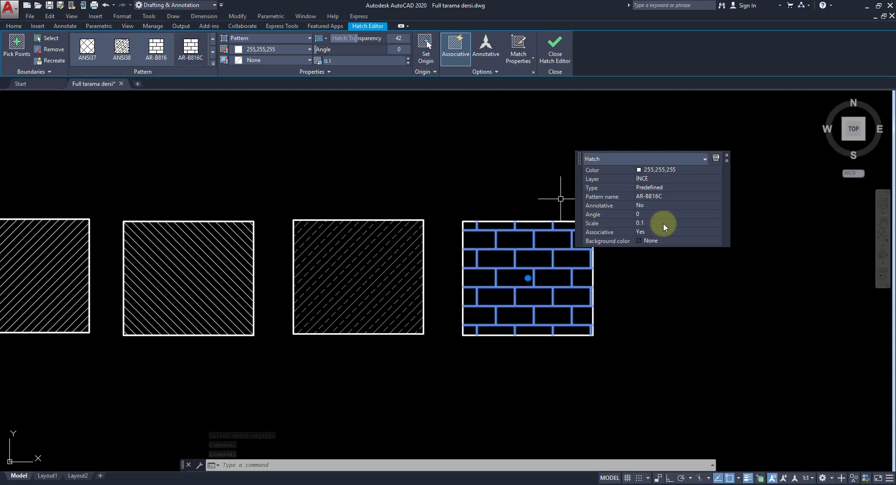
- Move the brick hatch origin to points near the fourth rectangle's left, then right edge
left_click(727, 156)
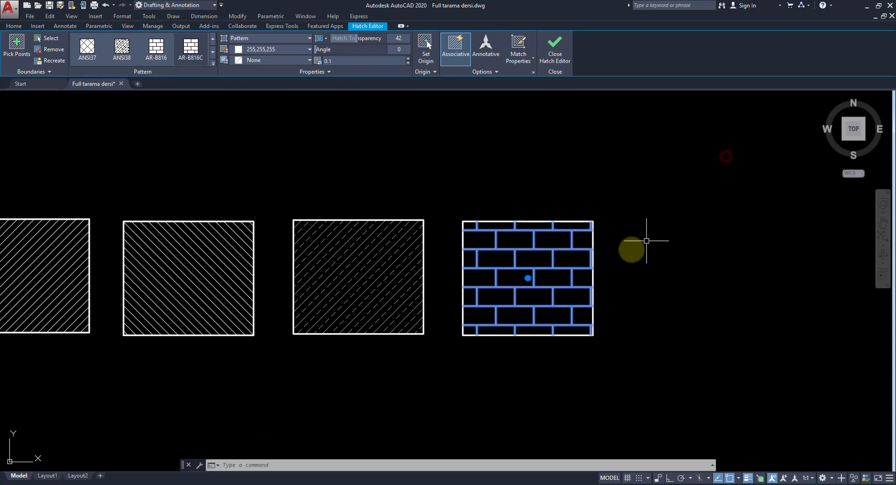
scroll(582, 266, "up", 2)
scroll(581, 267, "up", 2)
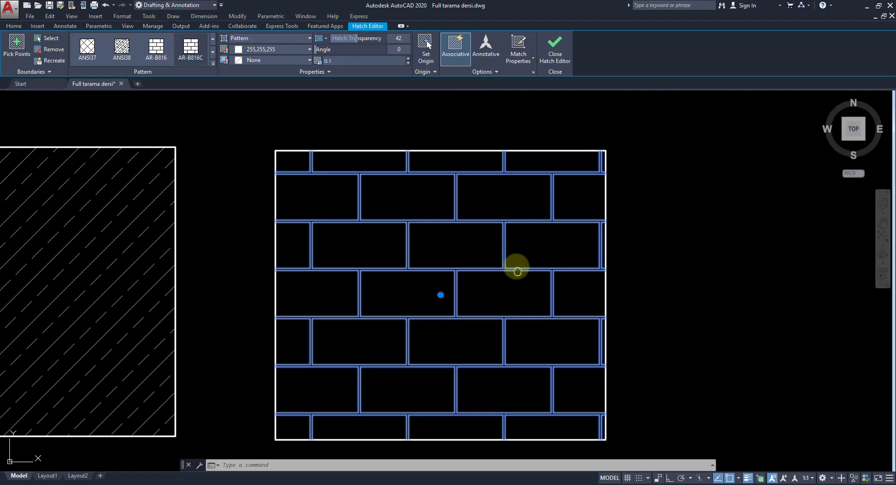
middle_click_drag(517, 272, 515, 252)
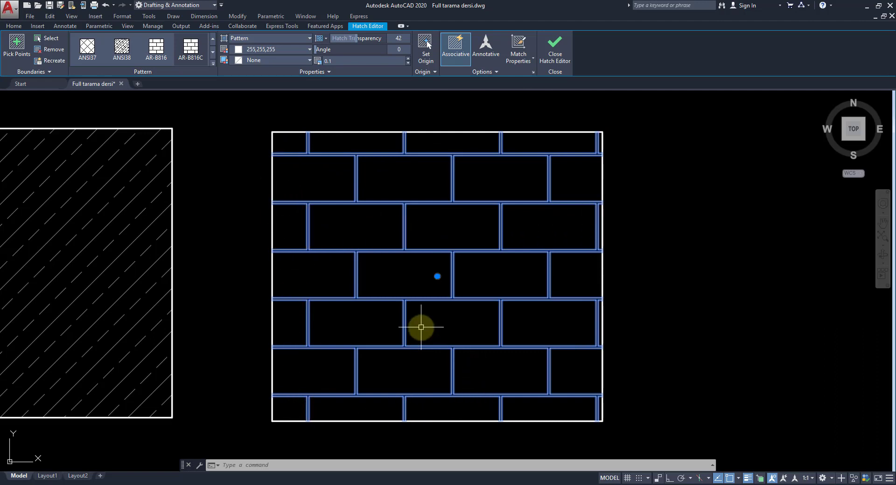
left_click(434, 71)
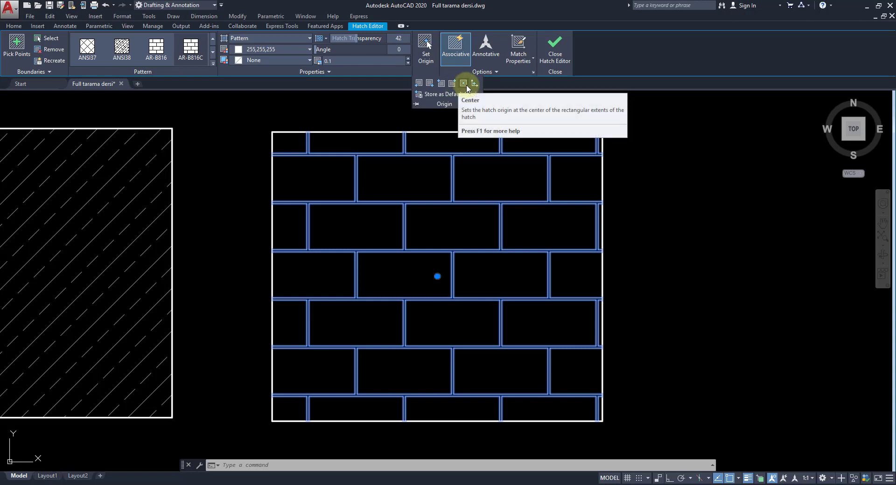
left_click(445, 106)
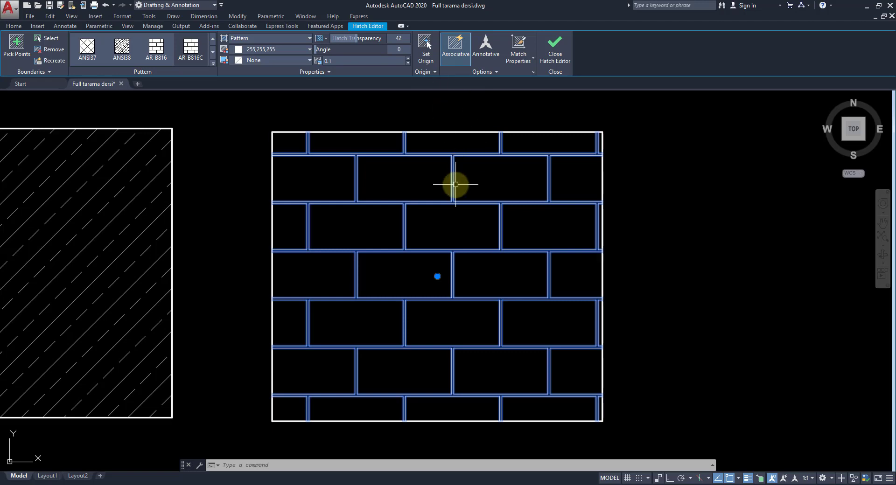
left_click(426, 44)
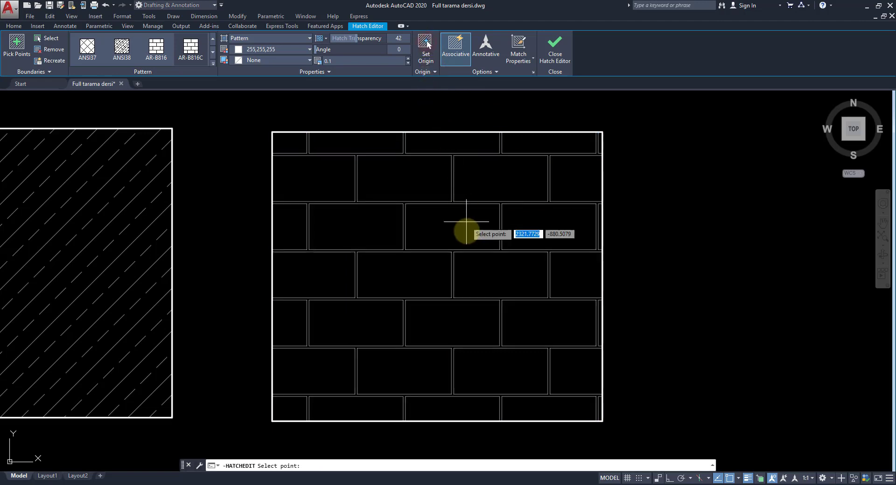
left_click(307, 346)
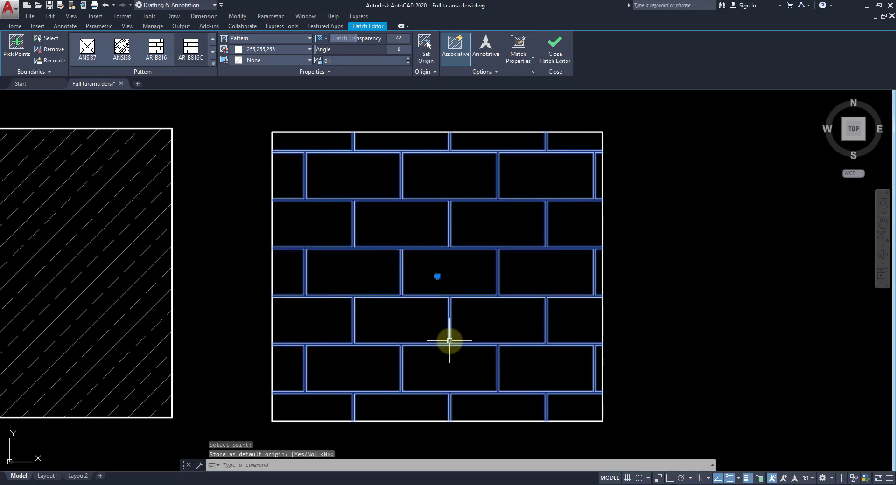
left_click(426, 46)
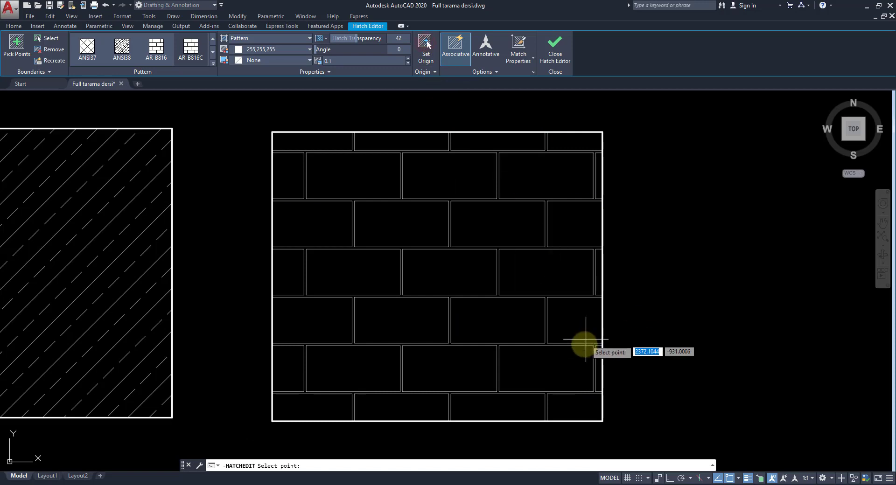
left_click(593, 296)
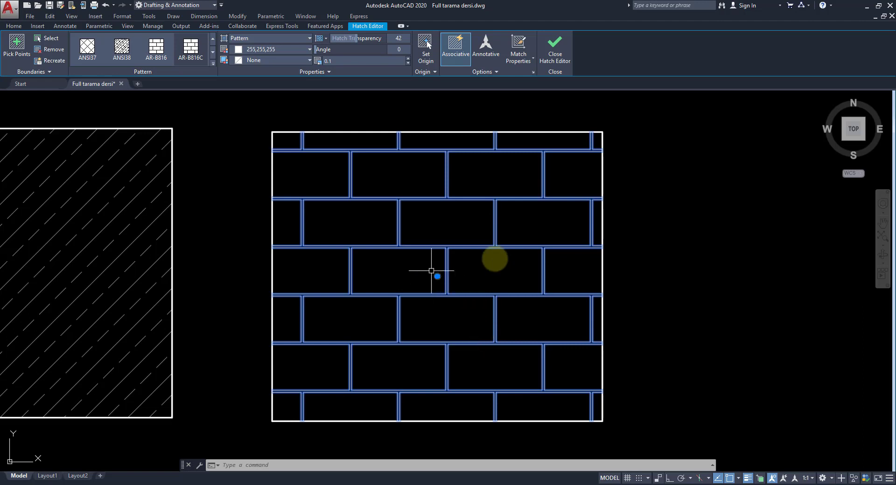
- Erase the brick, ANSI33 and both ANSI31 hatches, leaving all four squares empty
left_click(559, 73)
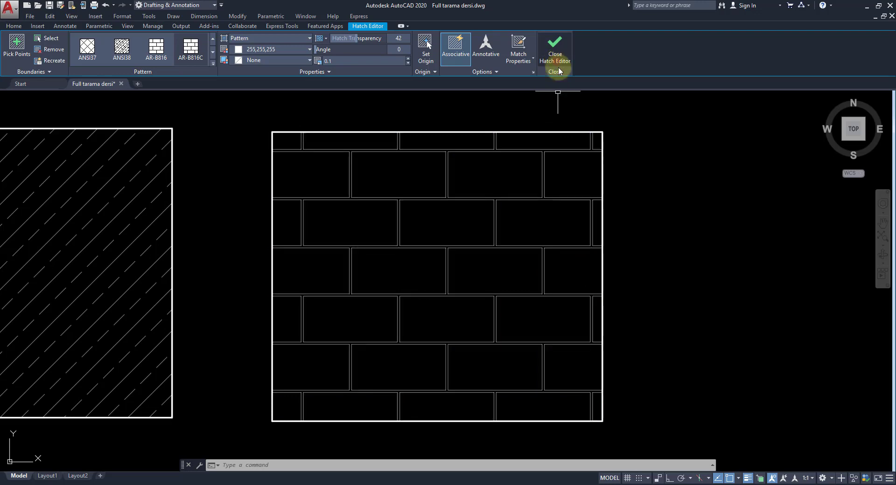
scroll(630, 254, "down", 3)
scroll(536, 310, "down", 2)
mouse_move(535, 309)
middle_mouse_down()
mouse_move(634, 343)
mouse_move(615, 337)
middle_mouse_up()
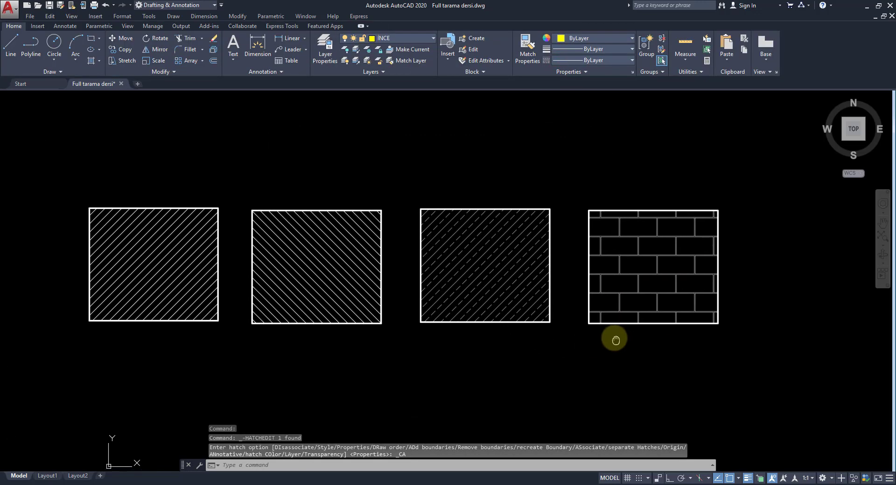
type("e")
key("Return")
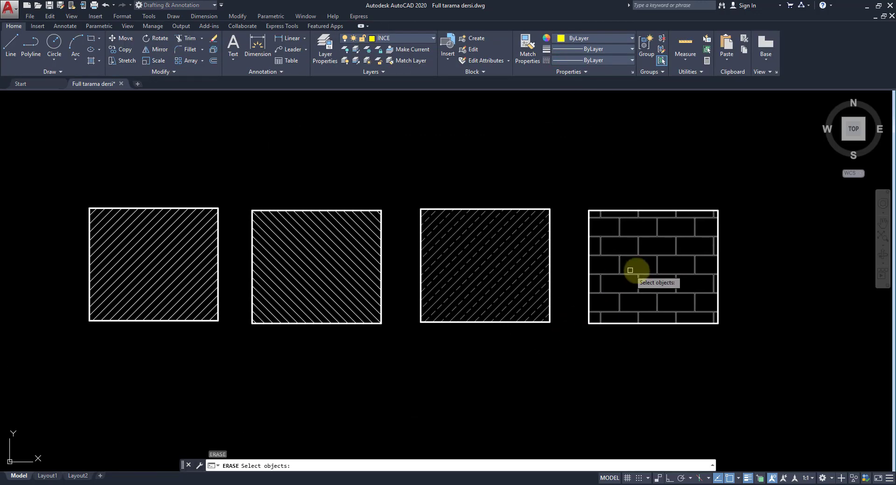
left_click(643, 255)
left_click(518, 263)
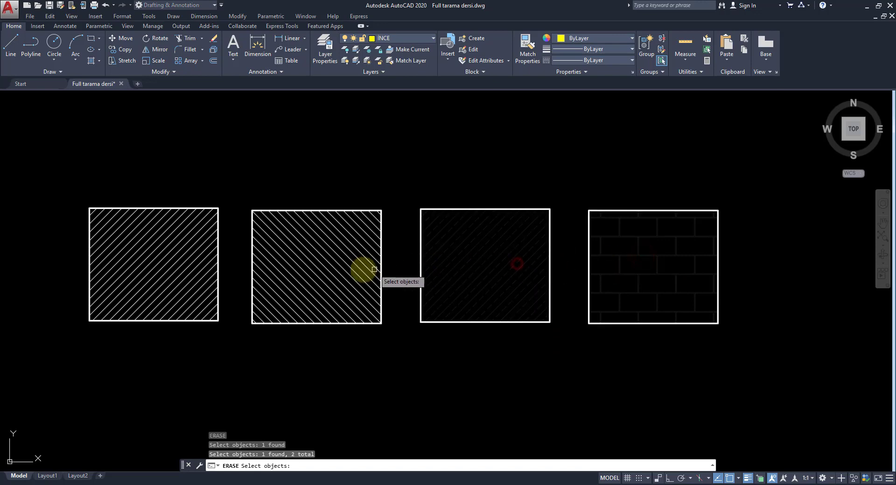
left_click(351, 271)
left_click(196, 266)
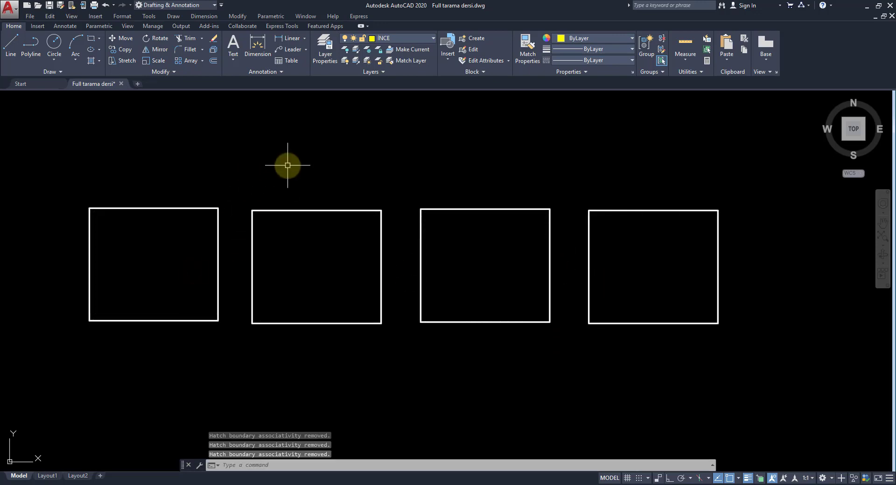
left_click(91, 63)
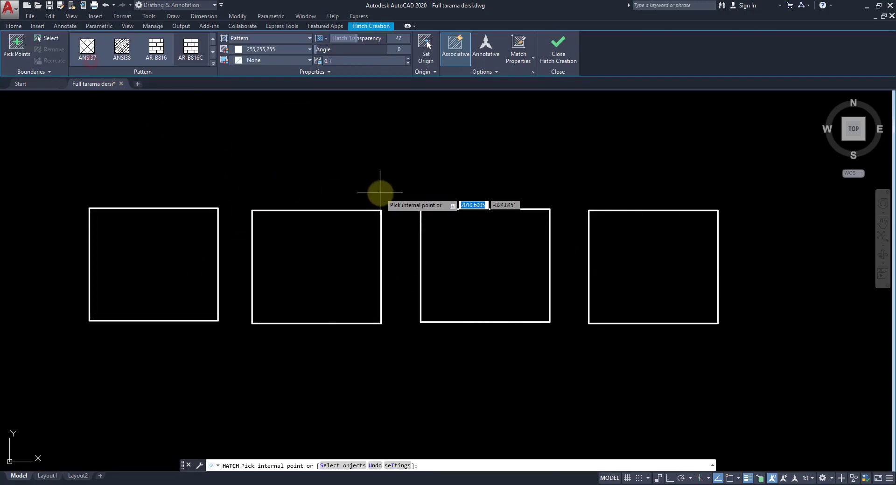
middle_click_drag(439, 176, 405, 198)
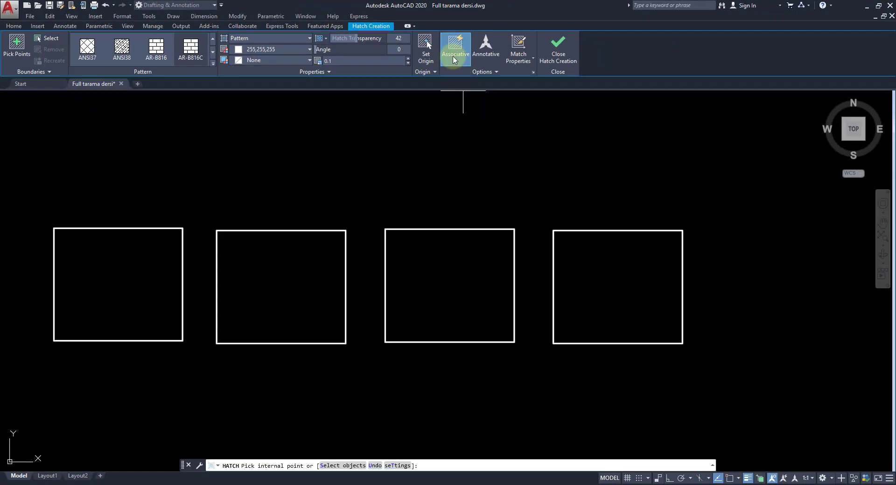
- Hatch the first rectangle with the ANSI31 pattern at scale 2
left_click(213, 53)
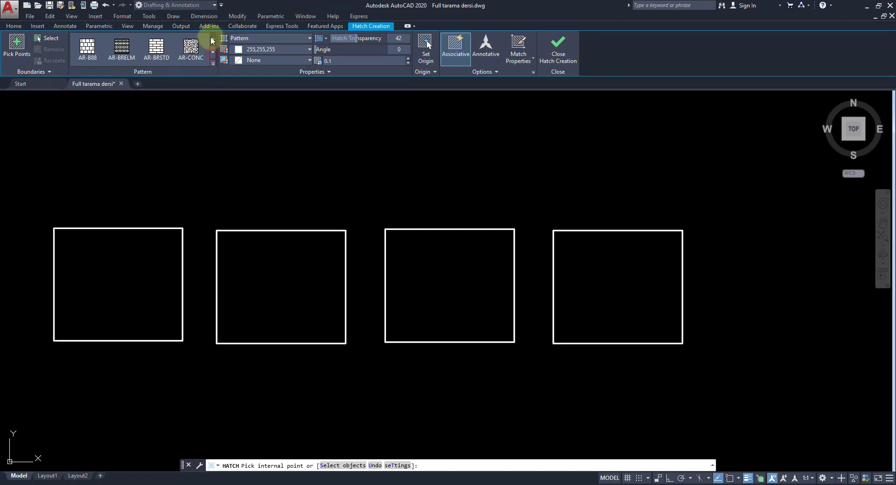
left_click(162, 57)
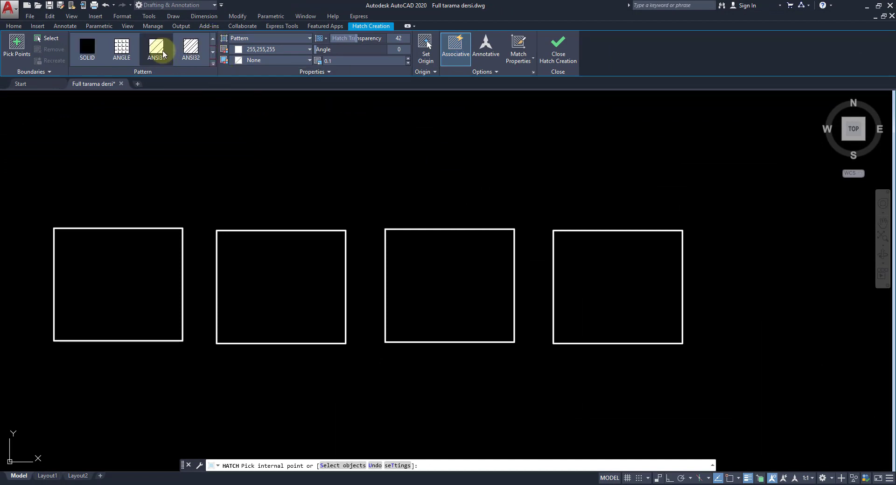
left_click(137, 283)
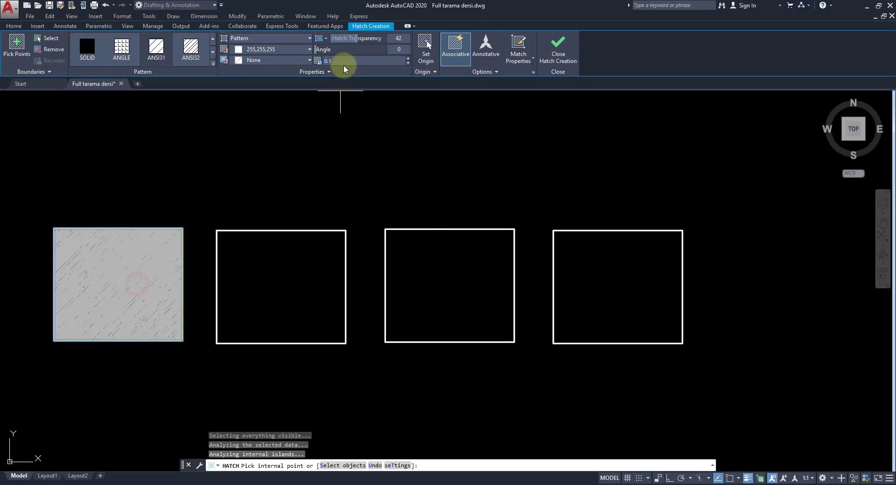
type("2")
key("Return")
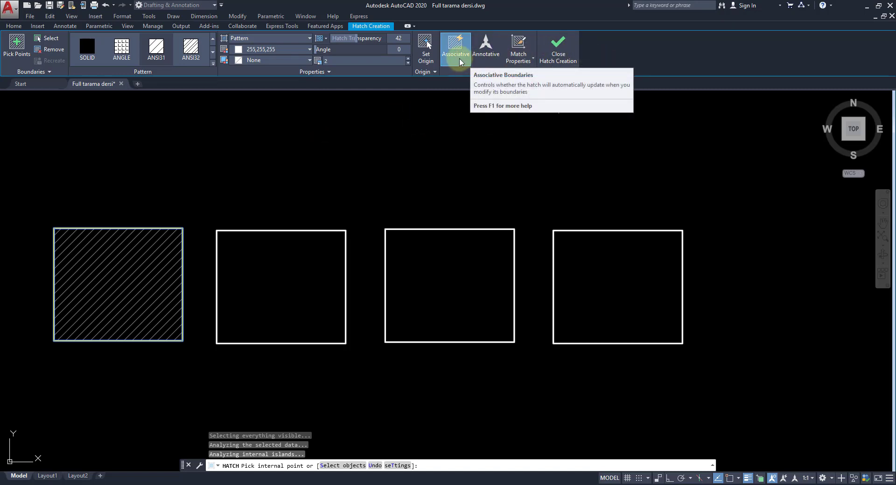
left_click(570, 55)
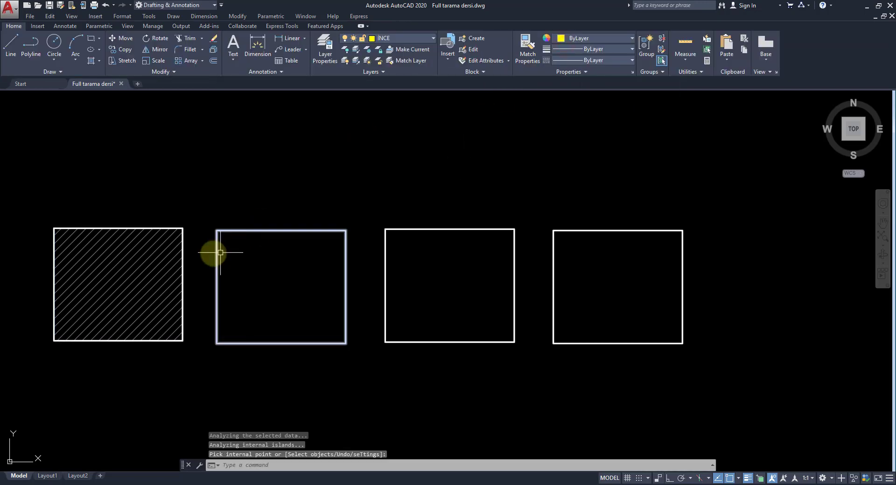
- Stretch the first hatch's top-right corner up-right and top-left corner outward to the left
left_click(183, 228)
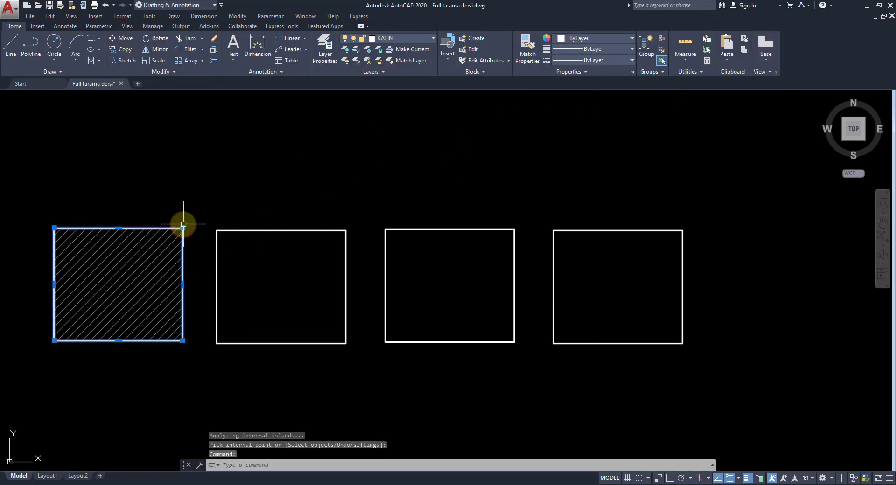
left_click(183, 227)
left_click(203, 144)
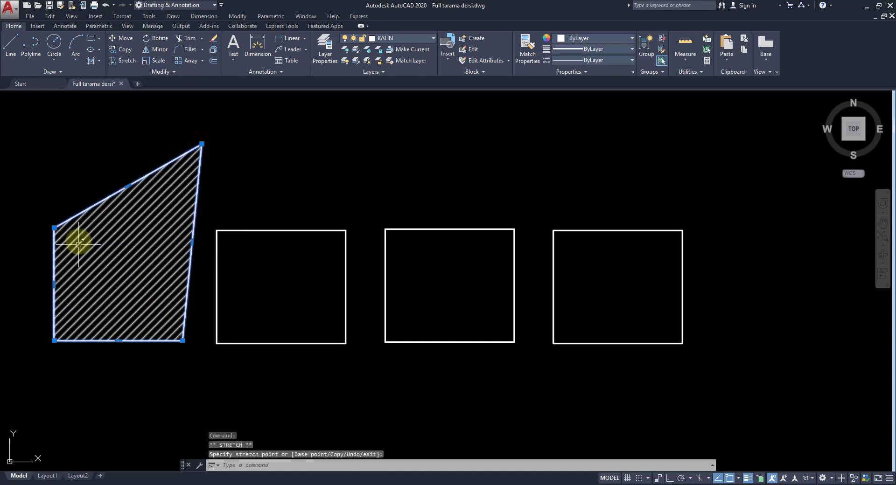
left_click(54, 228)
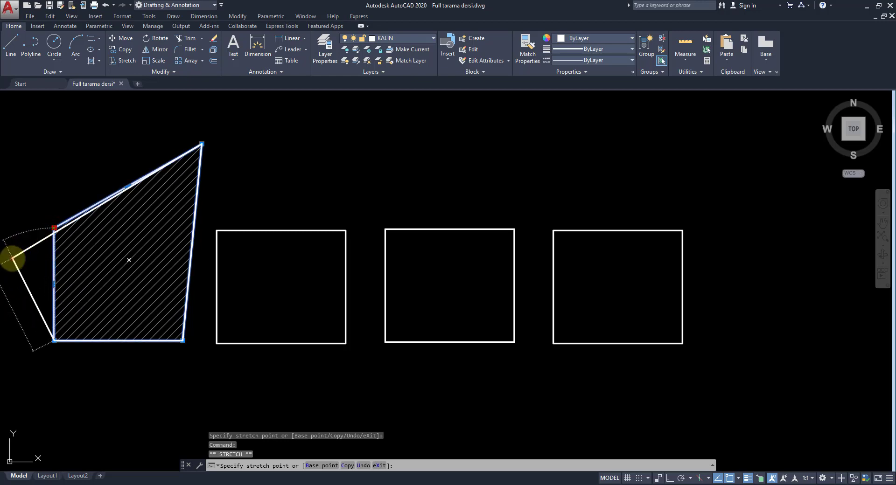
left_click(12, 258)
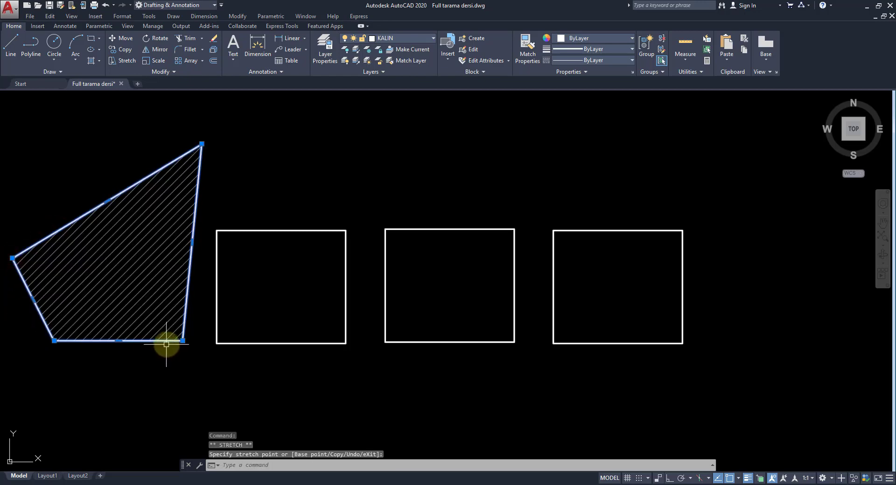
key("Escape")
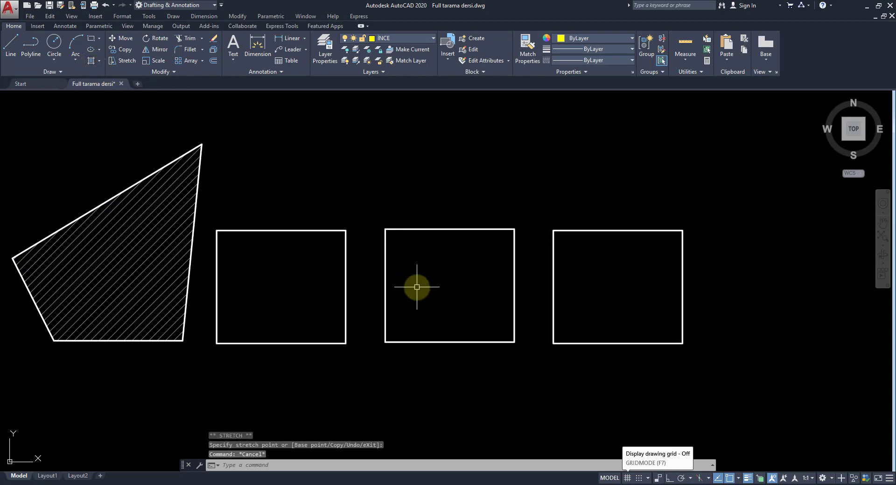
- Fill the fourth rectangle with a non-associative diagonal hatch
left_click(91, 61)
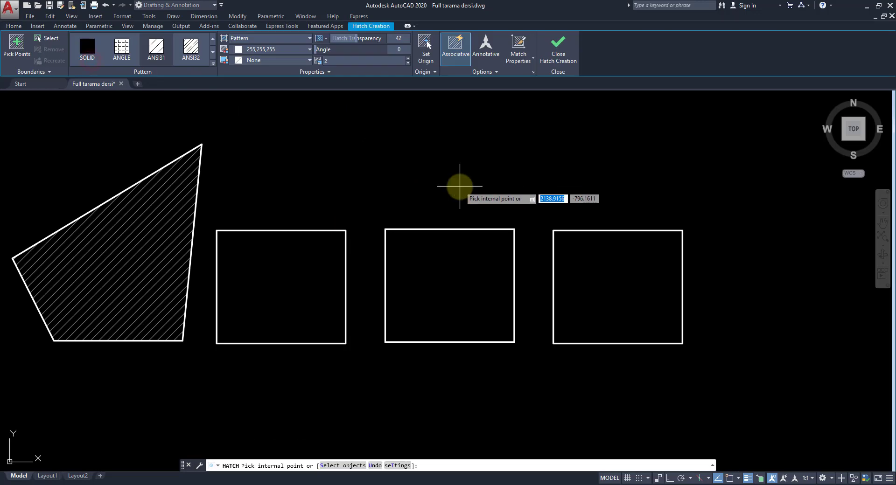
left_click(455, 54)
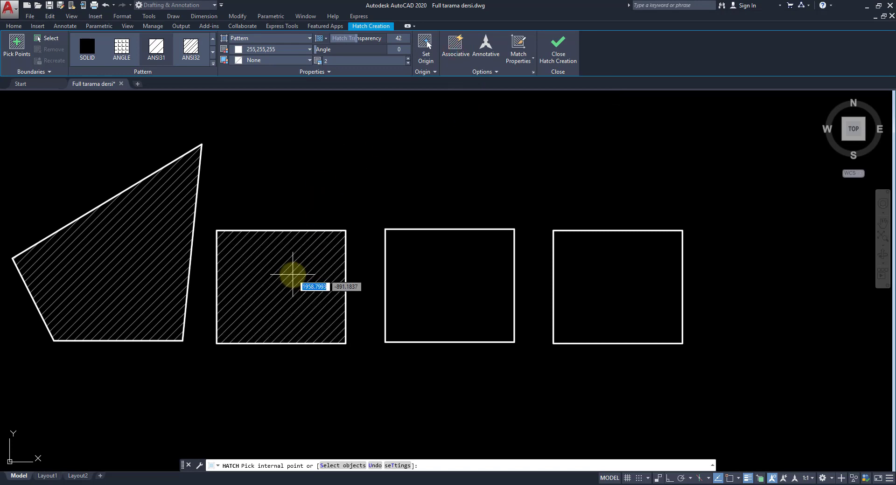
left_click(608, 282)
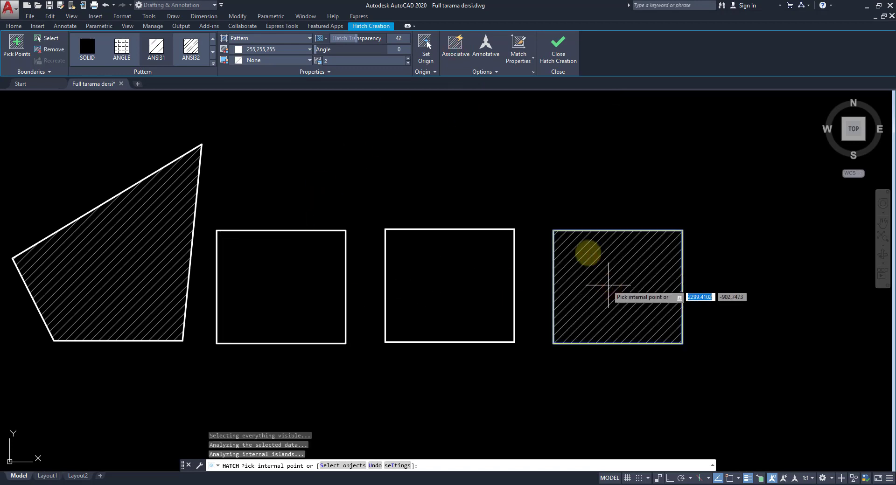
left_click(556, 47)
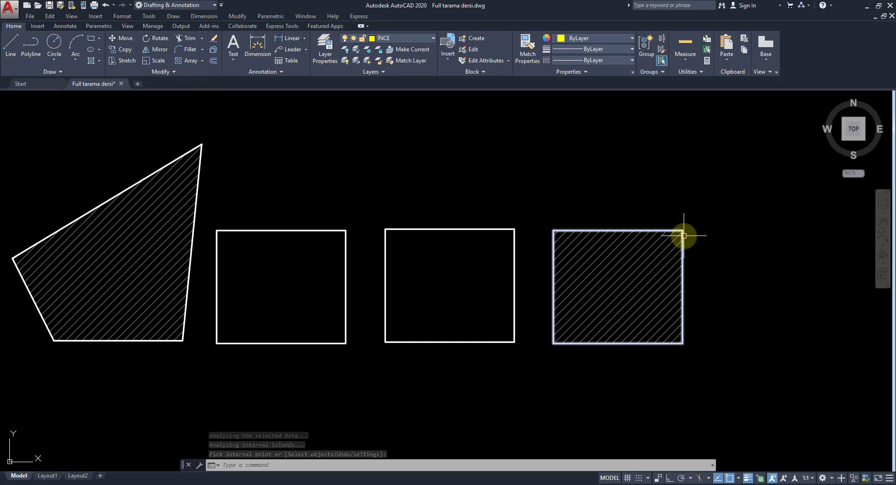
- Stretch the fourth rectangle's top-right corner up and right, leaving the hatch unchanged
left_click(683, 236)
left_click(683, 231)
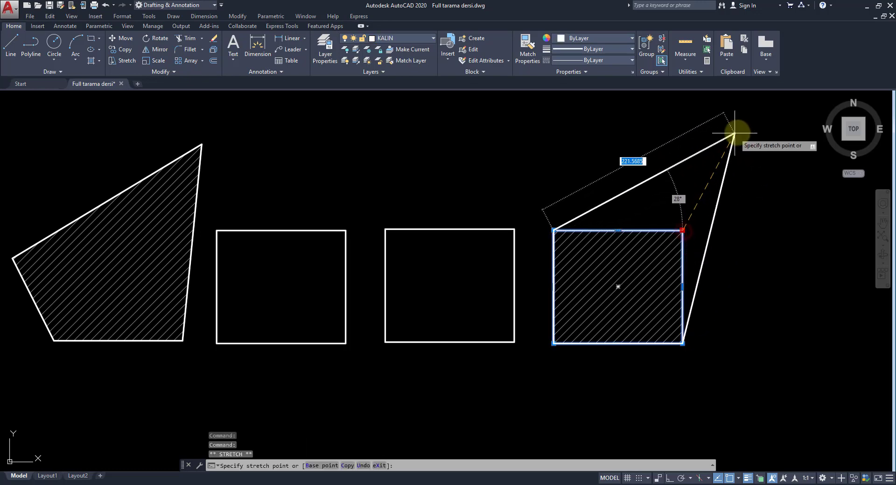
left_click(735, 133)
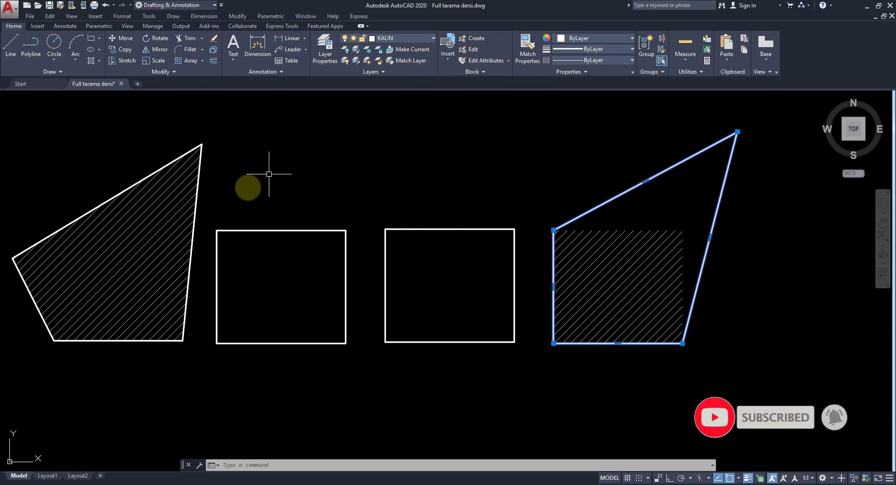
- Undo the earlier edits and hatch the leftmost rectangle with the AR-B816 brick pattern
key("ctrl+z")
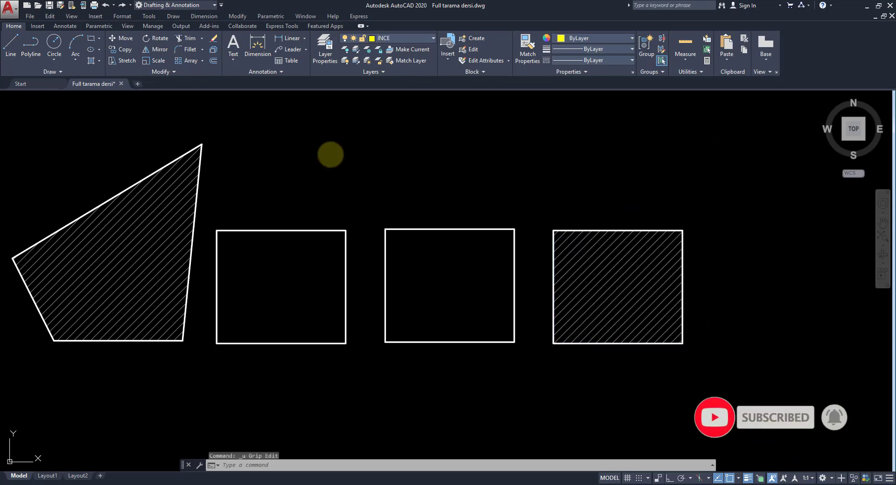
key("ctrl+z")
key("ctrl+z")
key("ctrl+z")
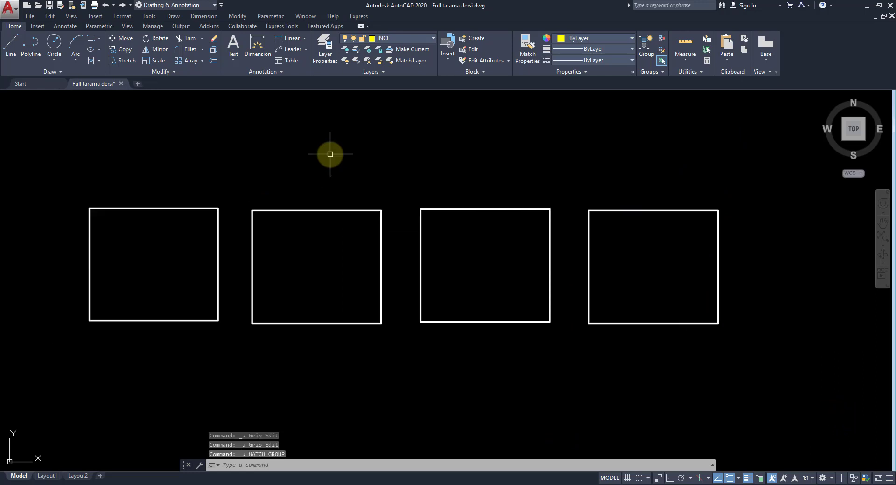
left_click(92, 60)
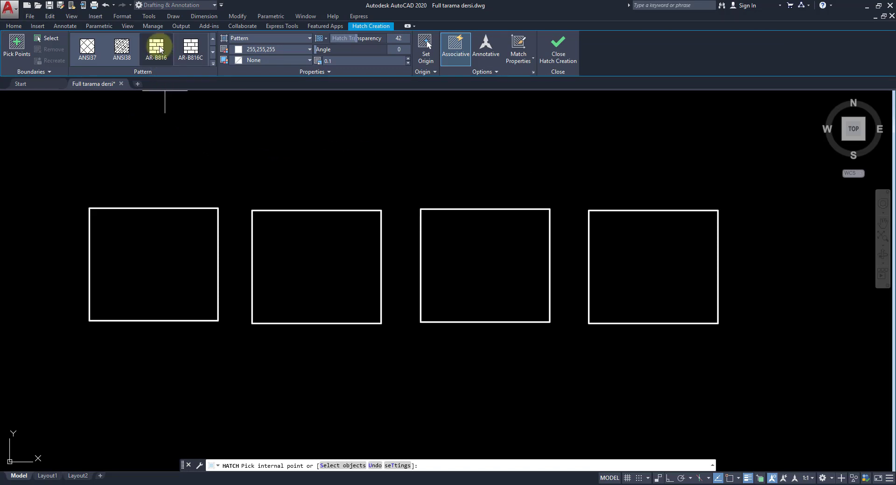
left_click(176, 256)
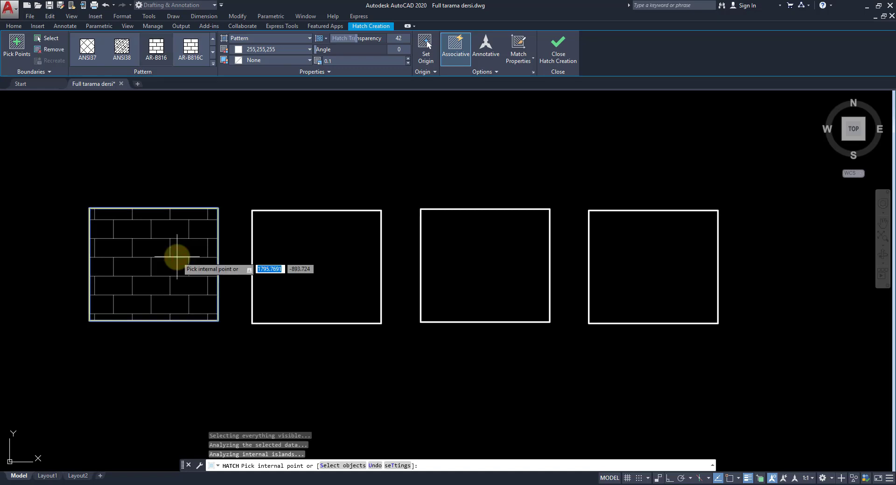
left_click(561, 50)
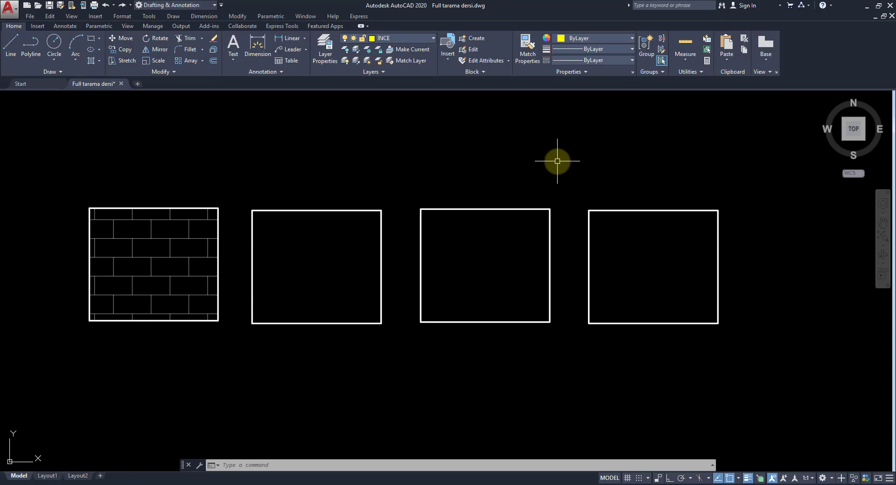
left_click(92, 64)
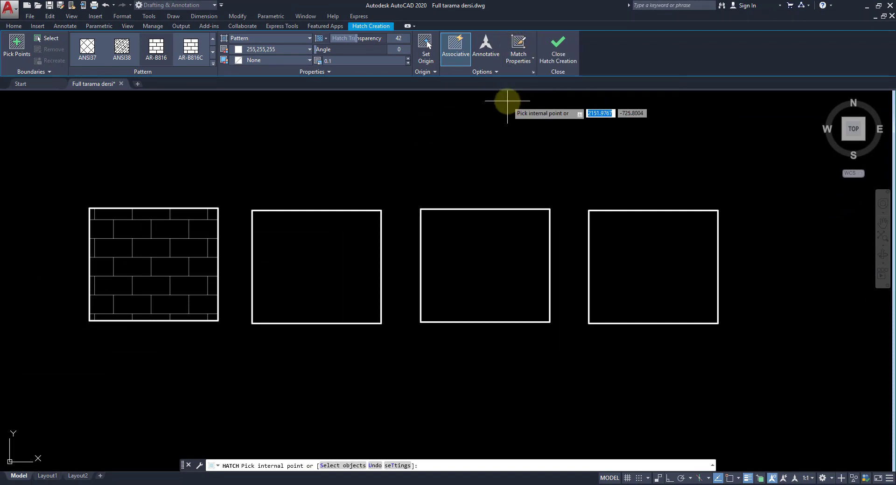
left_click(518, 47)
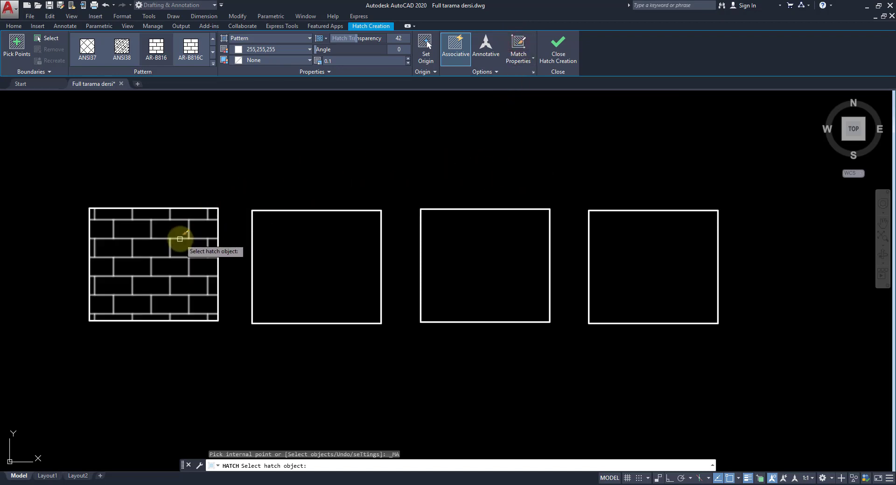
left_click(180, 238)
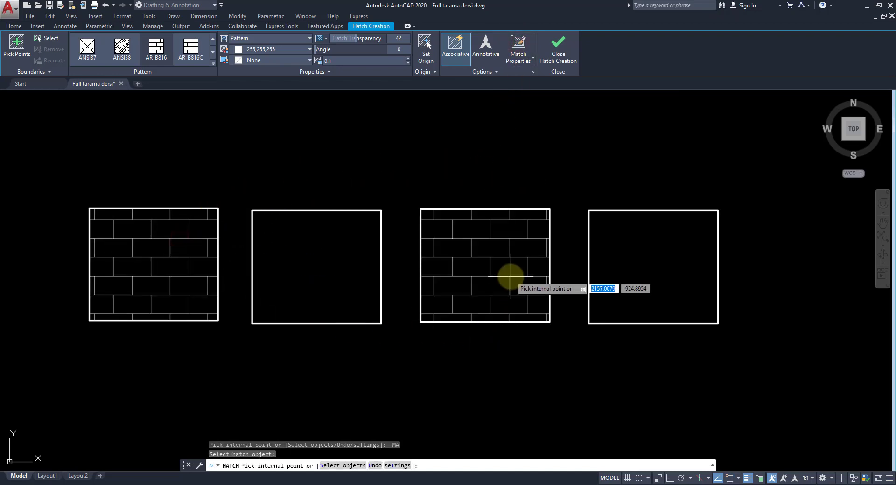
left_click(510, 273)
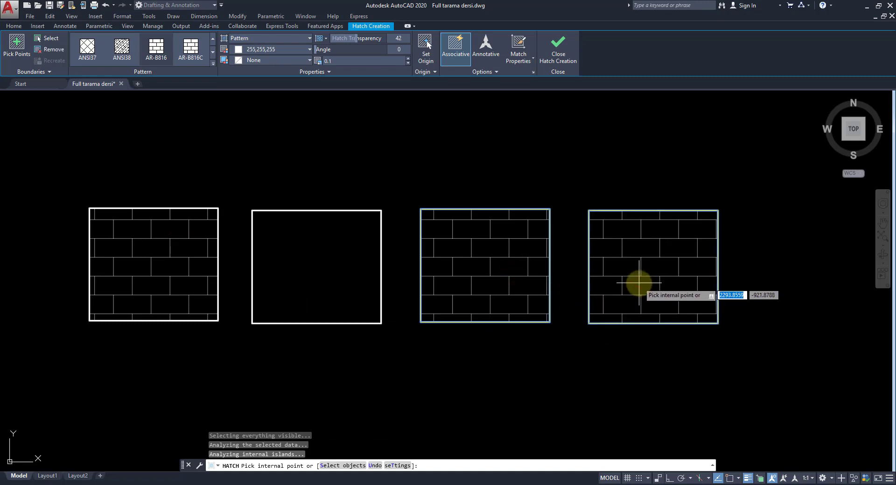
left_click(639, 282)
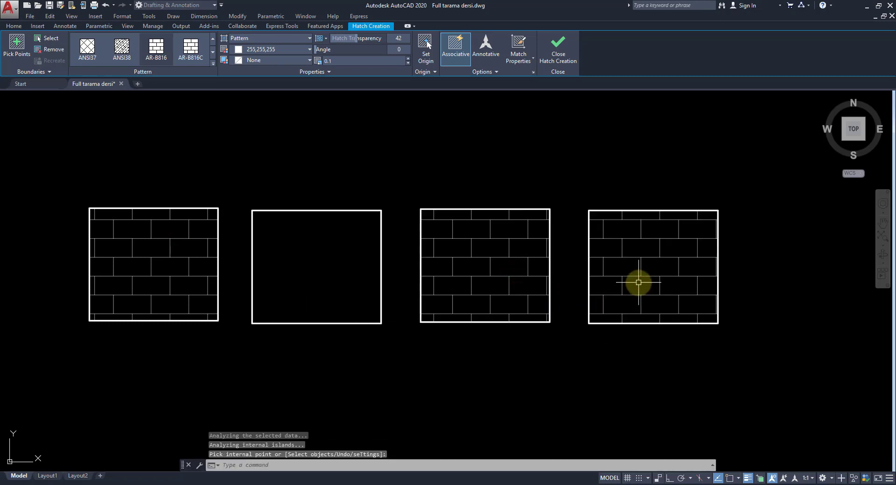
key("Return")
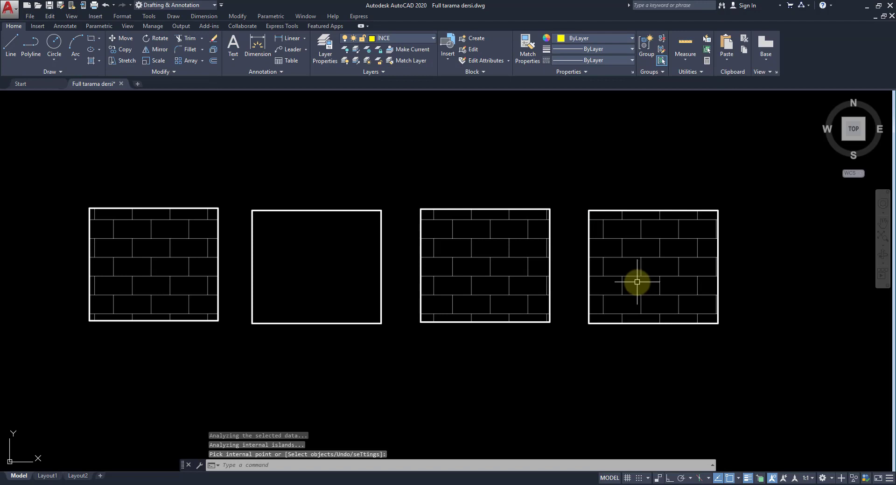
key("ctrl+z")
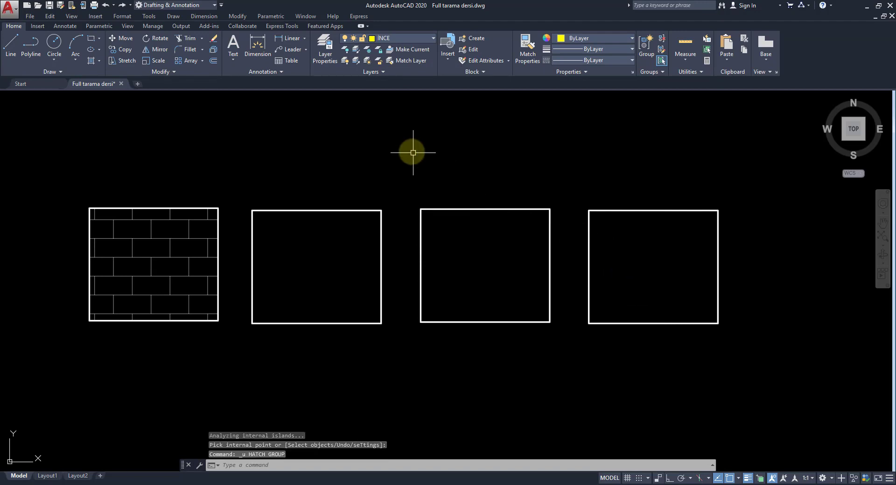
- Hatch the second rectangle with ANSI31 at scale 2
left_click(92, 60)
scroll(178, 57, "up", 2)
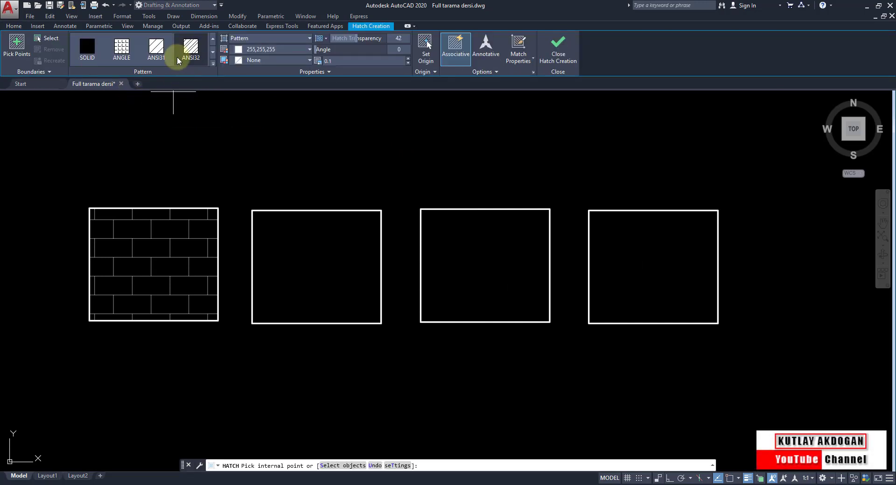
left_click(322, 276)
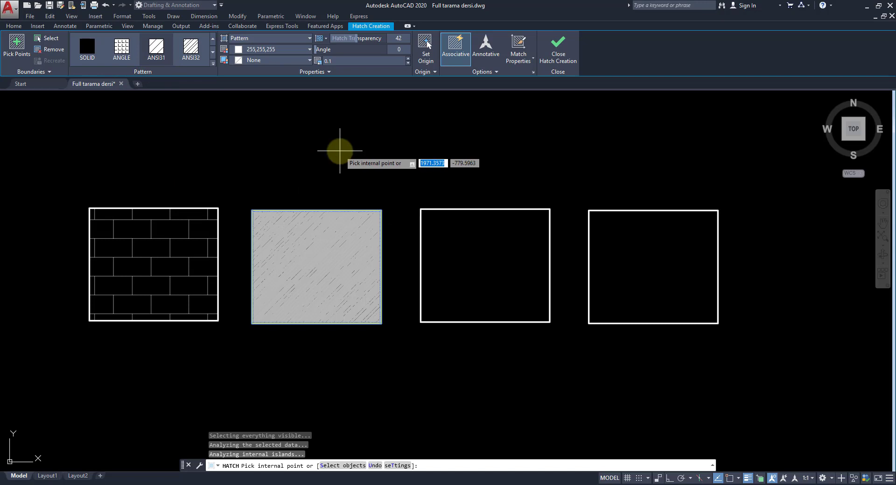
left_click(341, 61)
type("2")
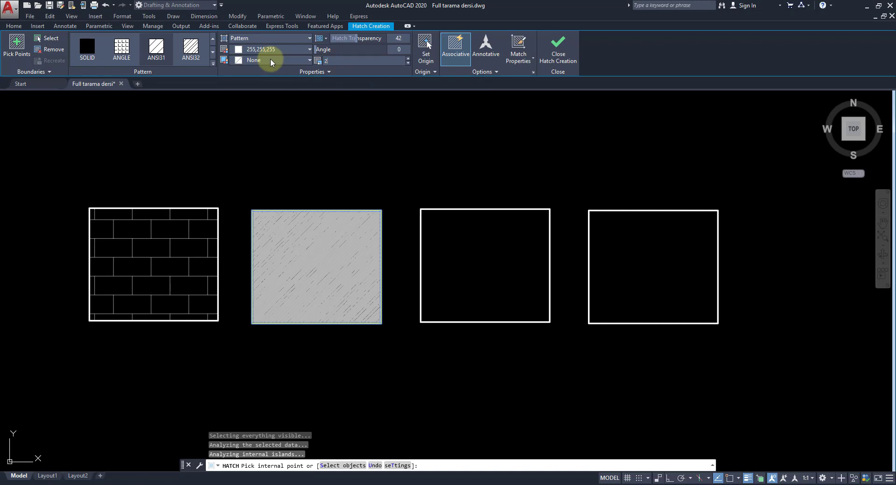
key("Return")
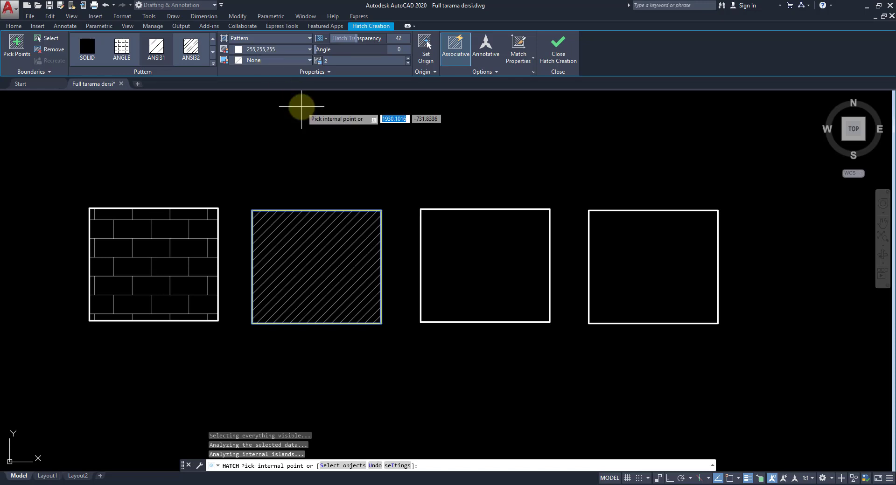
left_click(563, 46)
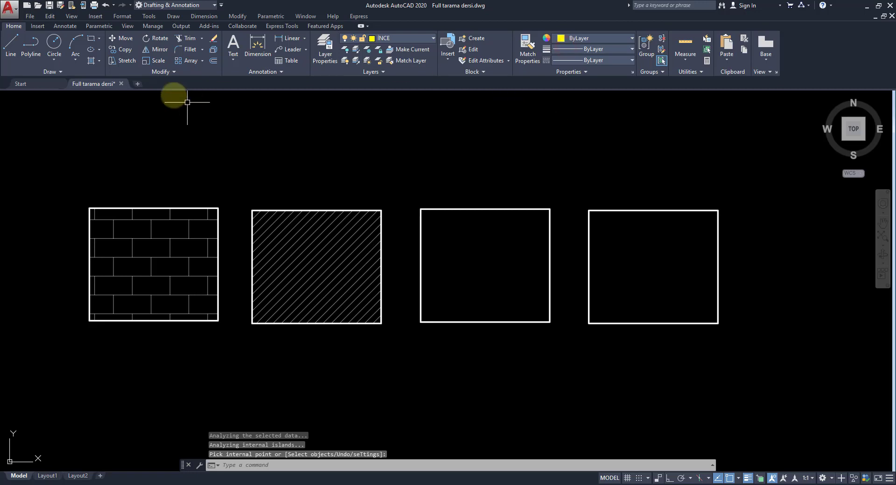
- Use Match Properties to add the diagonal ANSI31 hatch inside the brick-filled first rectangle
left_click(91, 60)
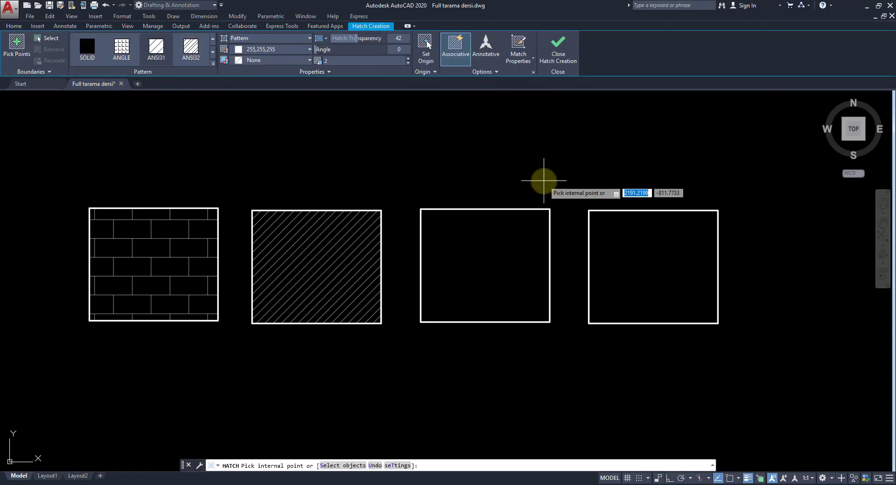
left_click(518, 45)
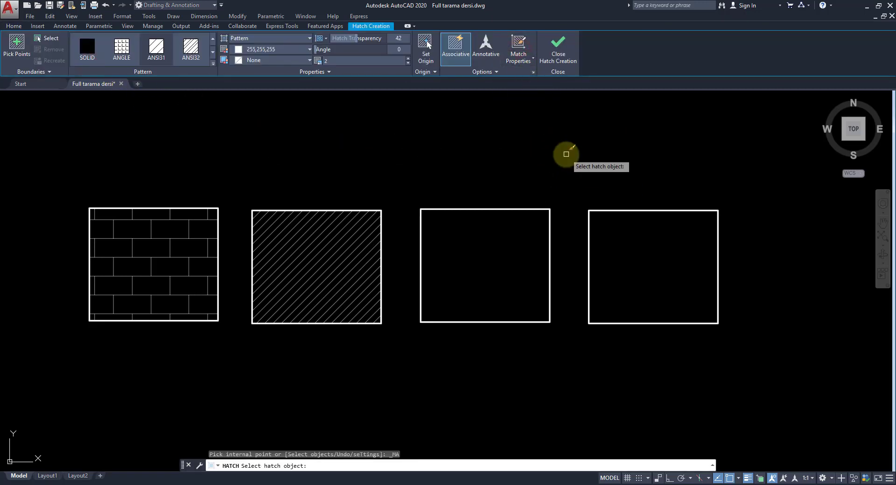
left_click(356, 254)
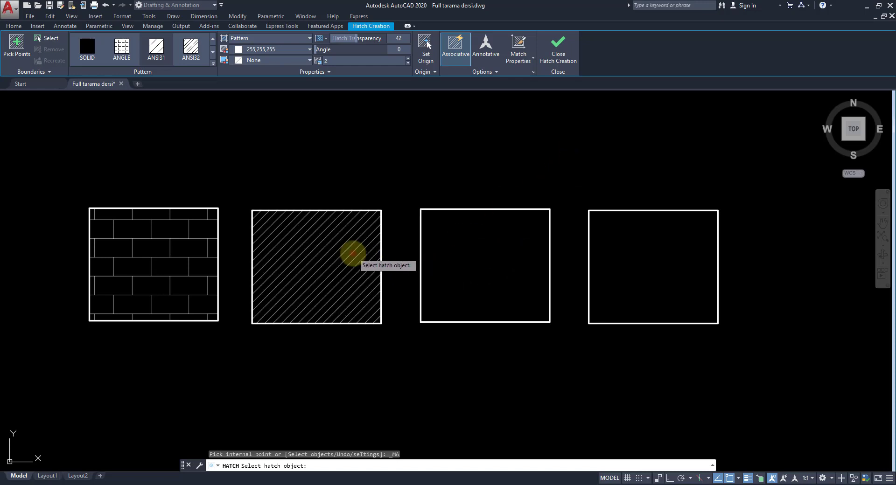
left_click(187, 250)
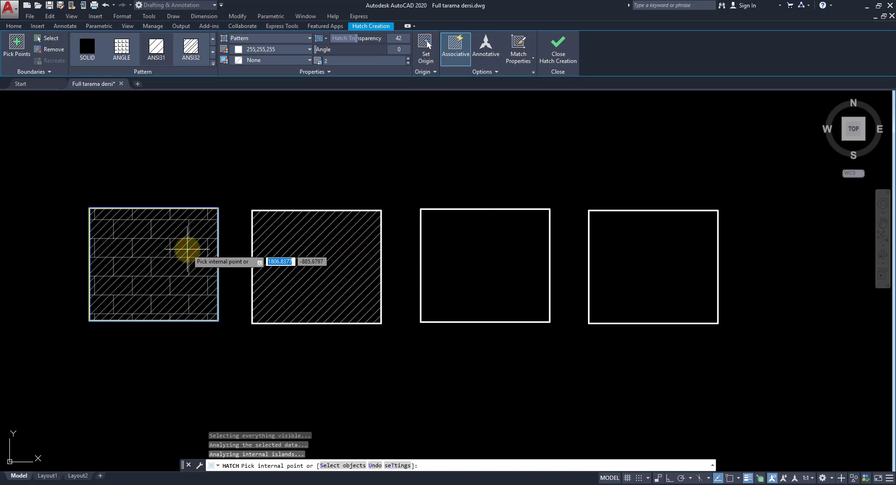
key("Return")
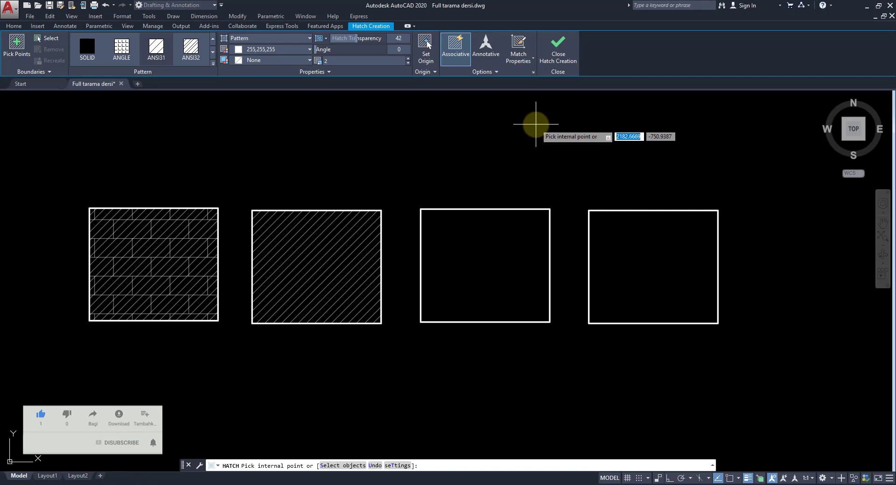
key("Escape")
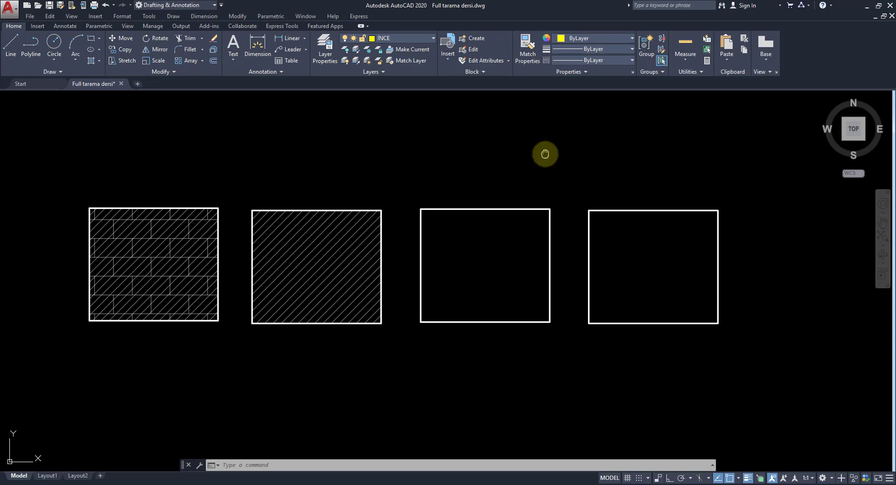
- Draw bottom, right and top edges of a new LINE rectangle right of the squares
middle_click_drag(544, 154, 282, 148)
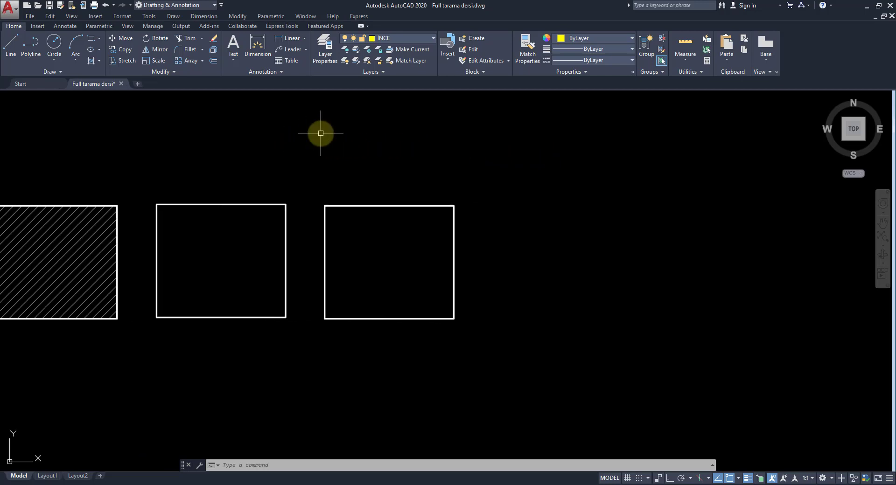
left_click(10, 45)
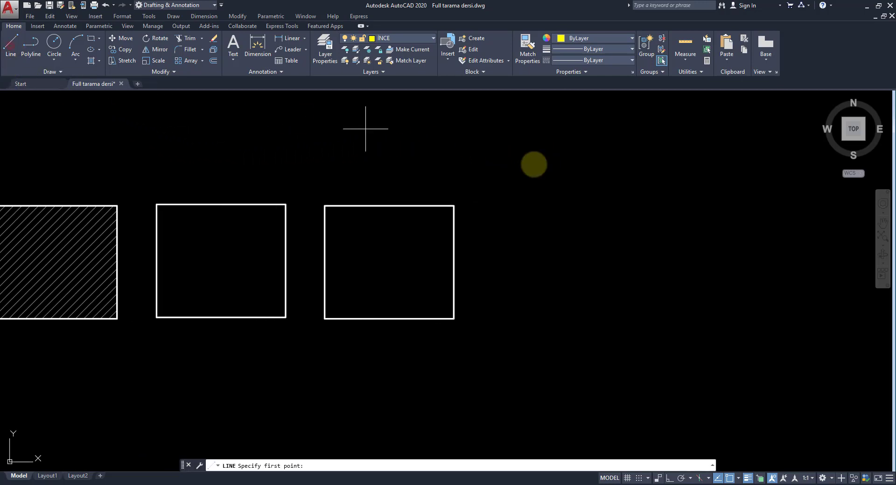
left_click(525, 325)
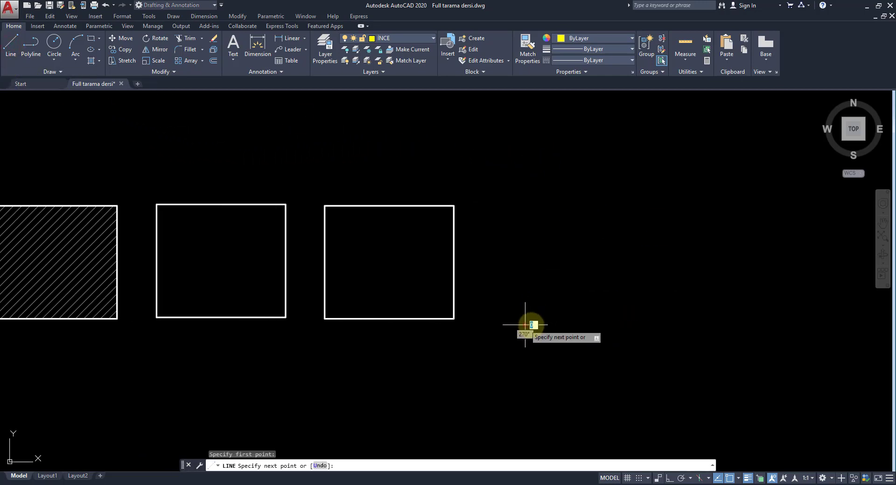
left_click(680, 325)
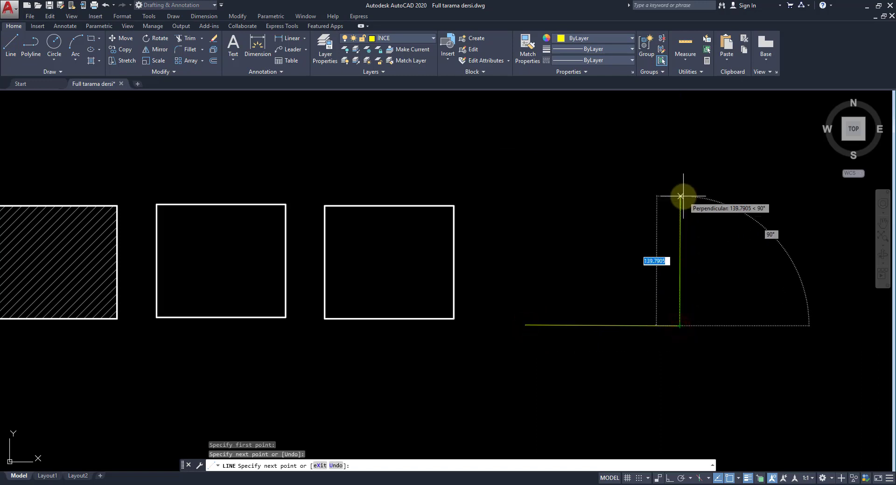
left_click(681, 196)
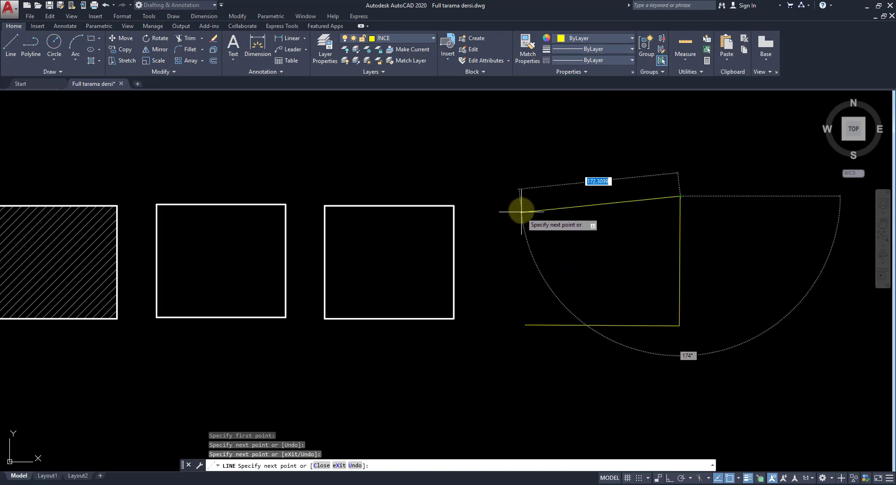
left_click(521, 196)
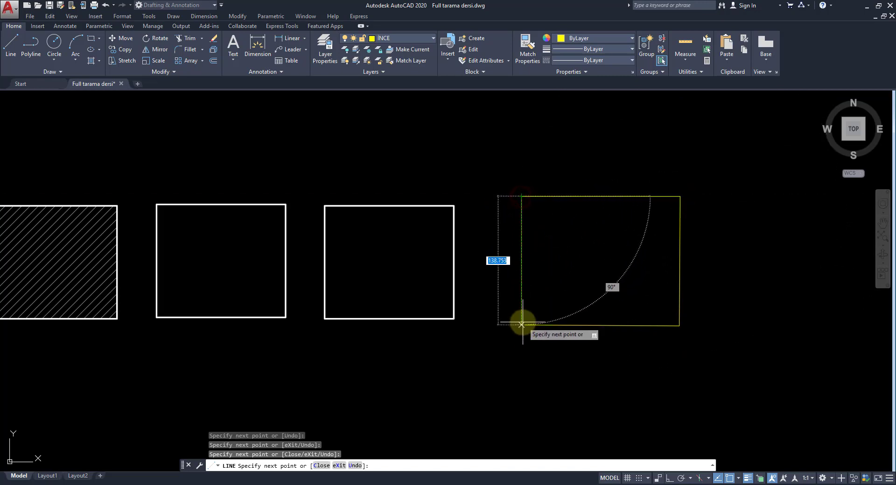
- Draw the left edge, end the LINE command, and show the whole row of rectangles
scroll(521, 324, "up", 5)
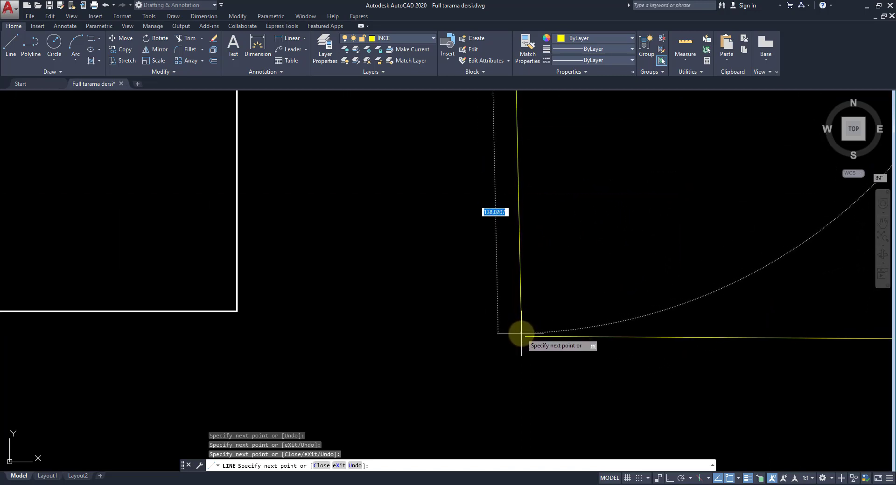
left_click(521, 332)
right_click(530, 340)
left_click(535, 343)
scroll(531, 341, "down", 3)
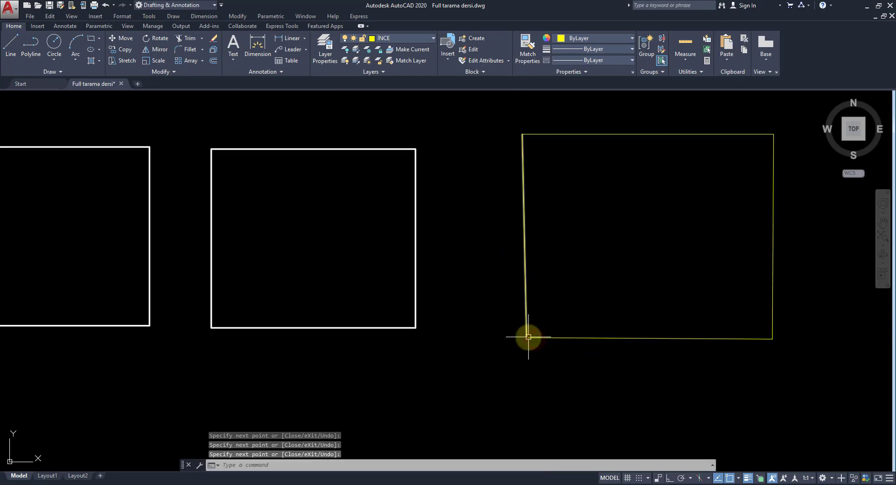
scroll(528, 337, "down", 4)
middle_click_drag(604, 320, 497, 279)
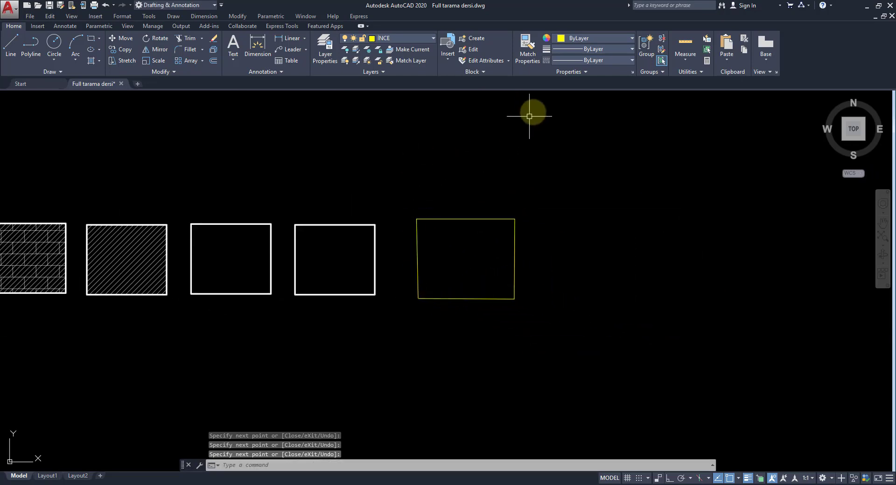
- Match the yellow line rectangle's properties to the fourth square's white properties
left_click(527, 52)
left_click(373, 259)
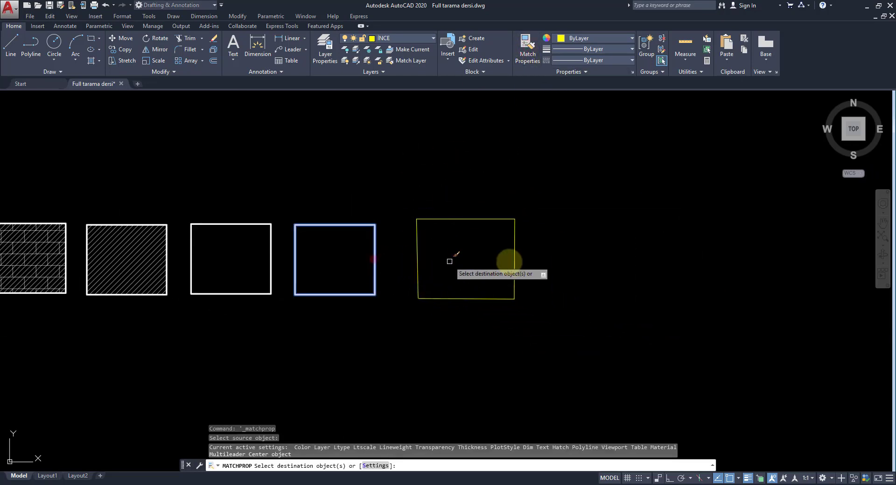
left_click(559, 190)
left_click(410, 343)
right_click(442, 346)
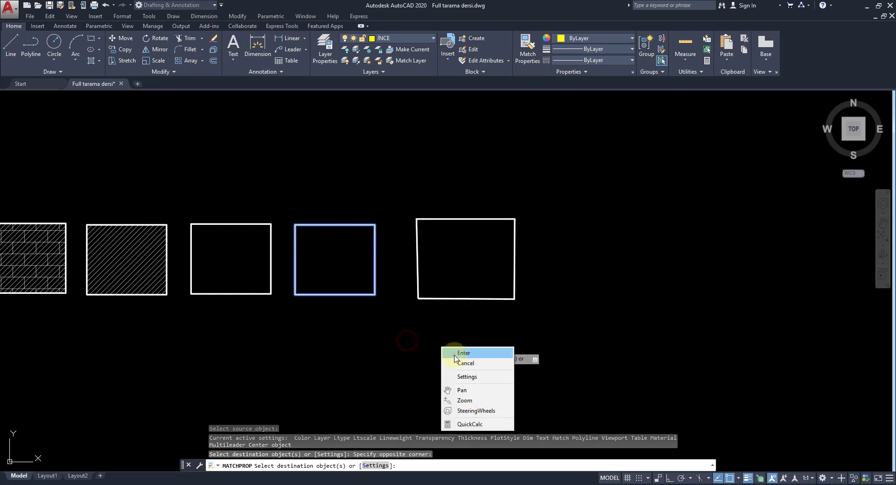
left_click(454, 355)
scroll(460, 303, "up", 5)
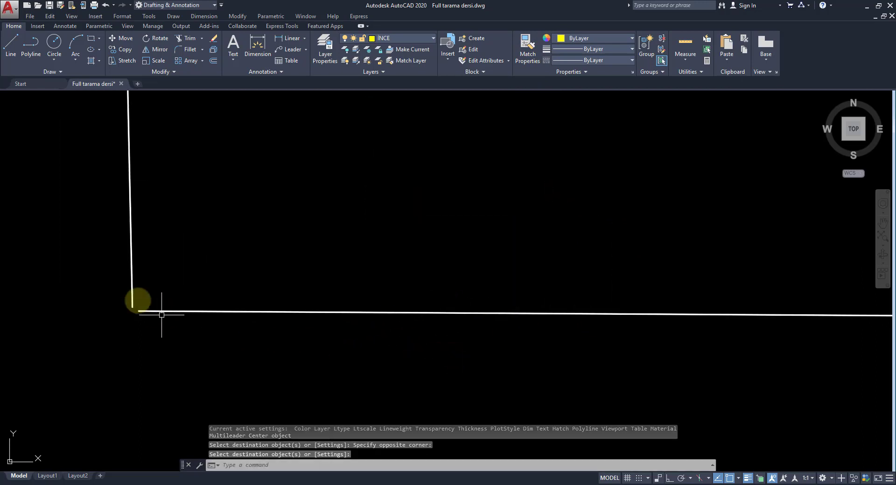
scroll(456, 305, "down", 4)
scroll(456, 304, "down", 2)
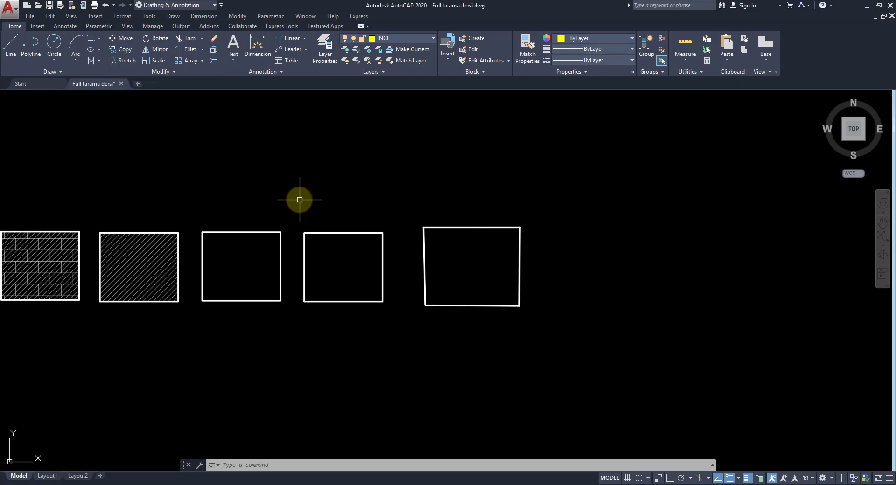
- Start an ANSI31 hatch with gap tolerance 0 and pick inside the line rectangle
left_click(92, 60)
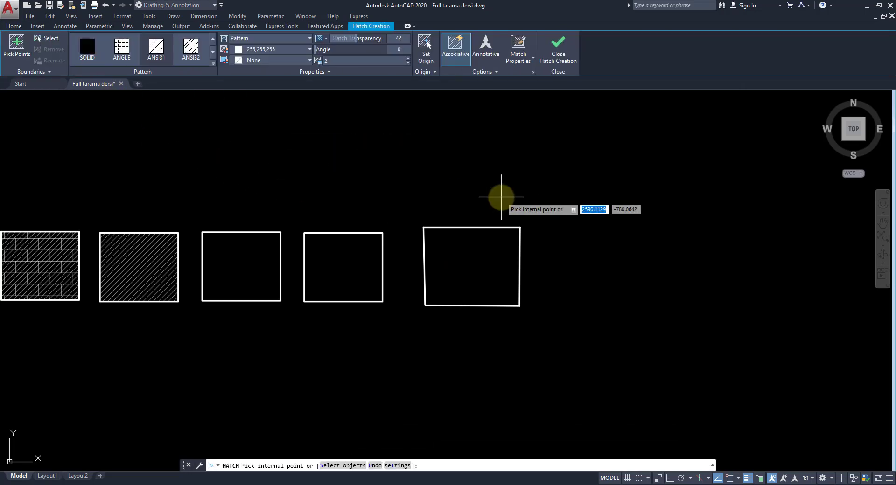
left_click(496, 73)
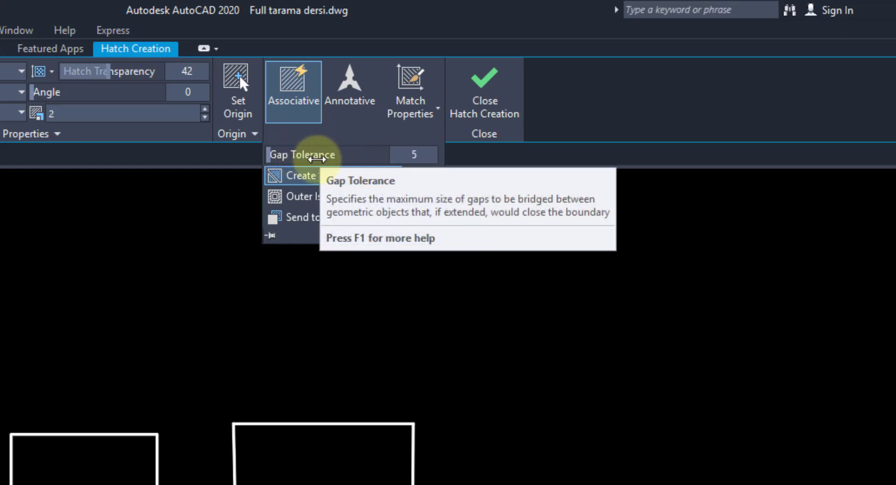
left_click_drag(317, 159, 115, 153)
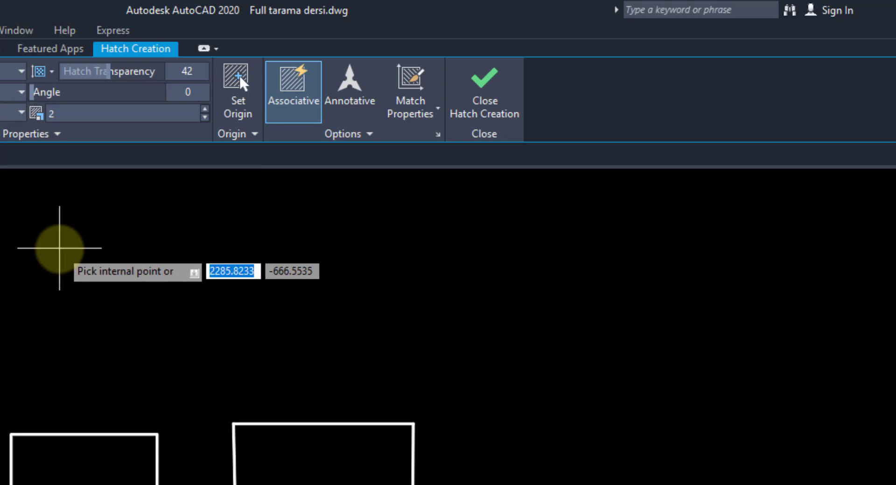
left_click(156, 47)
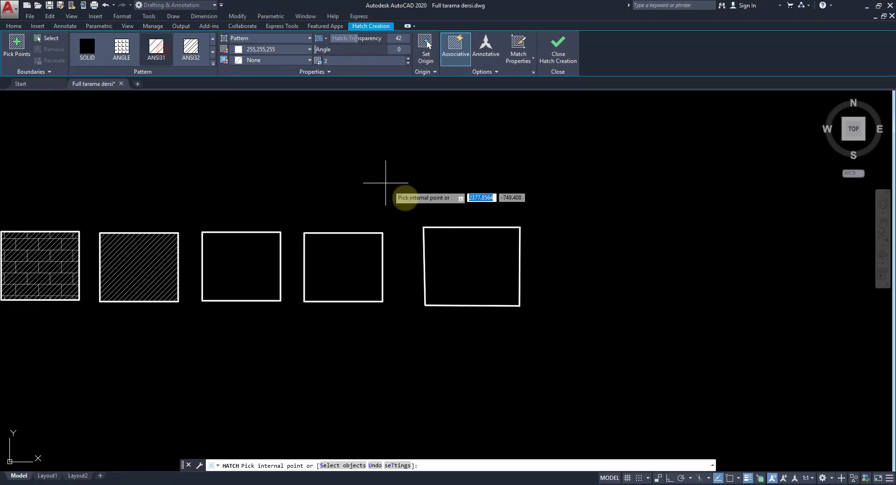
left_click(480, 261)
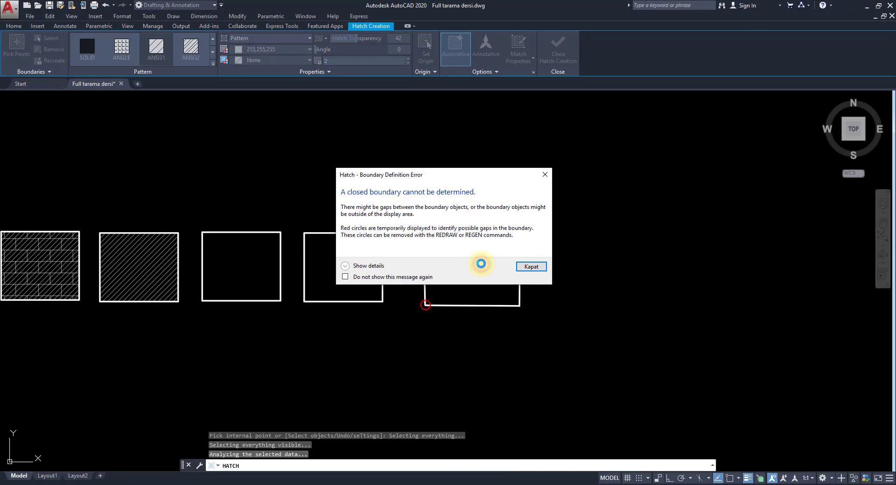
- Retry the pick and dismiss the 'Valid hatch boundary not found' error
left_click_drag(472, 175, 442, 160)
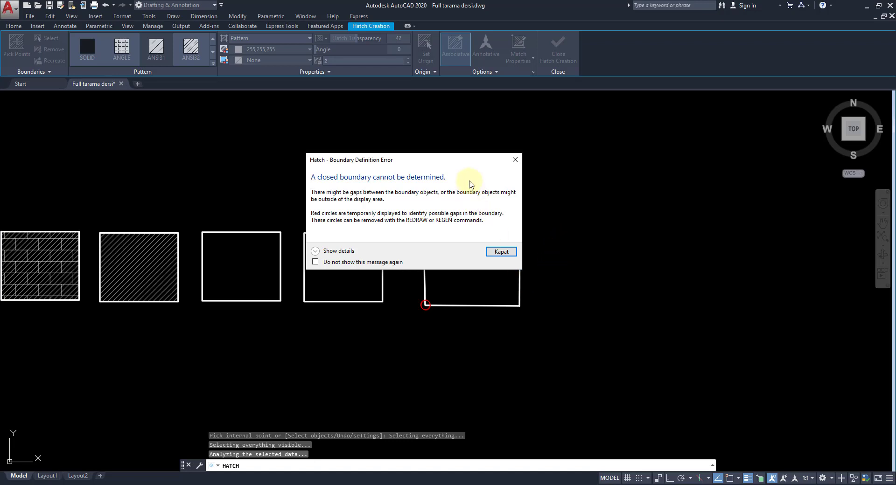
left_click_drag(468, 161, 390, 105)
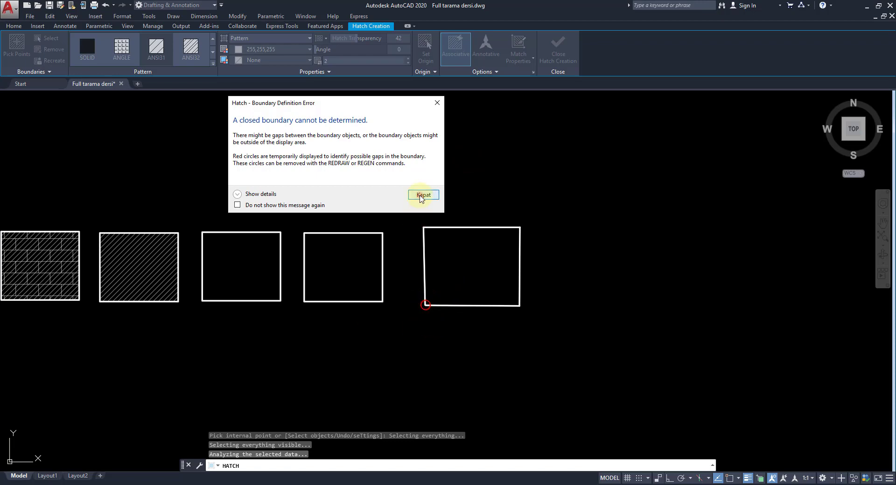
left_click(422, 198)
left_click(464, 268)
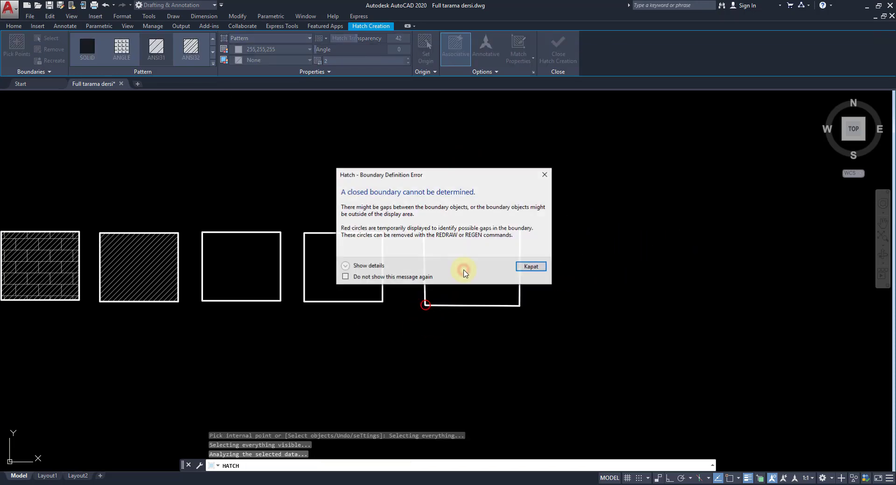
left_click(532, 267)
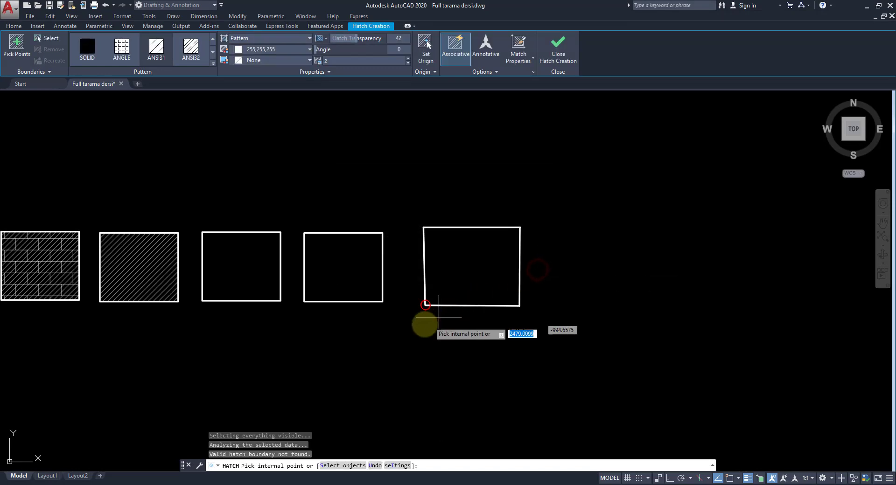
- Zoom in on the rectangle's corner to find the gap causing the failure
scroll(426, 317, "up", 1)
scroll(423, 299, "up", 5)
scroll(411, 252, "up", 2)
scroll(380, 210, "up", 1)
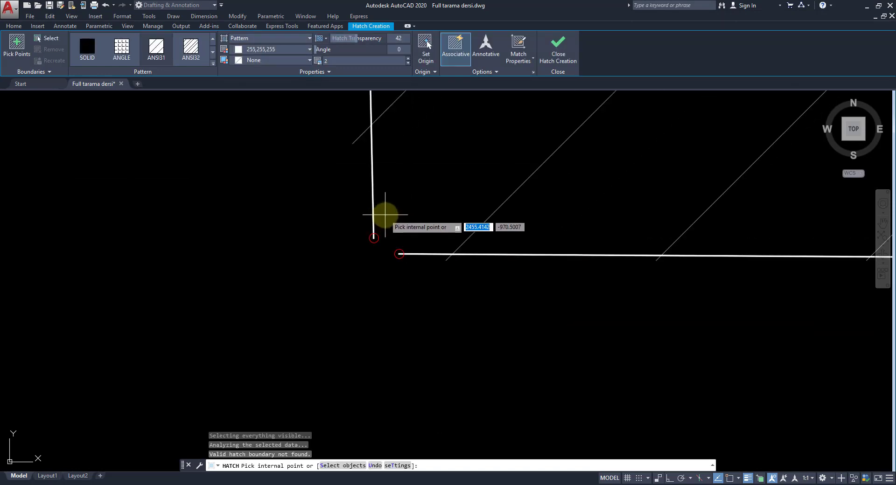
scroll(380, 272, "up", 2)
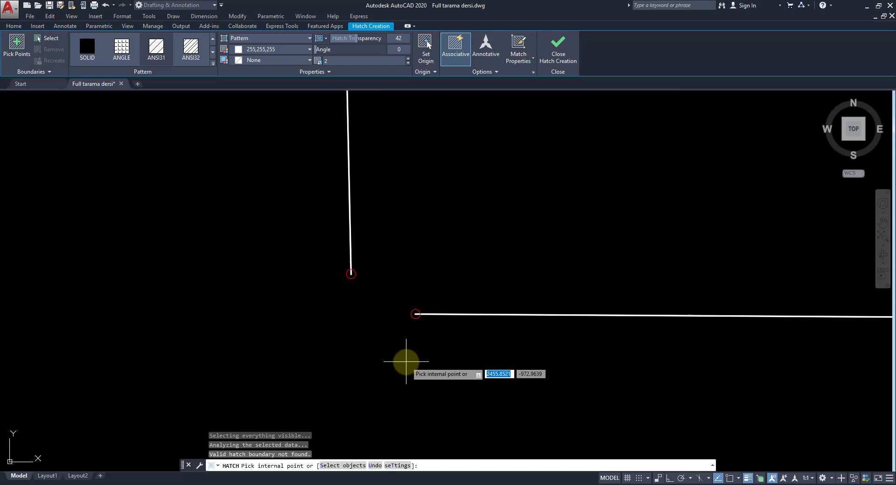
scroll(406, 362, "down", 5)
scroll(402, 363, "down", 4)
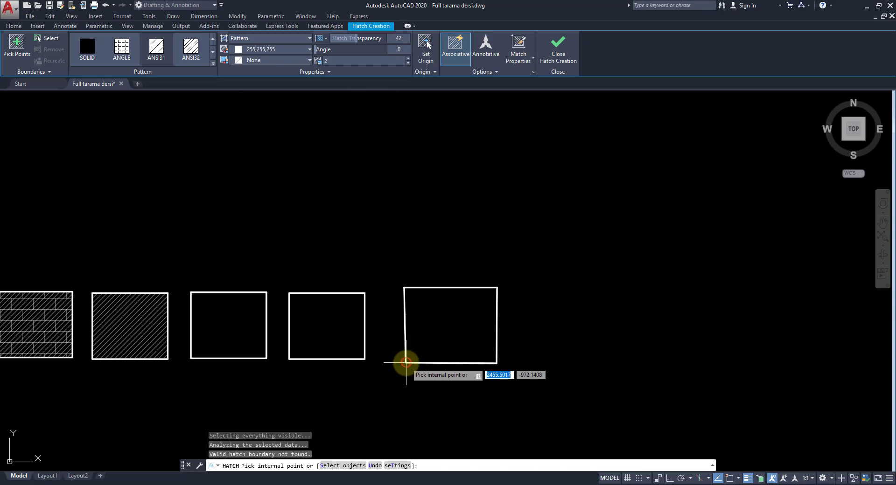
scroll(461, 337, "up", 2)
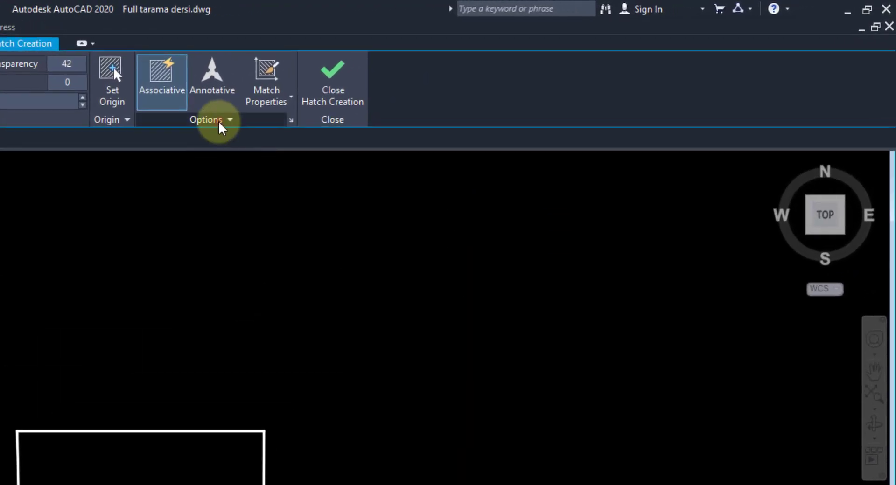
- Raise hatch gap tolerance to 150 and pick inside the gapped rectangle
left_click(220, 122)
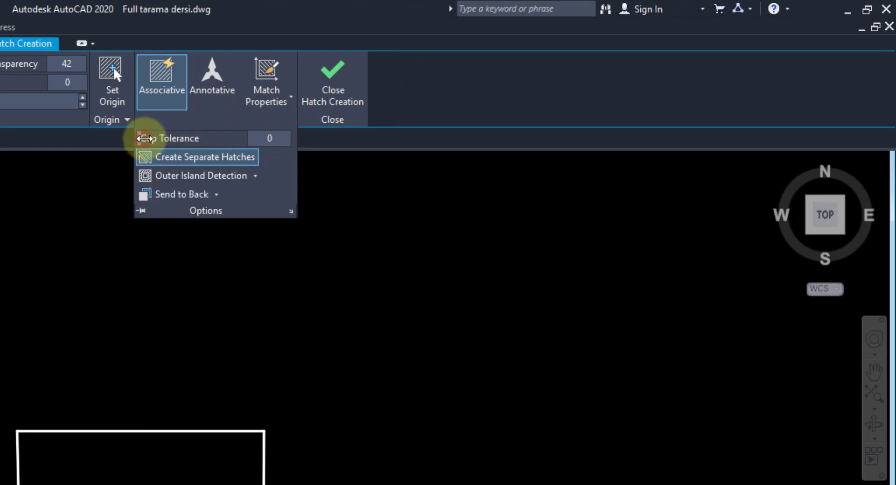
left_click_drag(145, 139, 264, 139)
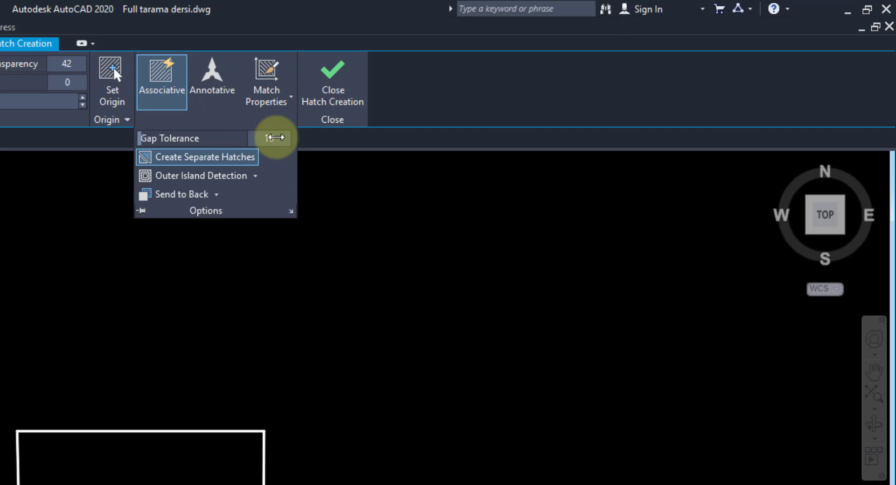
left_click(446, 319)
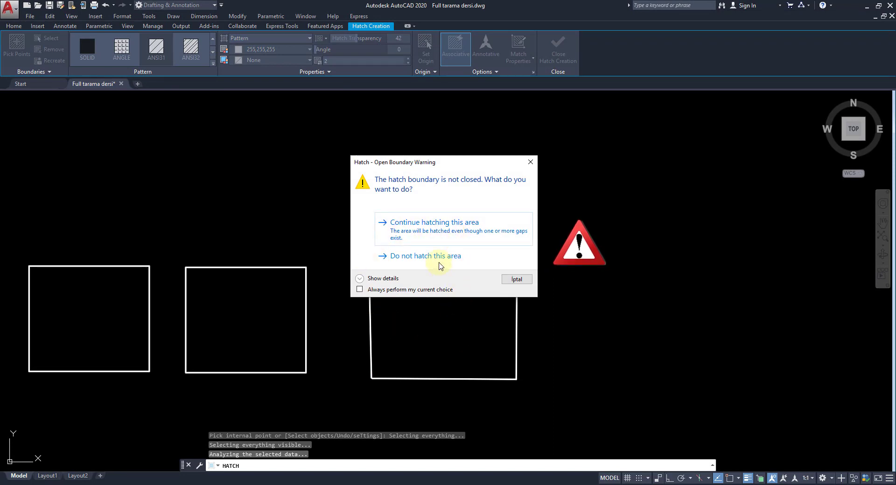
- Continue hatching the gapped rectangle with ANSI31, close the hatch, and inspect the corner
left_click(464, 230)
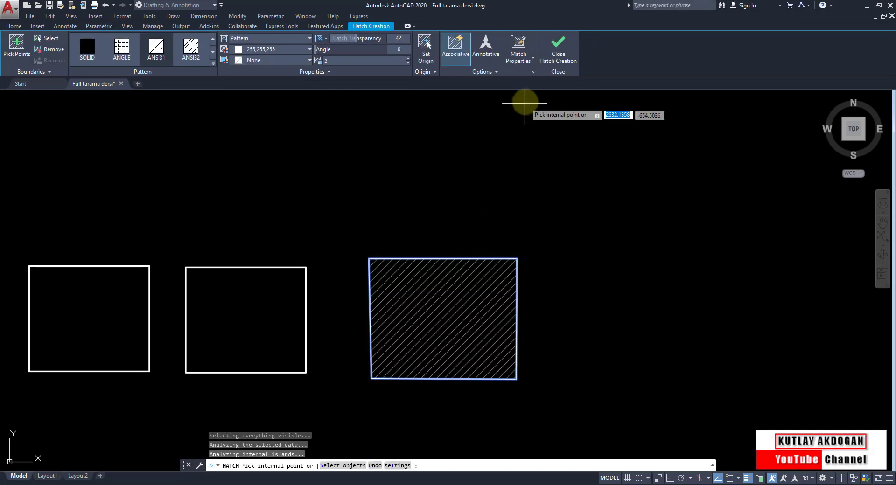
left_click(559, 51)
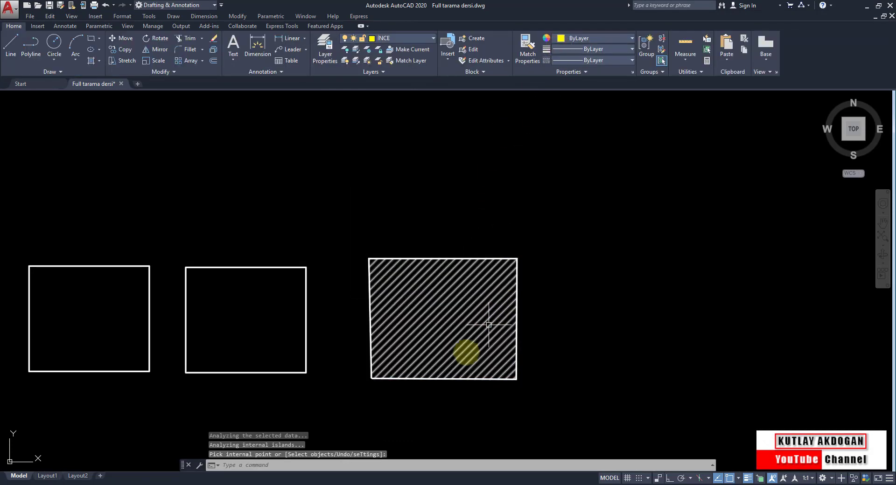
scroll(377, 375, "up", 6)
scroll(377, 375, "down", 2)
scroll(367, 379, "down", 1)
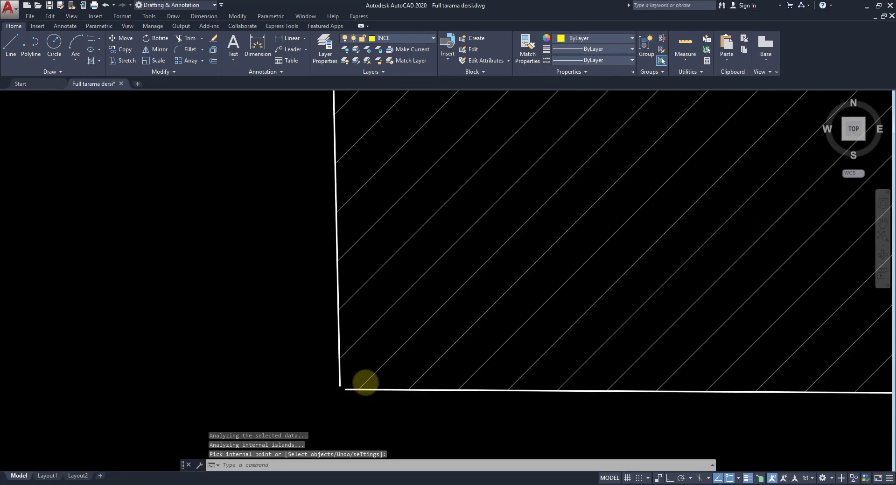
scroll(367, 380, "down", 3)
scroll(376, 385, "up", 2)
scroll(362, 391, "up", 2)
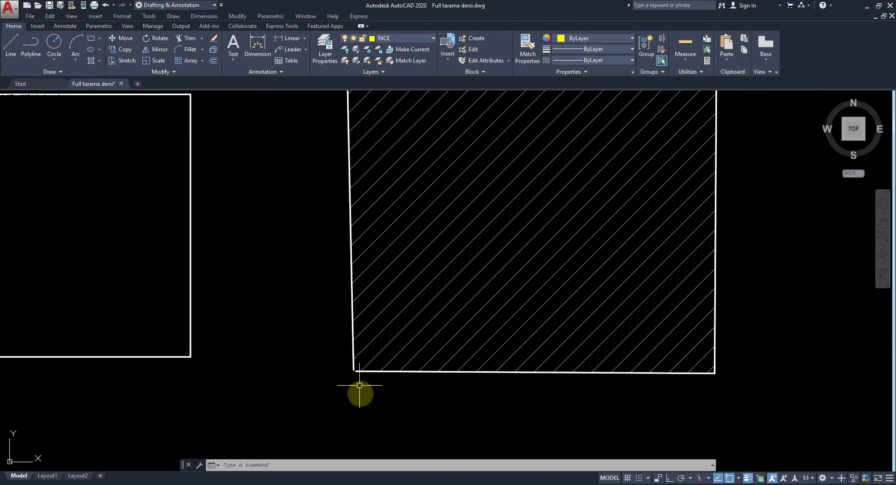
scroll(363, 394, "down", 4)
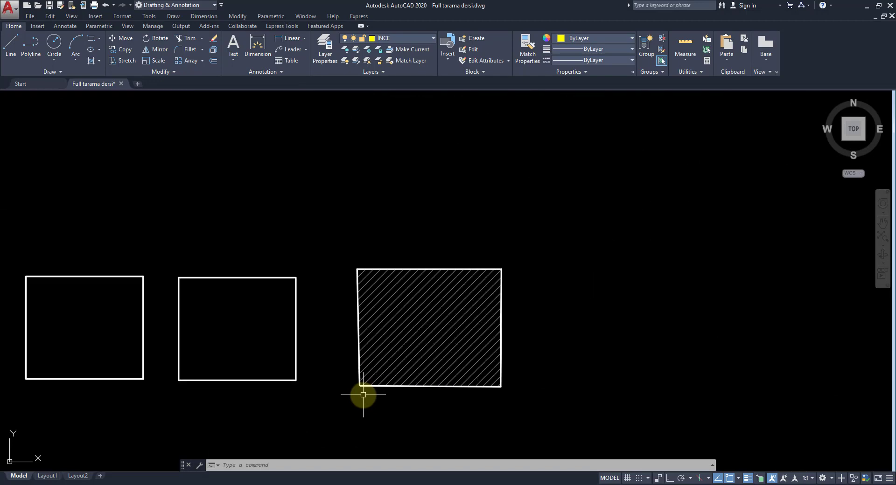
scroll(363, 395, "up", 2)
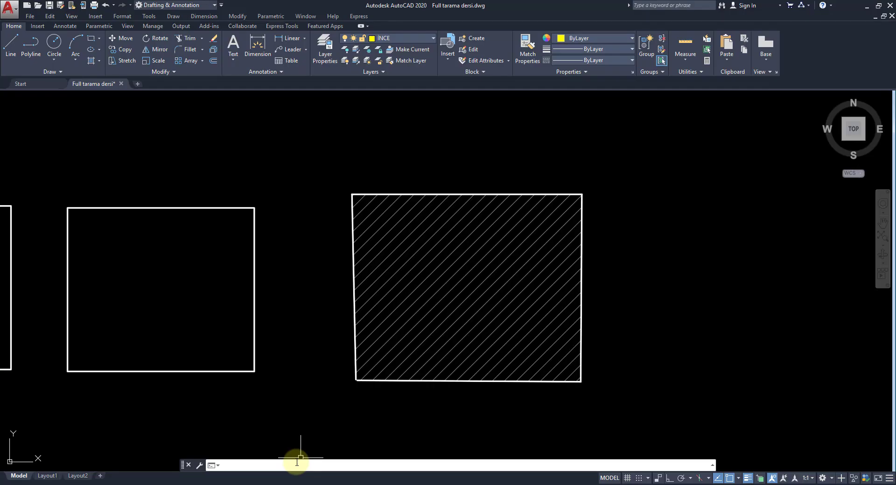
- Run REGEN to redraw the drawing with the hatched rectangle
type("regen")
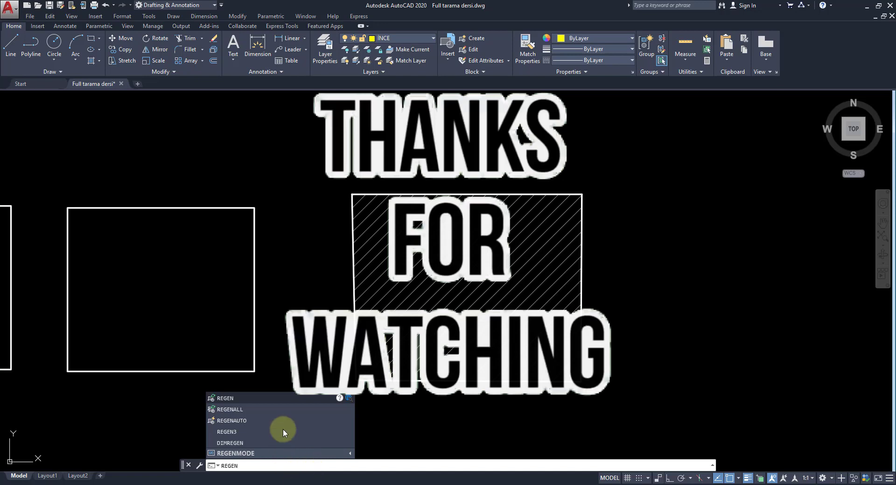
left_click(281, 399)
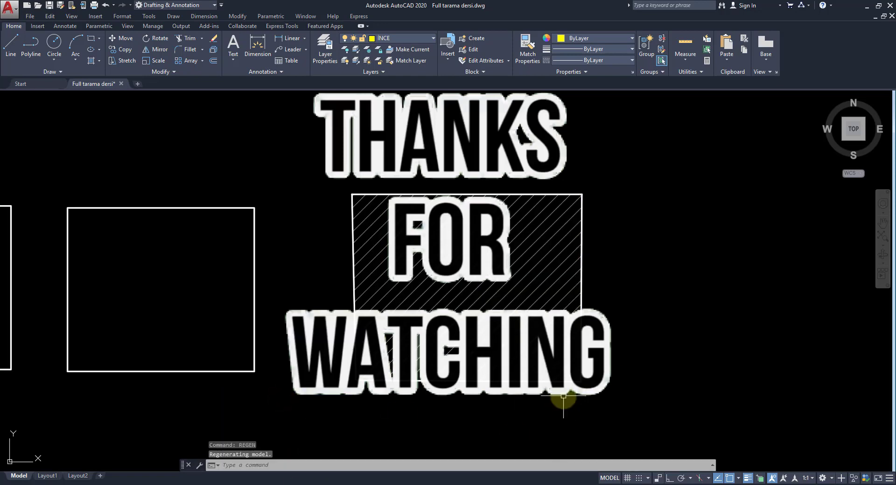